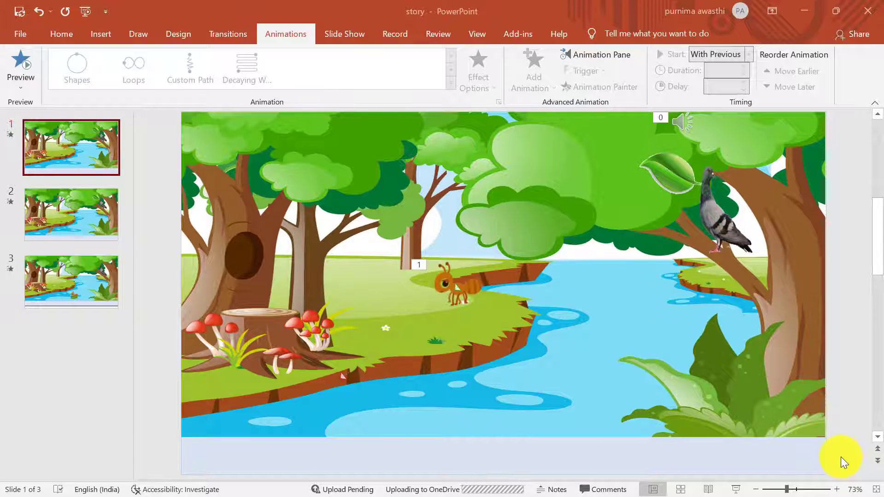
Run the story slide show from slide 1, then exit back to editing.
left_click(84, 11)
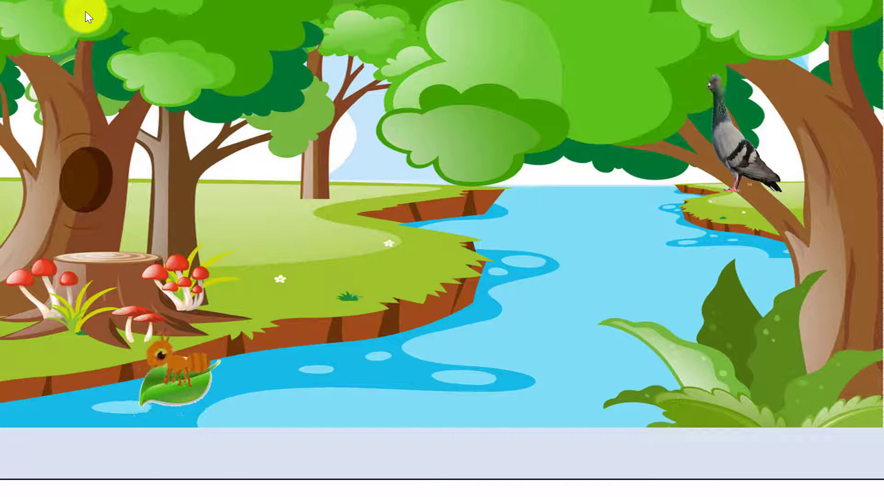
key("Escape")
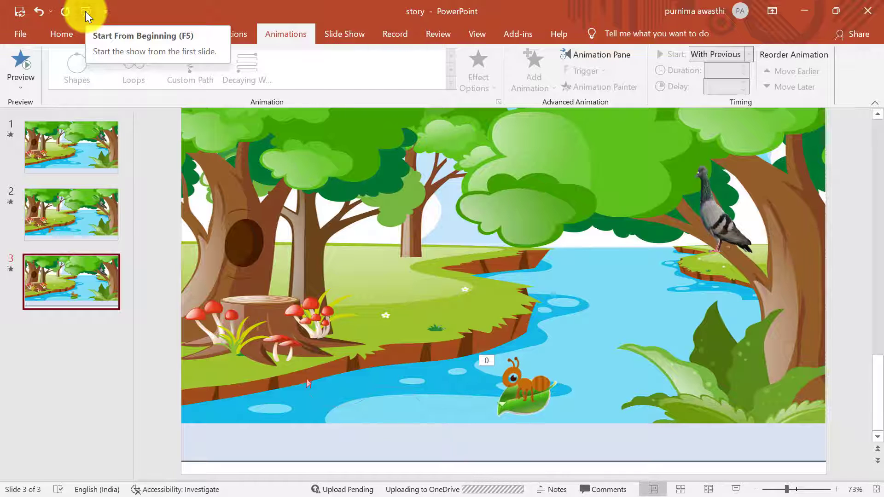
Create a new presentation, delete its title and subtitle placeholders, and zoom to 64%.
key("ctrl+n")
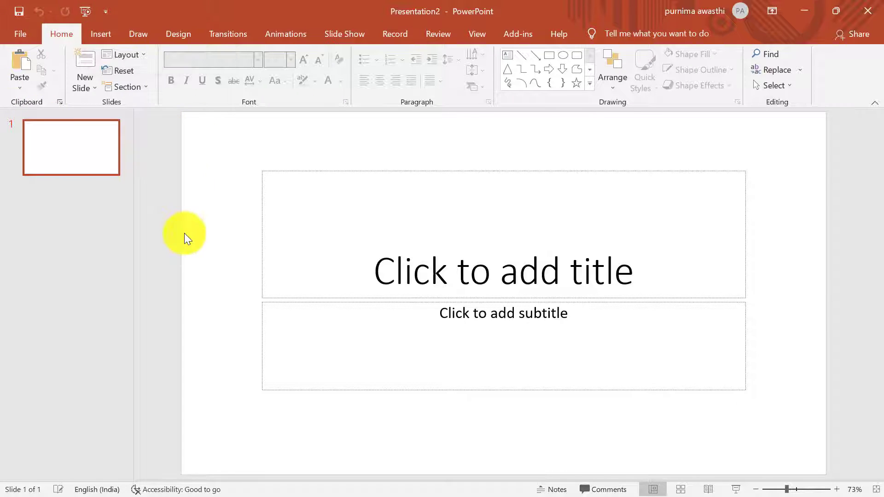
left_click(259, 309)
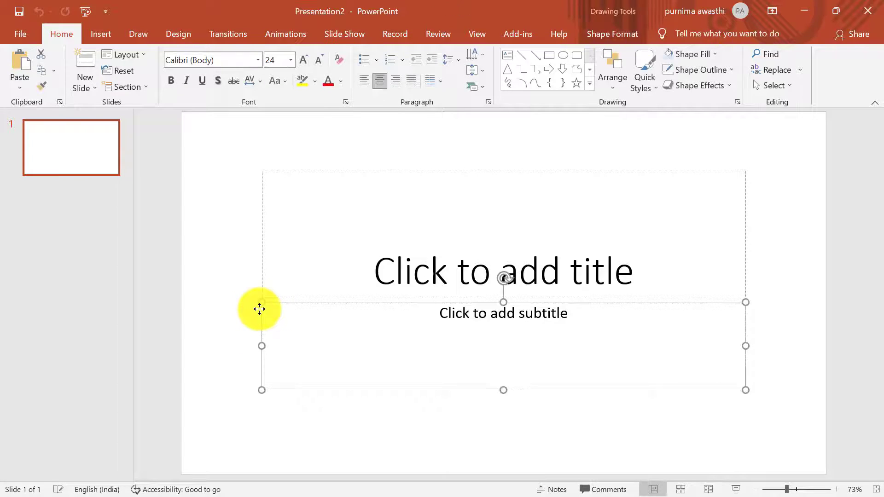
key("Delete")
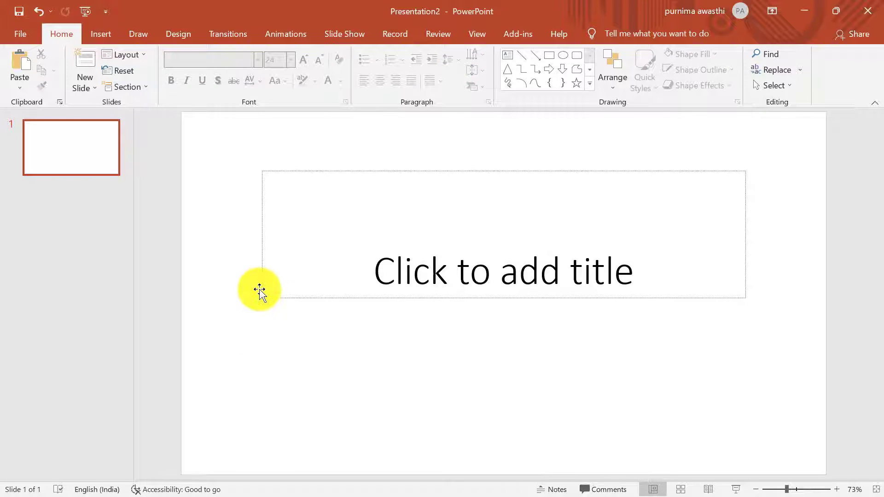
left_click(260, 289)
key("Delete")
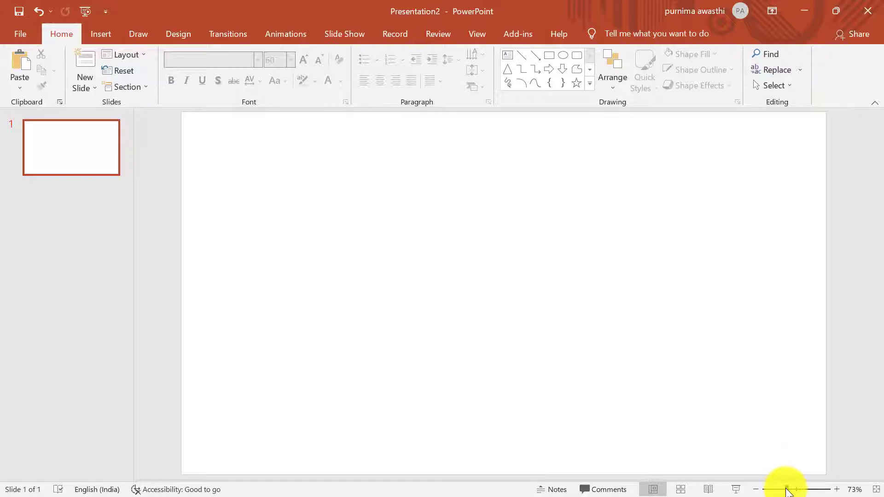
left_click_drag(787, 490, 783, 489)
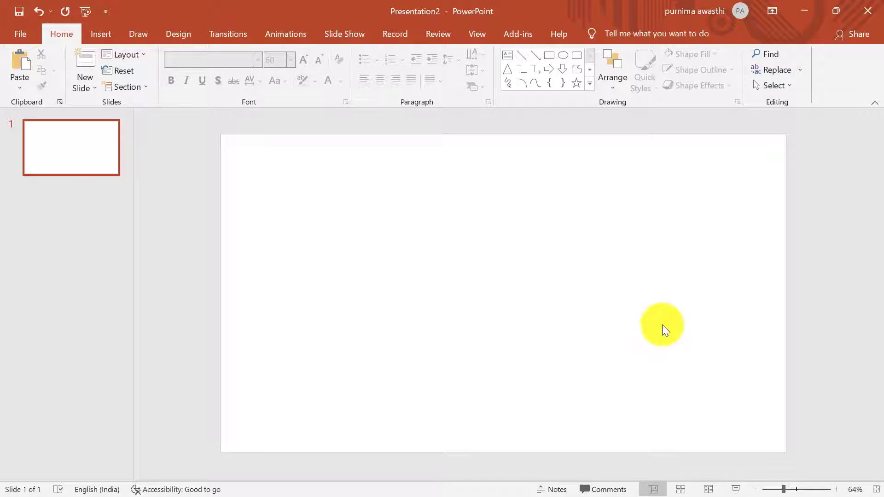
left_click(92, 35)
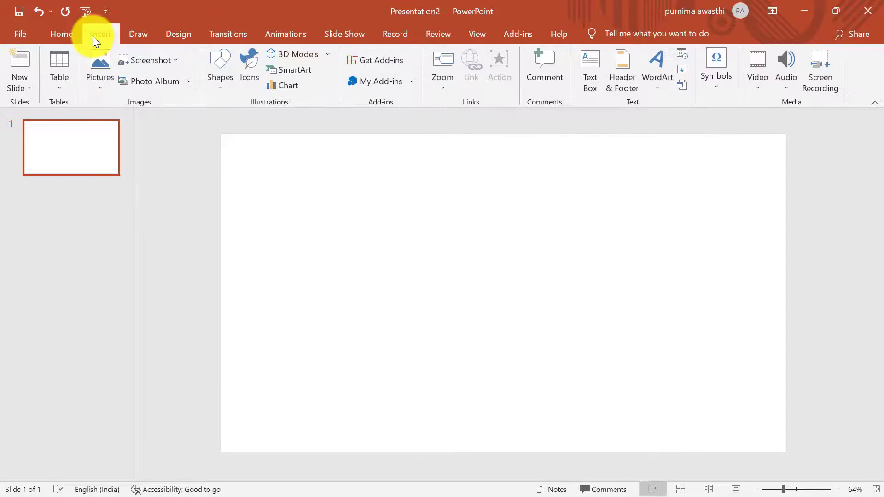
Insert background1 from D:\work video\jai ganesh\subharti1 onto the slide.
left_click(95, 79)
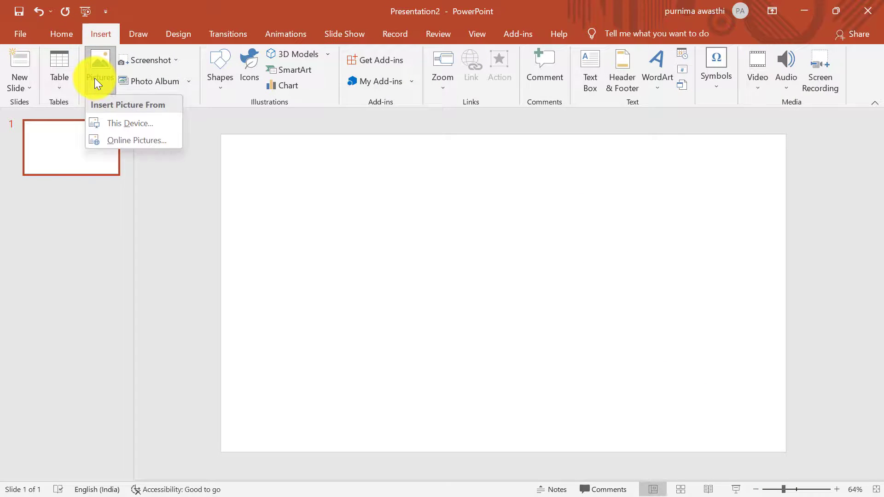
left_click(115, 120)
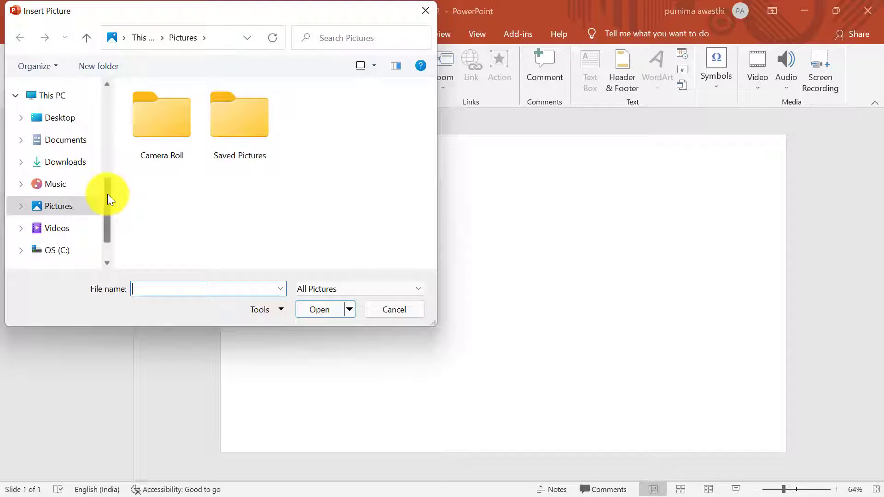
left_click_drag(107, 194, 111, 252)
left_click(75, 223)
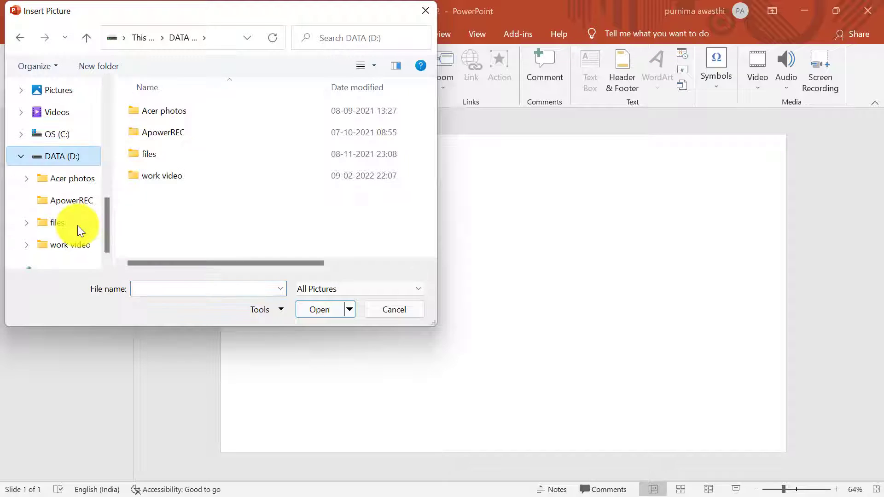
double_click(165, 176)
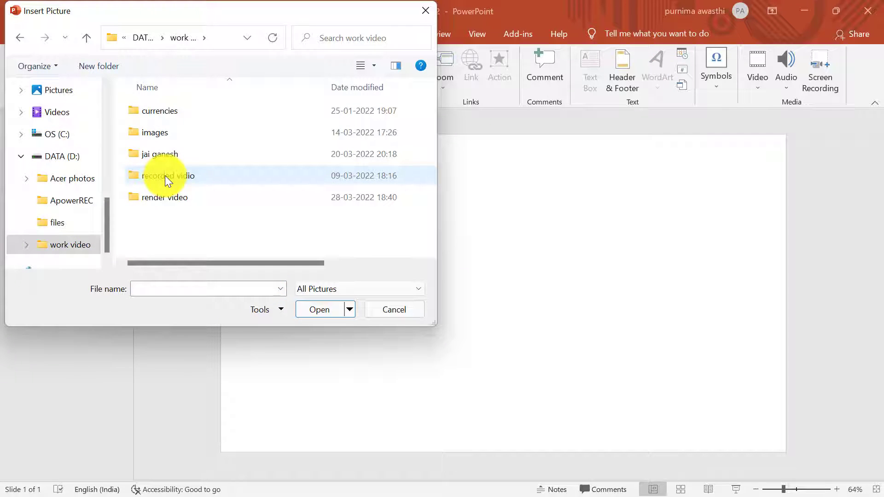
double_click(159, 155)
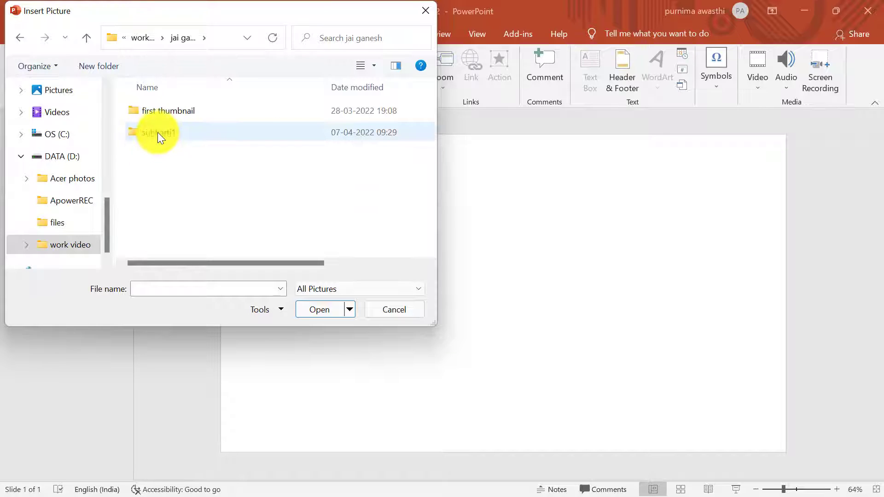
double_click(158, 132)
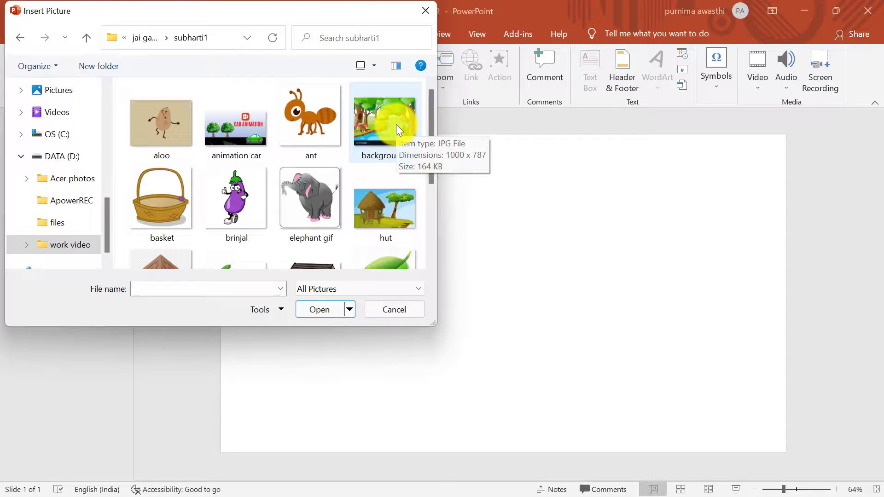
left_click(396, 124)
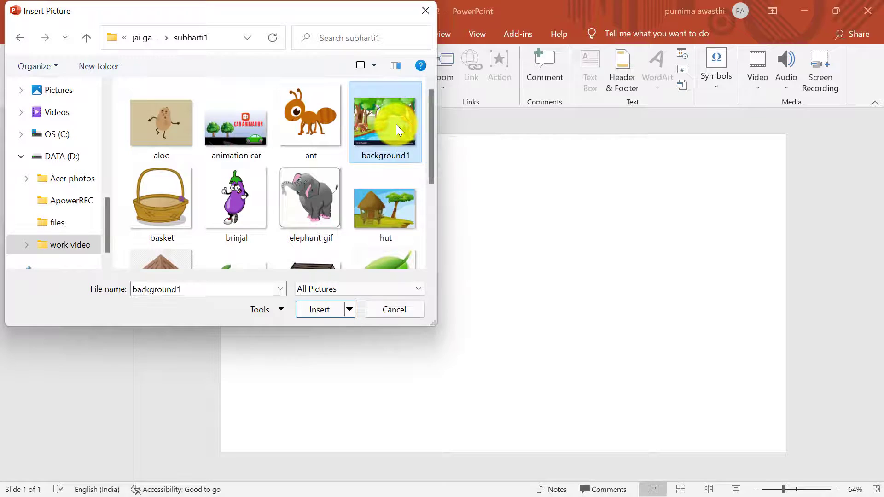
left_click(317, 307)
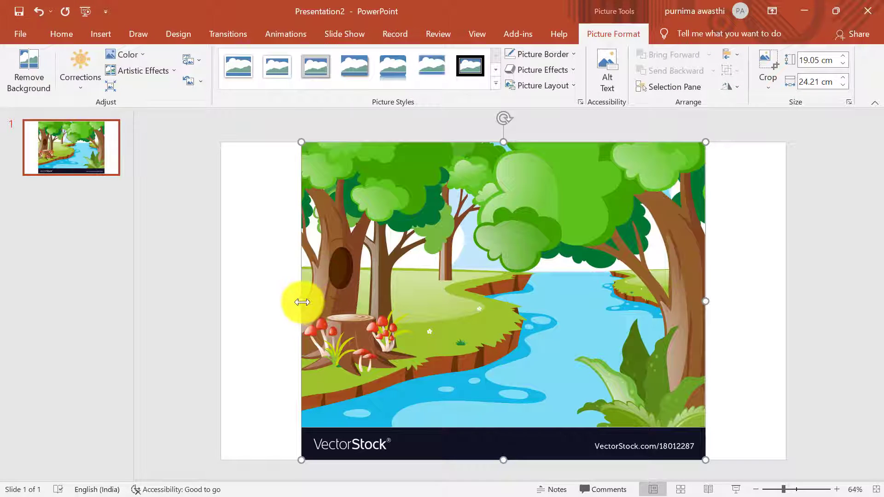
Stretch the forest picture to the slide width and draw a rectangle over the VectorStock banner.
left_click_drag(302, 302, 221, 295)
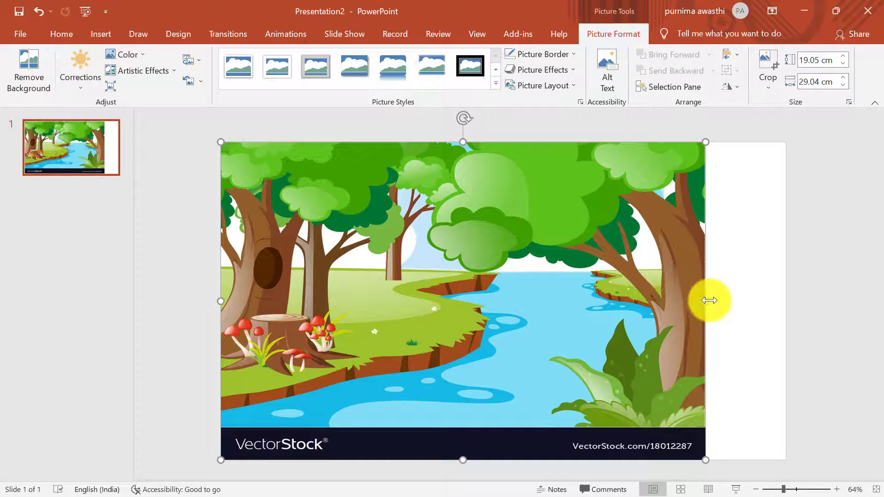
left_click_drag(705, 300, 785, 302)
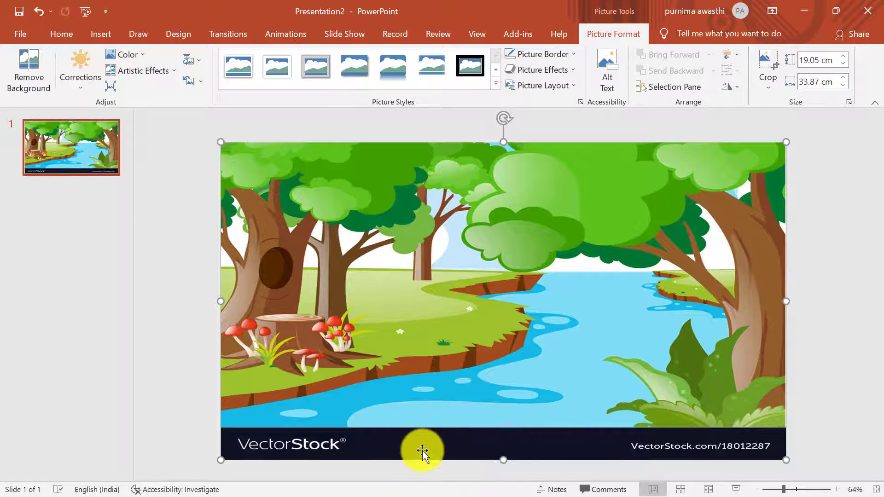
left_click(98, 35)
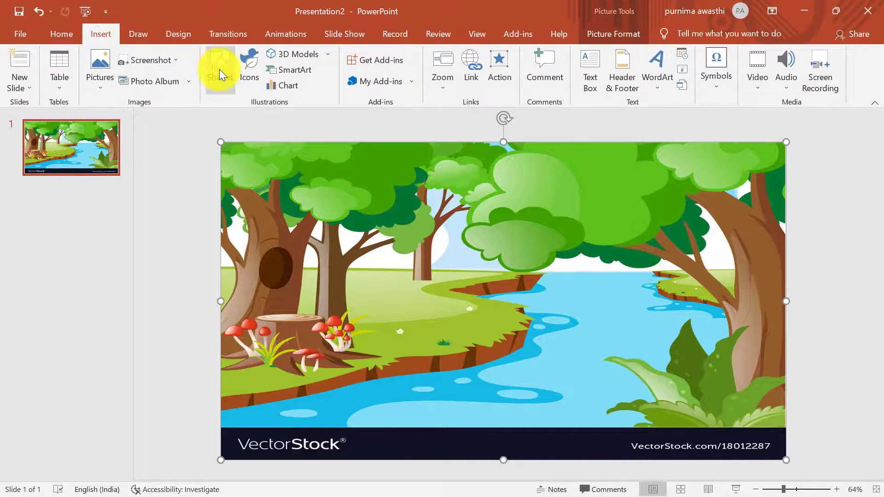
left_click(219, 69)
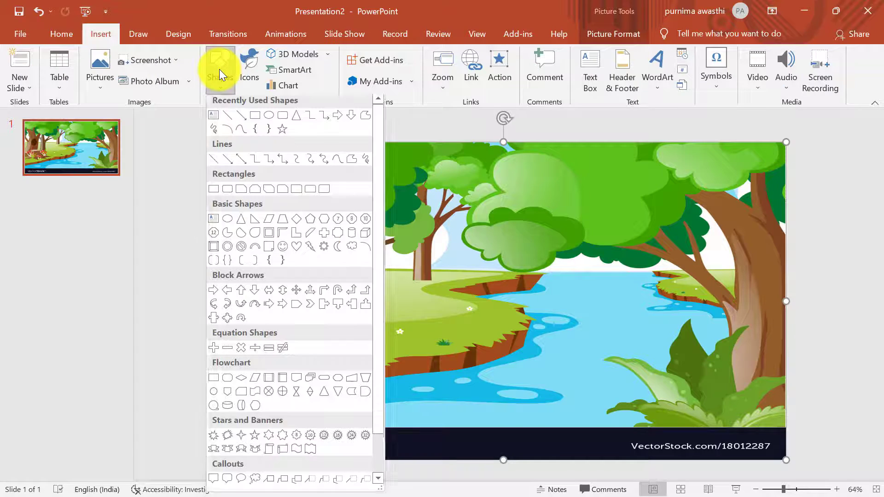
left_click(256, 118)
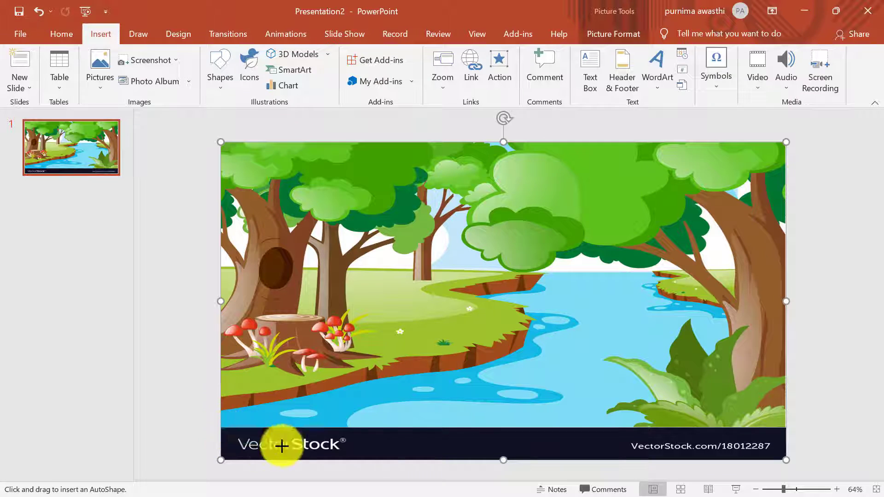
mouse_move(221, 426)
left_mouse_down()
mouse_move(774, 451)
mouse_move(786, 460)
left_mouse_up()
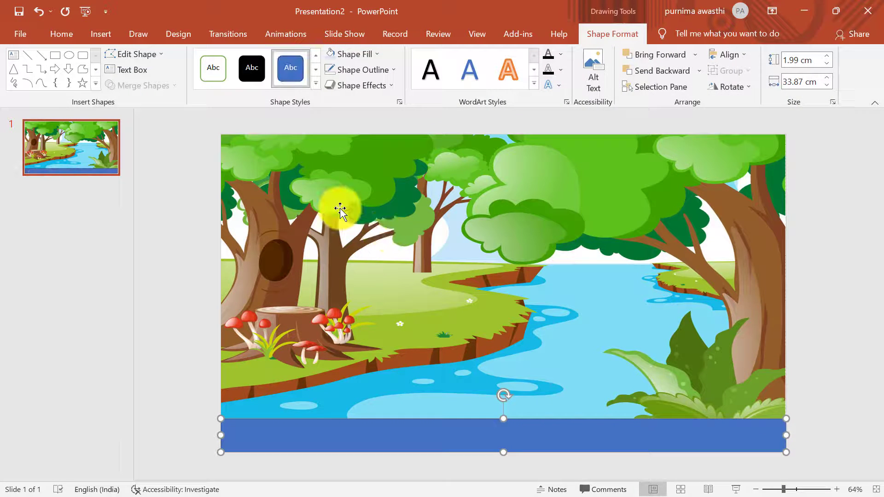
Fill the rectangle light blue with no outline, and nudge the picture to the top edge.
left_click(356, 53)
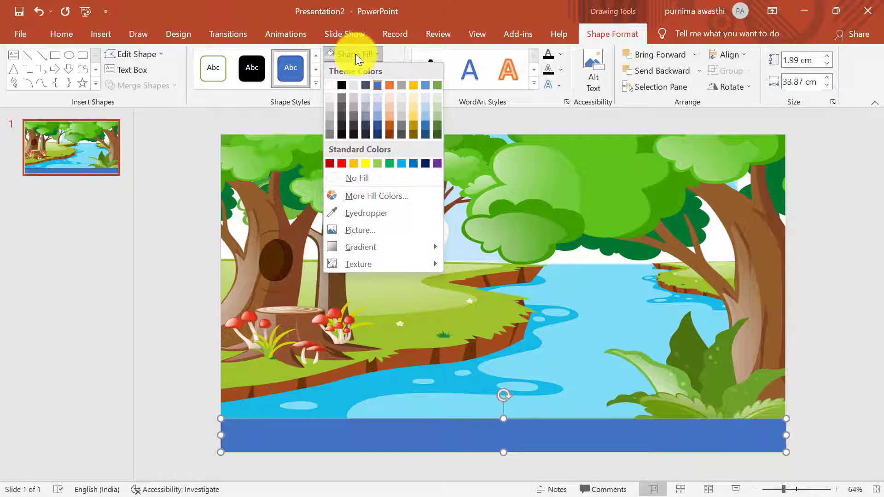
left_click(380, 108)
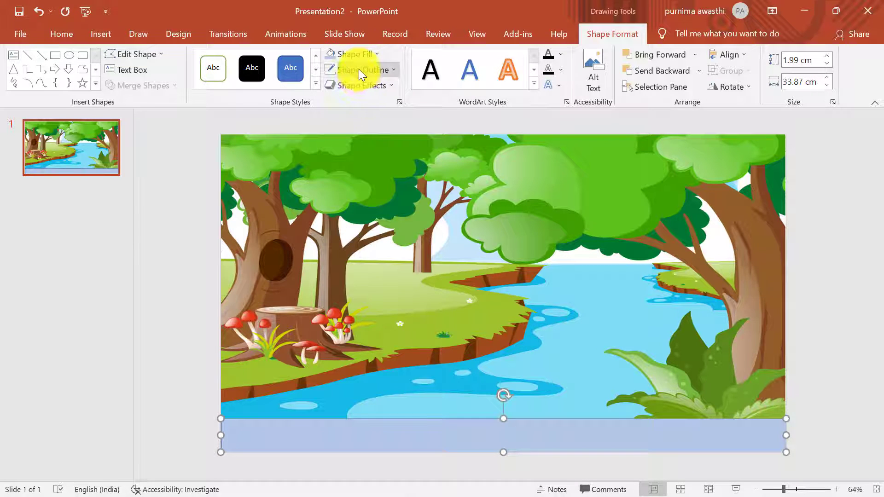
left_click(358, 69)
left_click(364, 188)
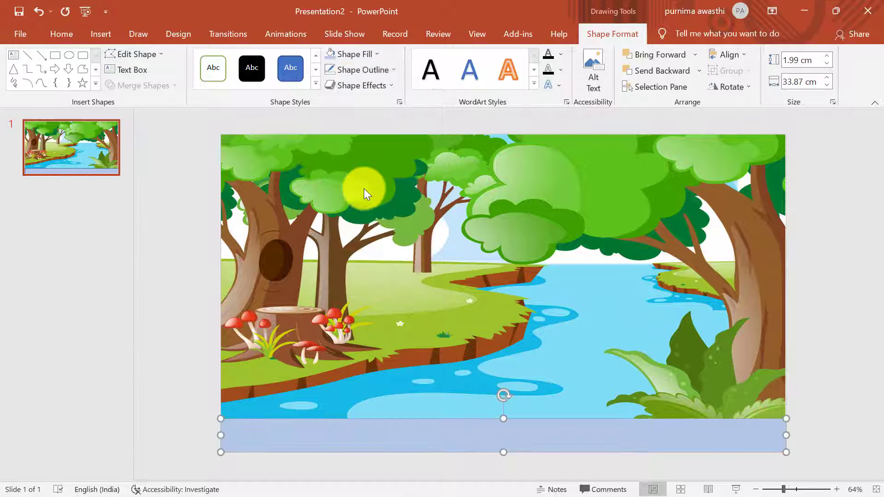
left_click_drag(371, 294, 371, 303)
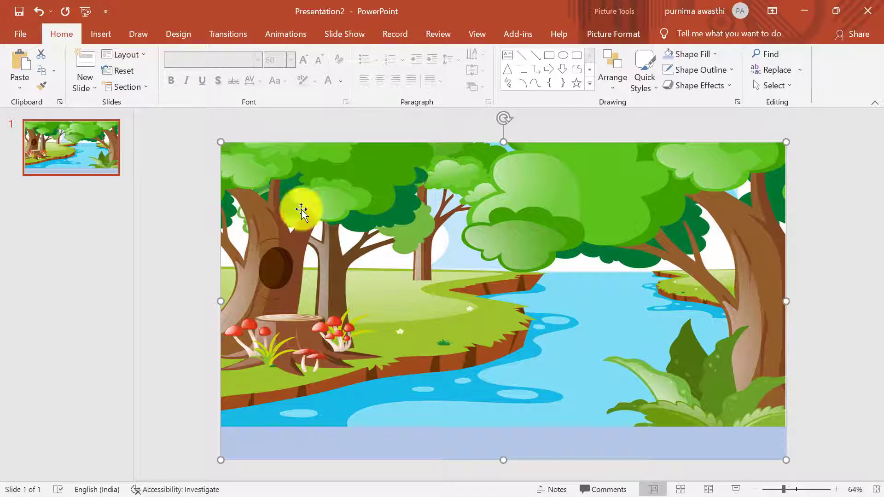
Insert the pigeon picture from the story-images folder.
left_click(95, 36)
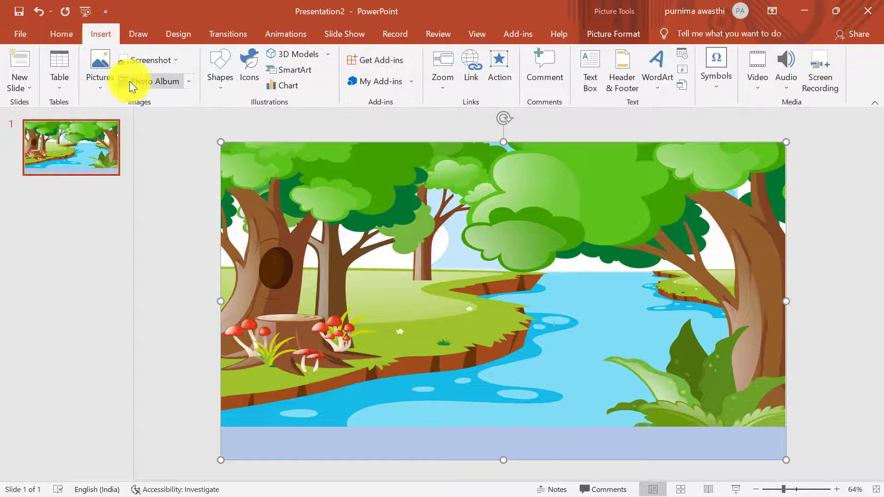
left_click(87, 81)
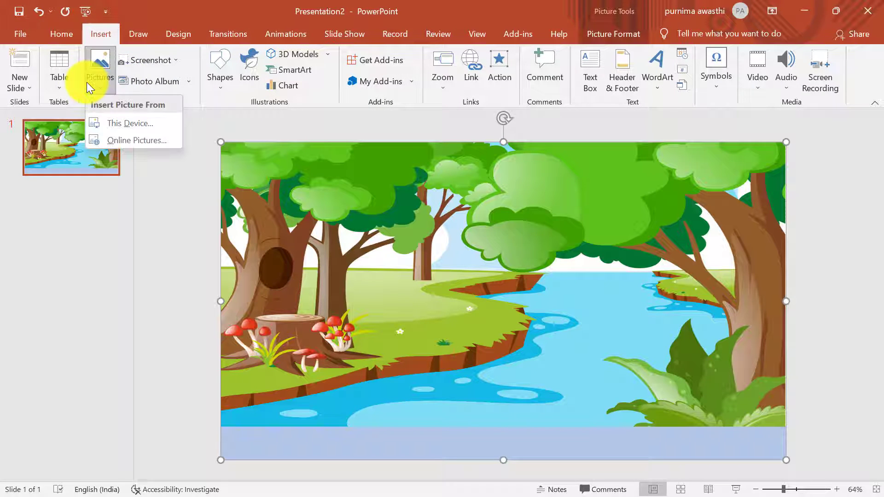
left_click(117, 119)
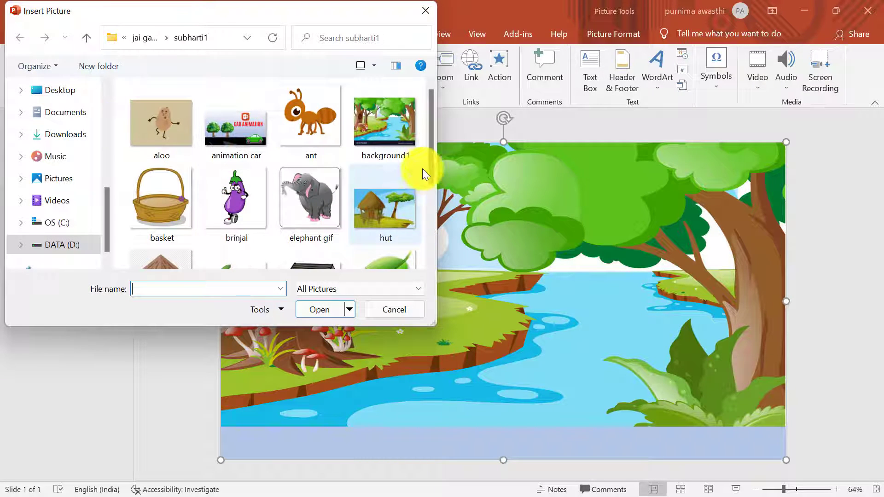
mouse_move(430, 138)
left_click_drag(430, 158, 429, 228)
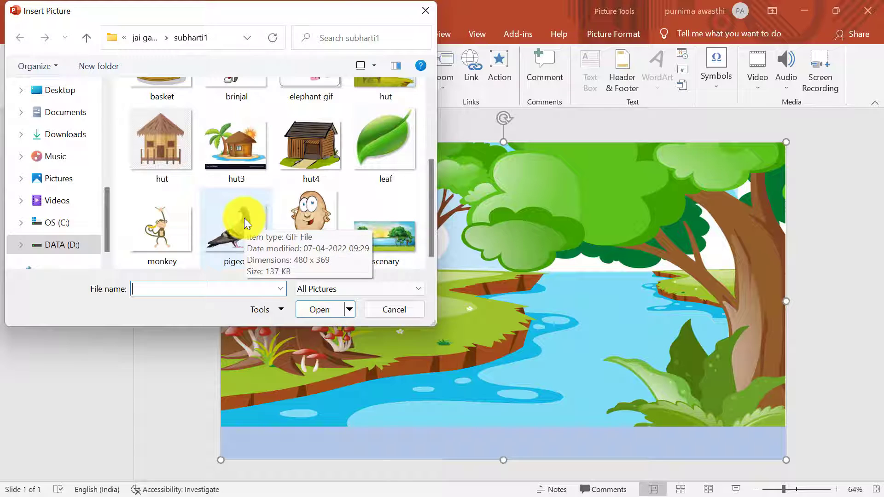
left_click(244, 217)
left_click(312, 313)
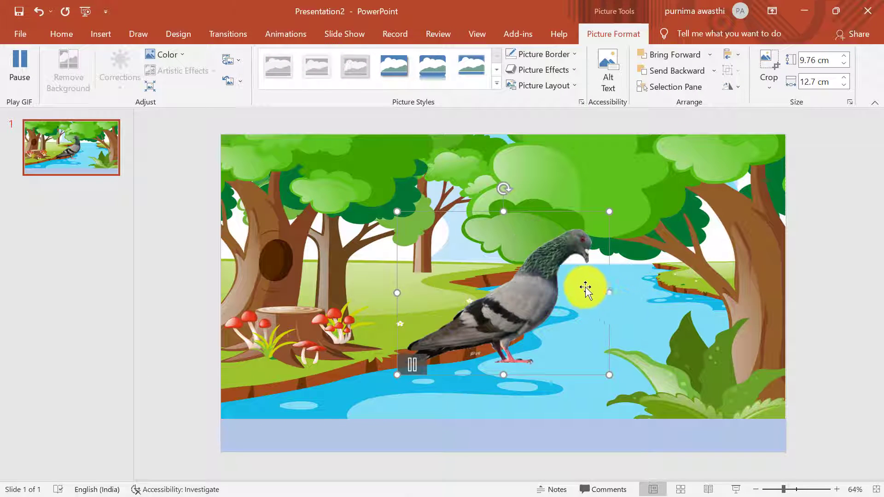
Shrink the pigeon to about 5.48 × 3.85 cm and perch it on the right tree branch.
left_click_drag(553, 269, 612, 257)
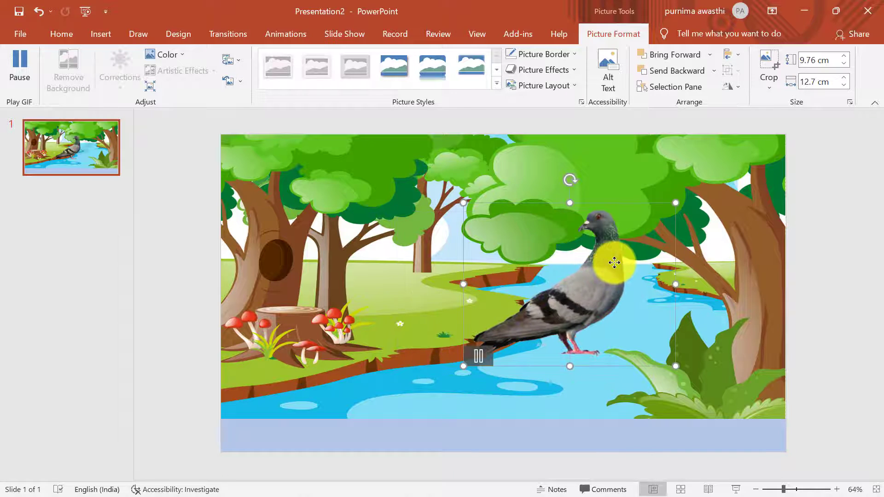
left_click_drag(673, 284, 350, 306)
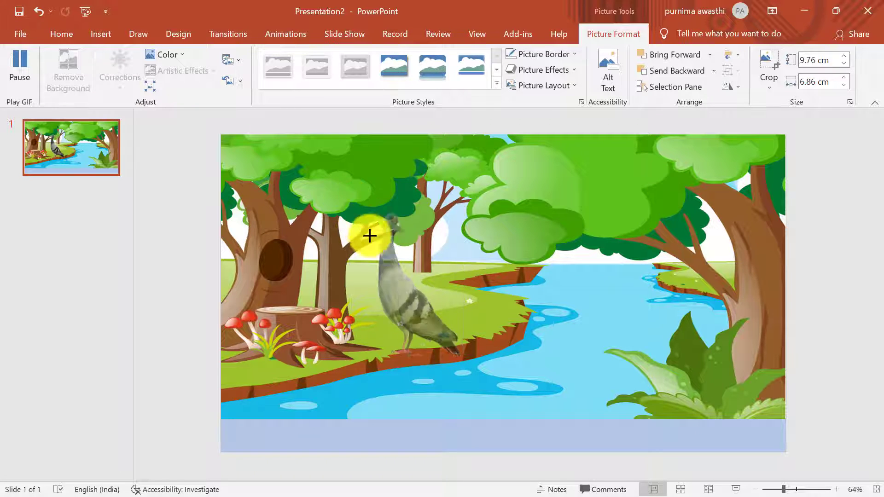
left_click_drag(350, 204, 399, 274)
mouse_move(435, 331)
left_mouse_down()
mouse_move(690, 216)
mouse_move(685, 221)
left_mouse_up()
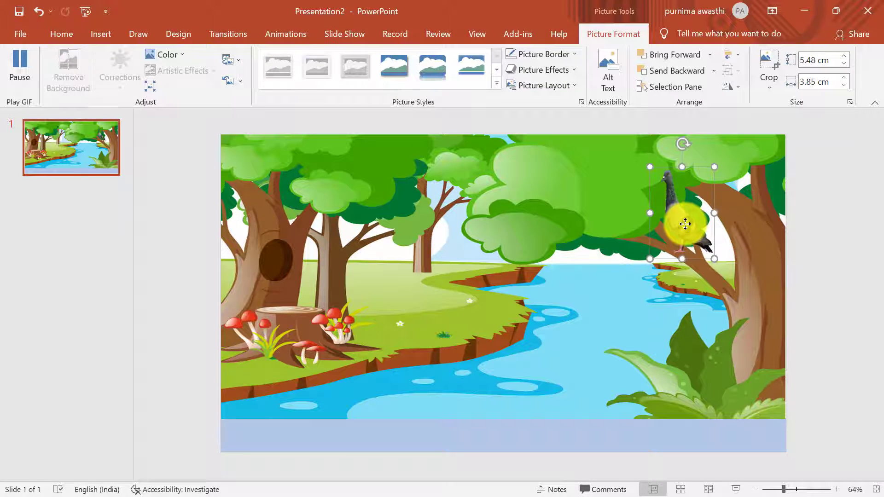
left_click_drag(469, 222, 469, 229)
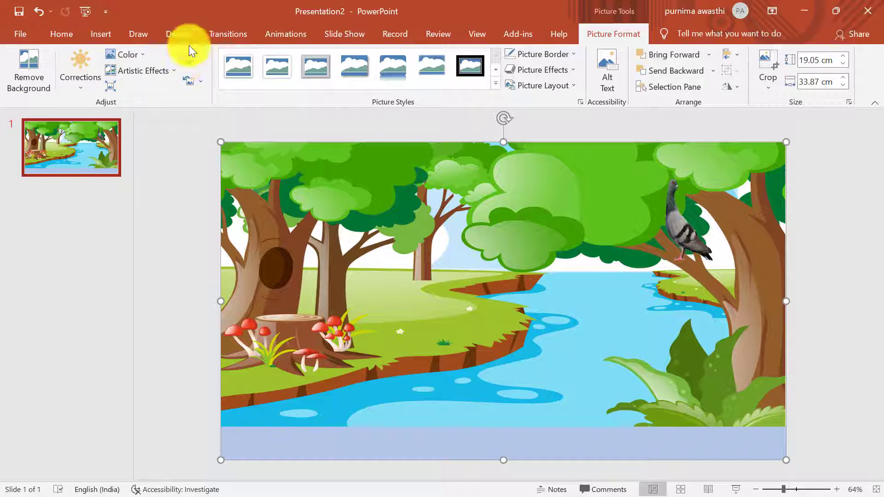
Insert the ant picture from the story-images folder.
left_click(103, 38)
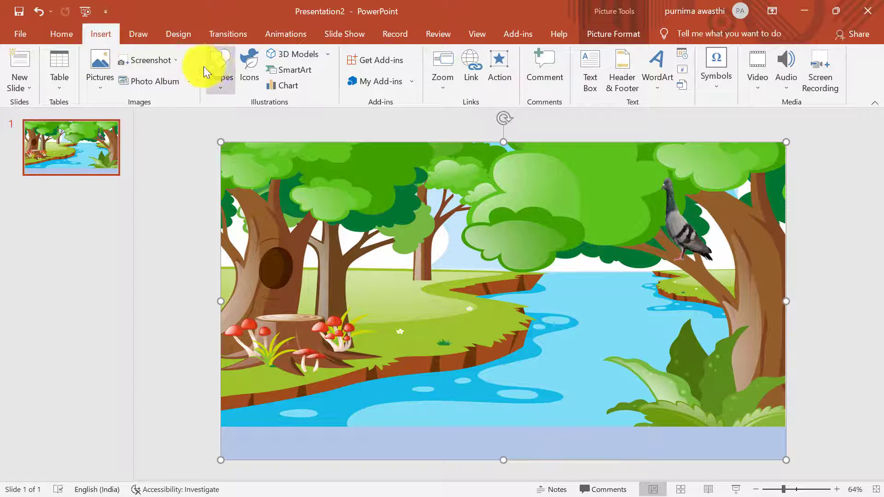
left_click(101, 80)
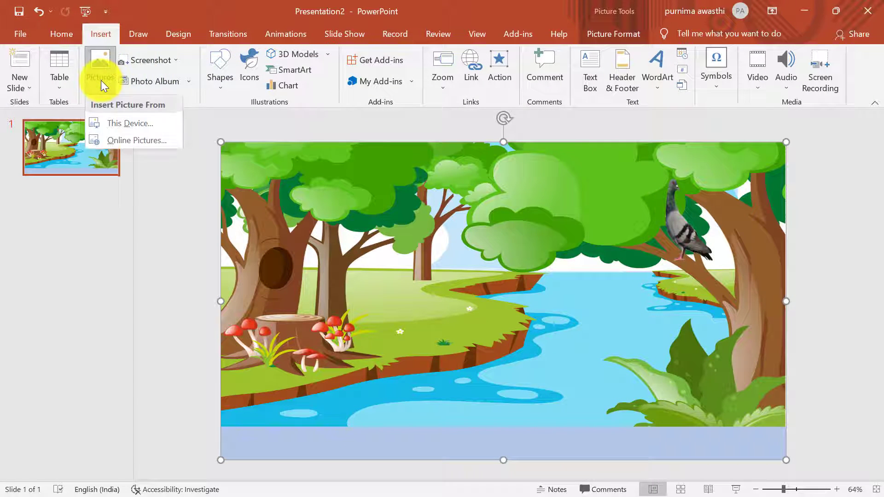
left_click(123, 122)
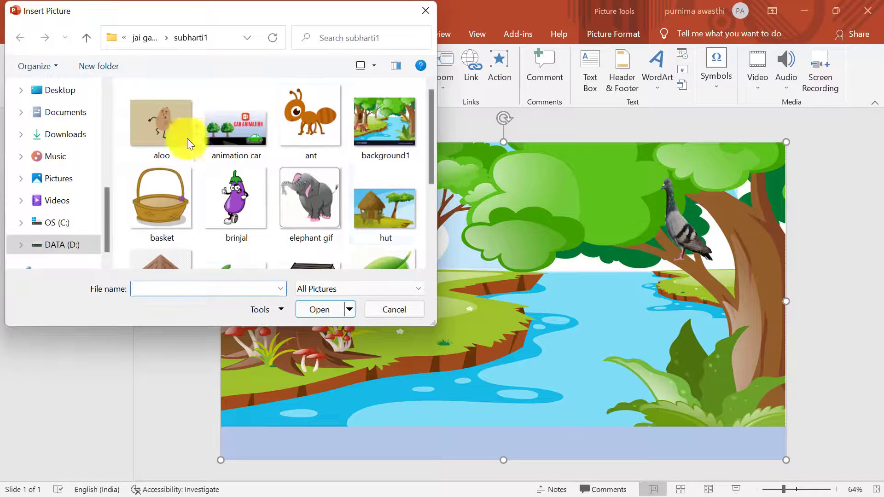
left_click(329, 120)
left_click(325, 308)
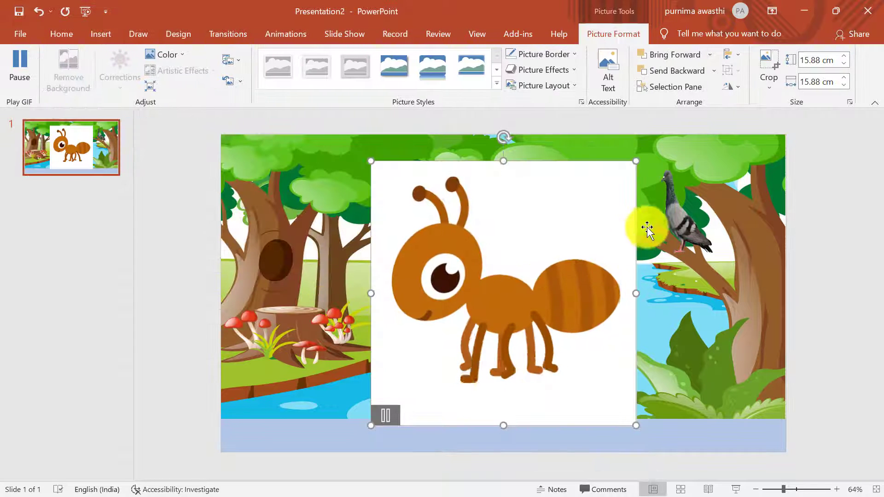
Shrink the ant to 2.32 × 2.32 cm and move it onto the grass near the tree.
left_click_drag(635, 161, 453, 343)
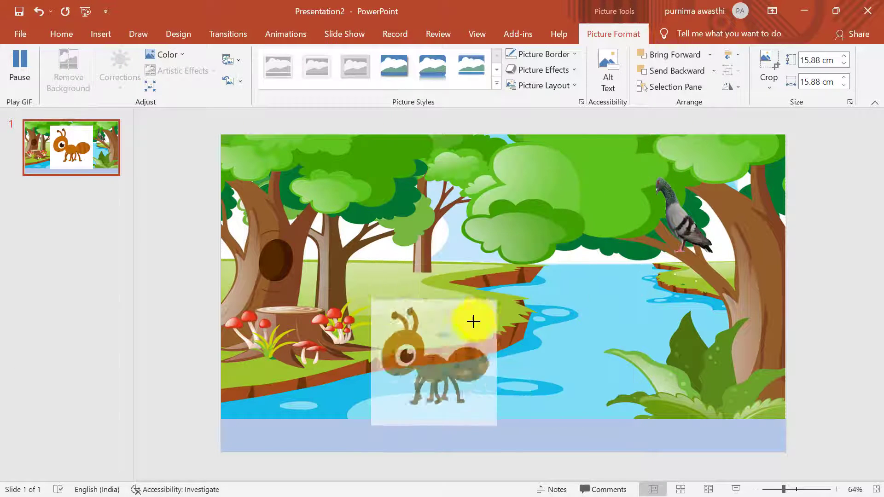
left_click_drag(427, 376, 430, 256)
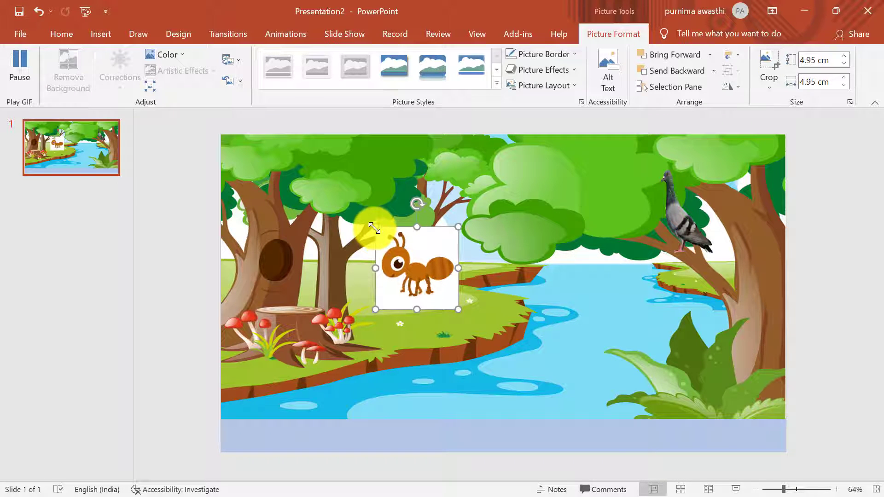
left_click_drag(374, 227, 420, 292)
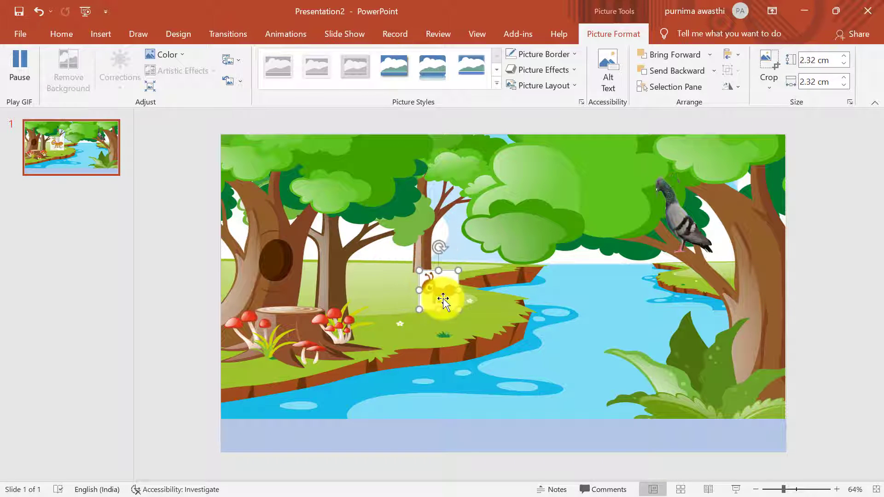
left_click(443, 294)
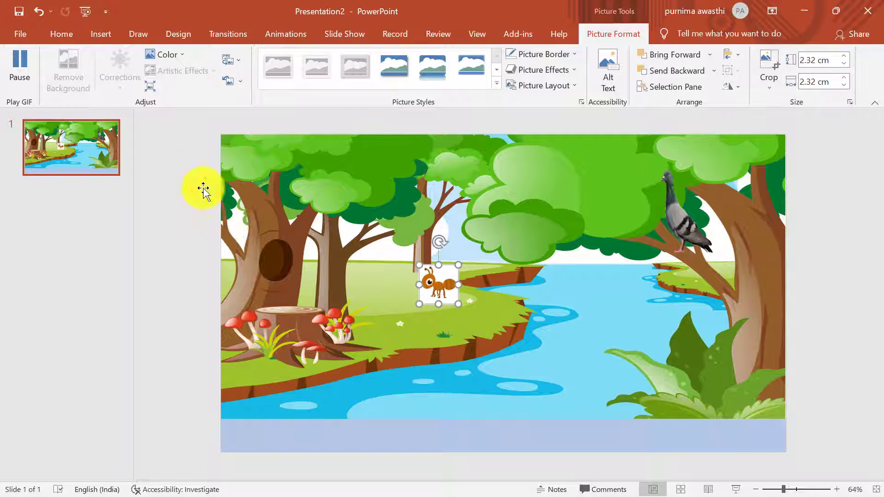
Set the ant picture's white background as its transparent colour.
left_click(176, 54)
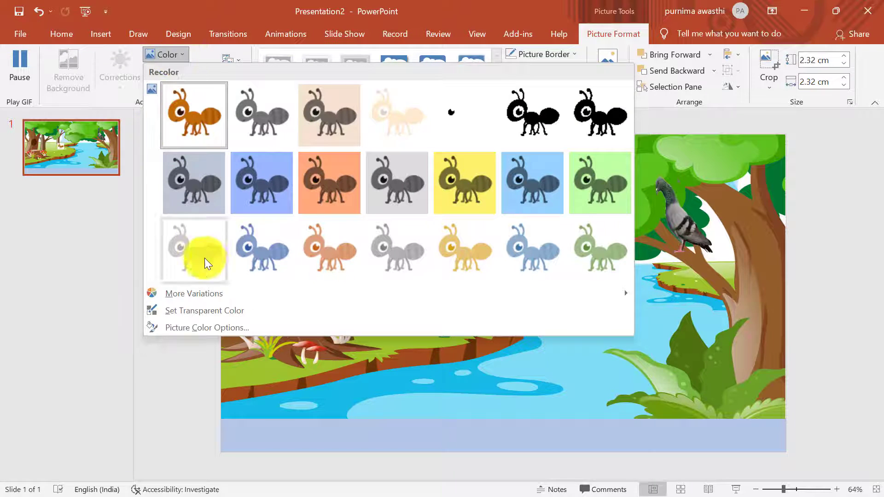
left_click(205, 310)
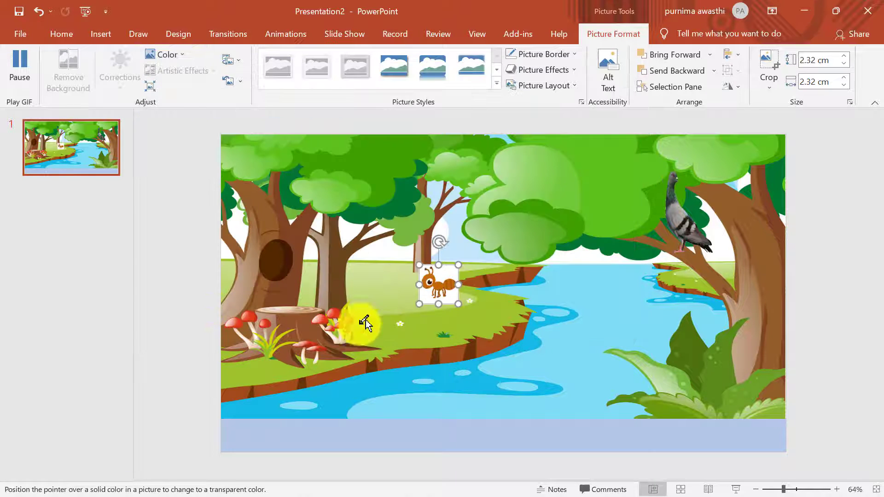
left_click(451, 269)
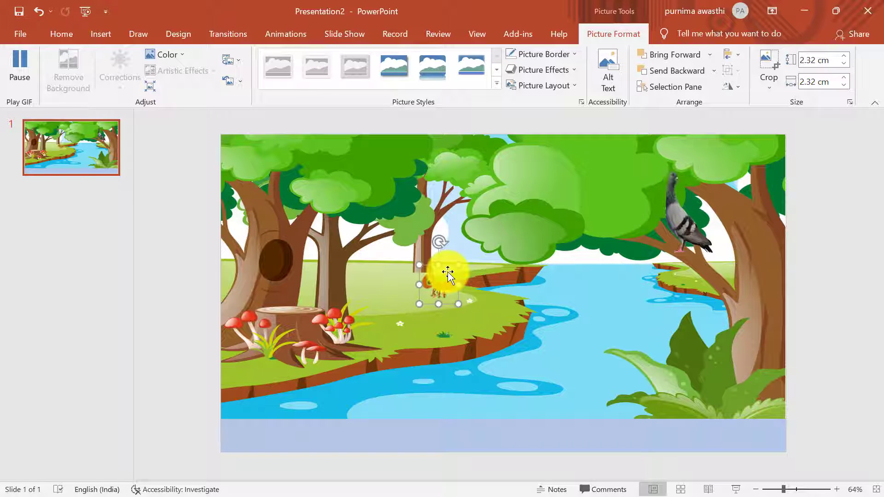
left_click(494, 318)
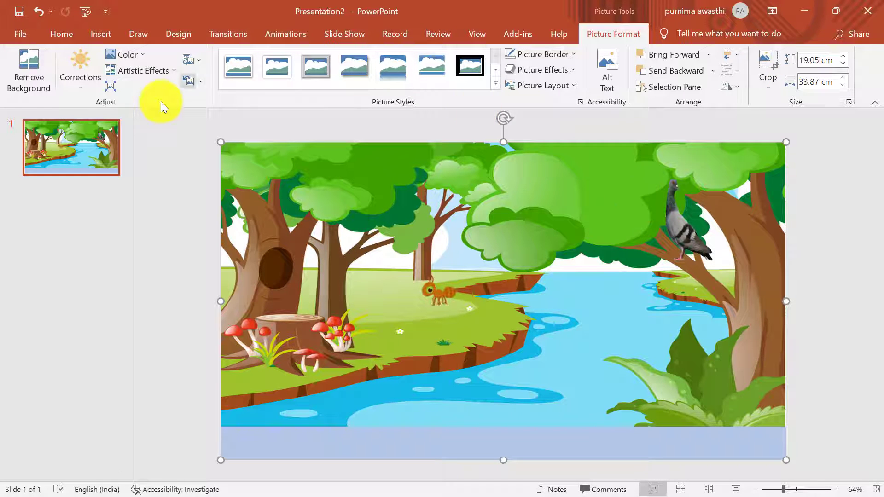
Insert the leaf picture from the story-images folder onto the slide.
left_click(106, 30)
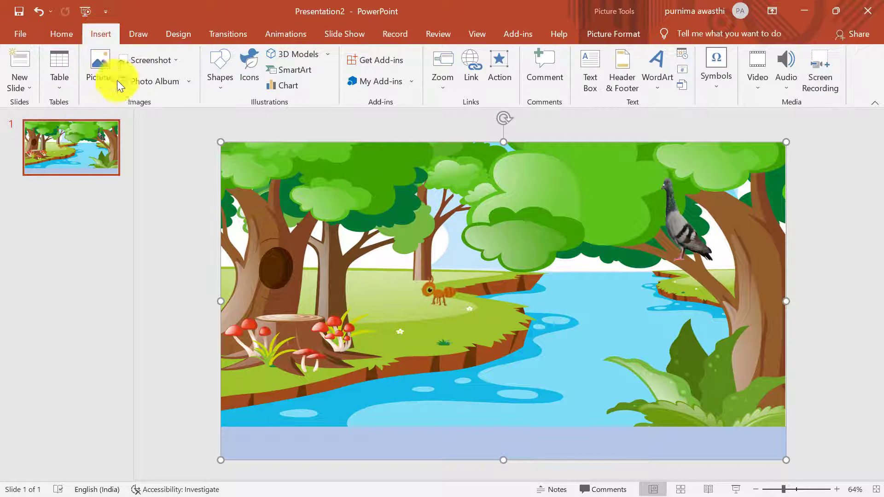
left_click(106, 85)
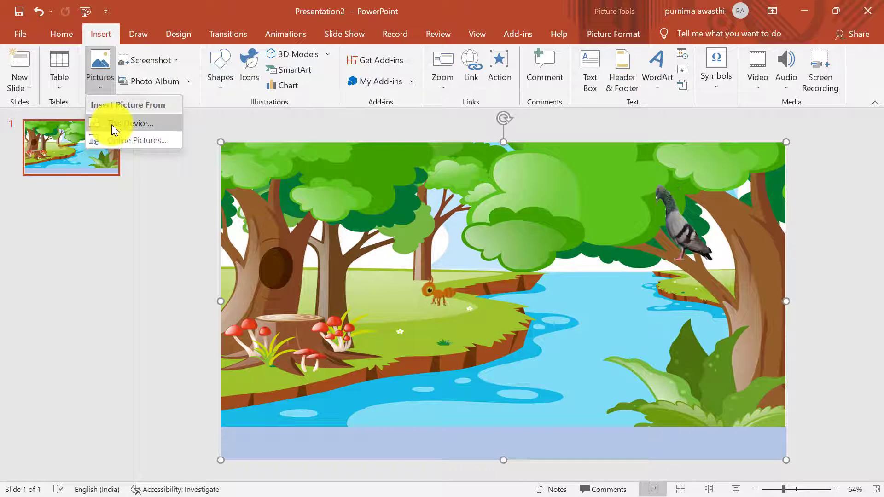
left_click(112, 124)
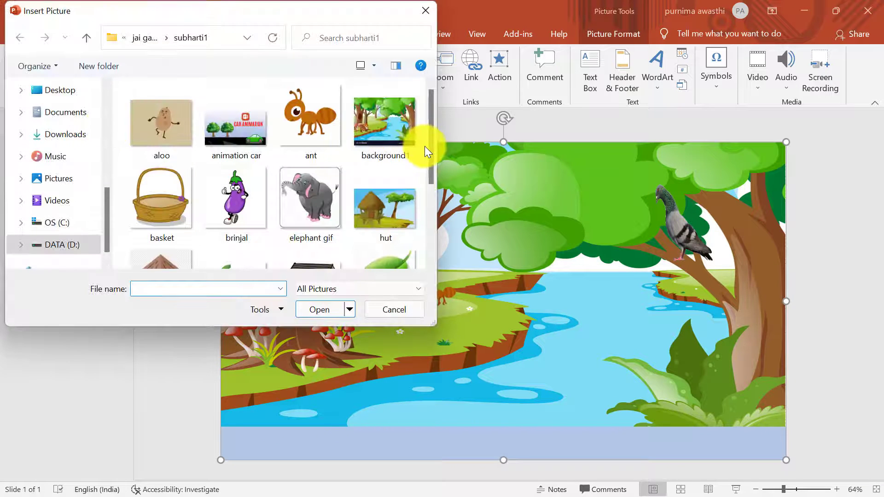
scroll(434, 152, "down", 2)
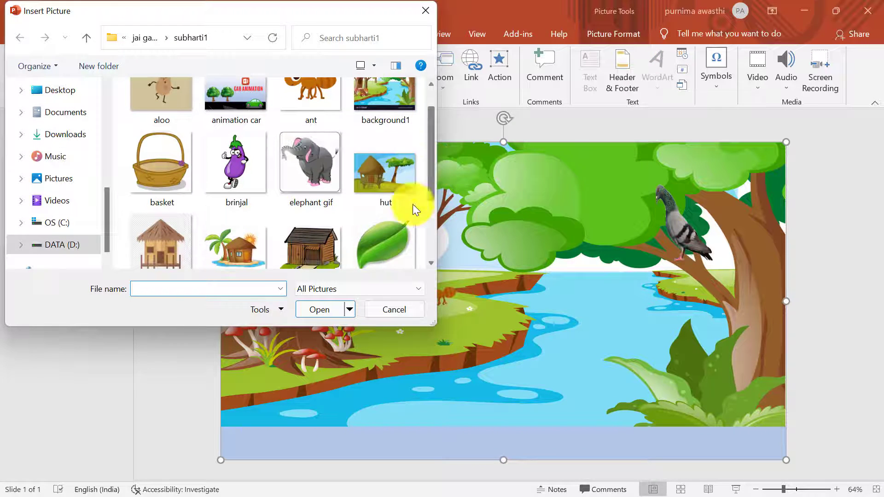
left_click(376, 255)
left_click(327, 308)
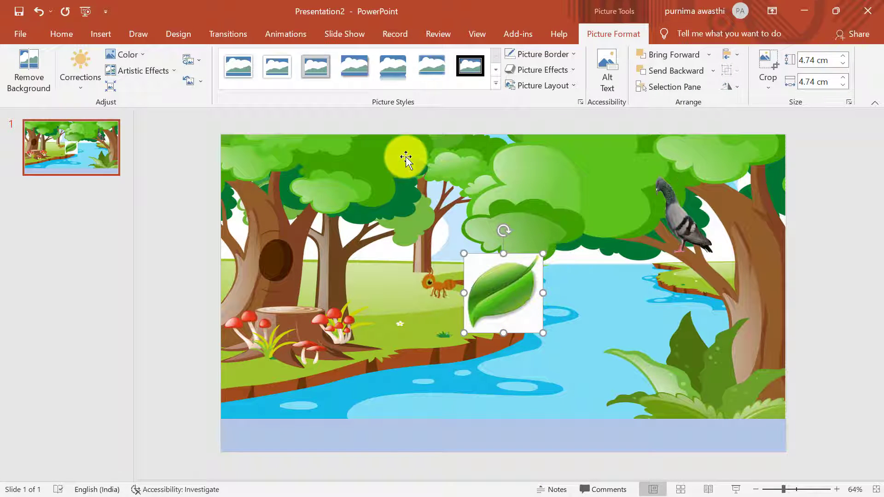
Make the leaf's white background transparent and resize it to about 3.02 cm at the pigeon's beak.
left_click(131, 54)
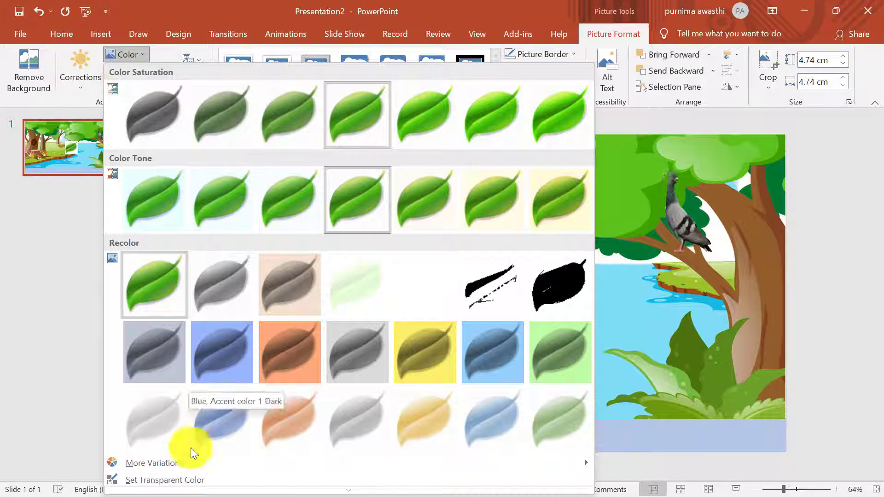
left_click(177, 480)
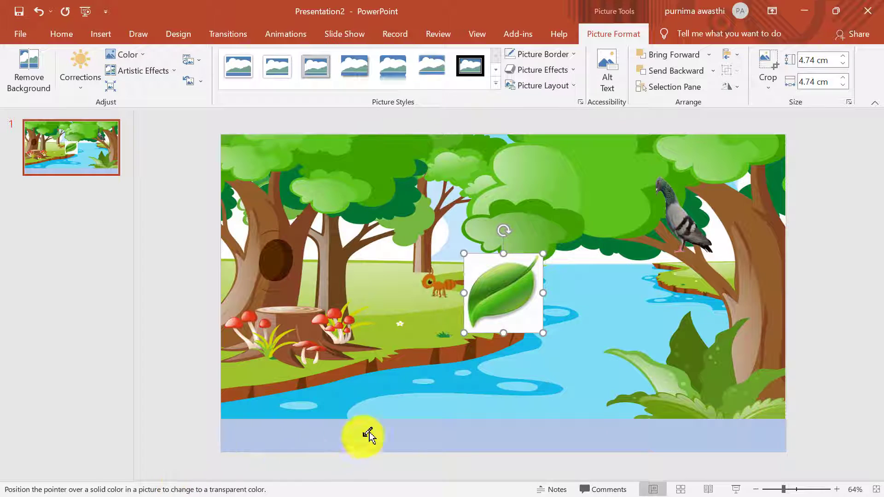
left_click(522, 320)
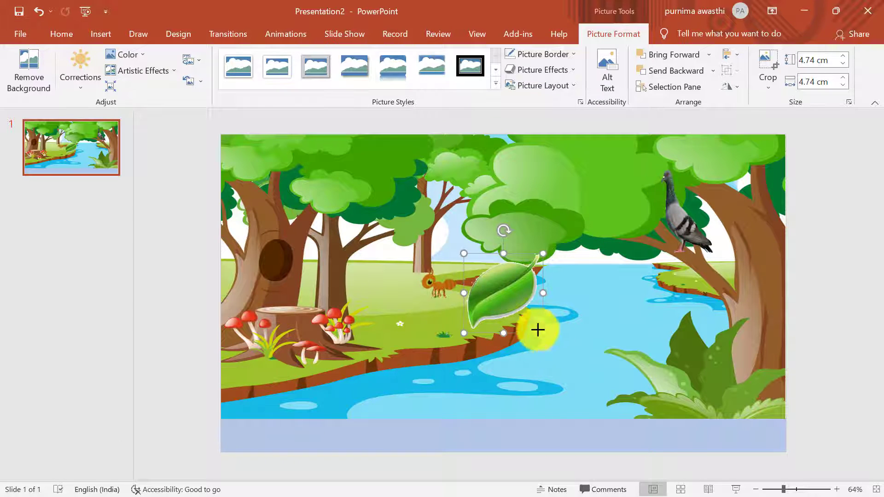
left_click_drag(537, 330, 496, 286)
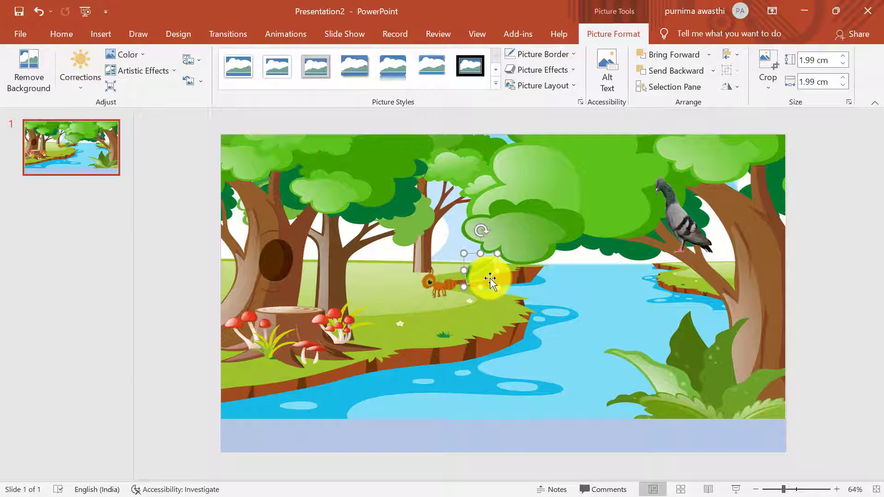
mouse_move(461, 288)
left_mouse_down()
mouse_move(445, 306)
mouse_move(661, 185)
left_mouse_up()
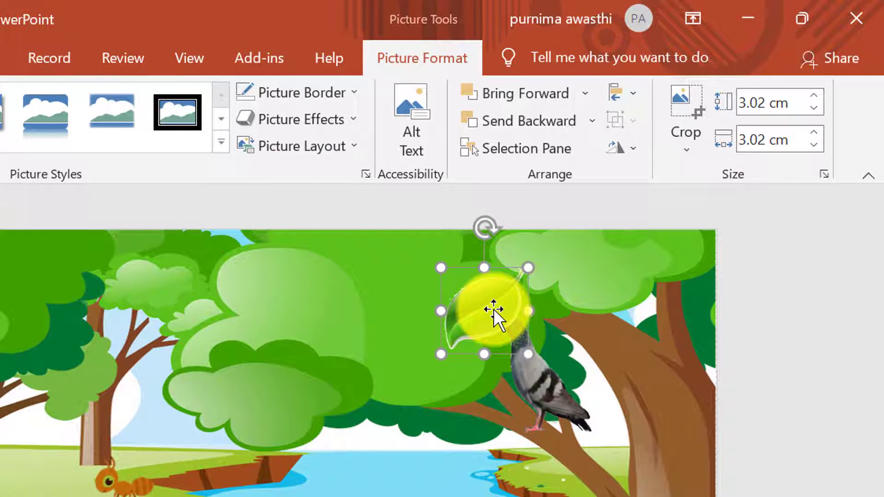
Send the leaf backward until the pigeon overlaps it.
left_click(592, 120)
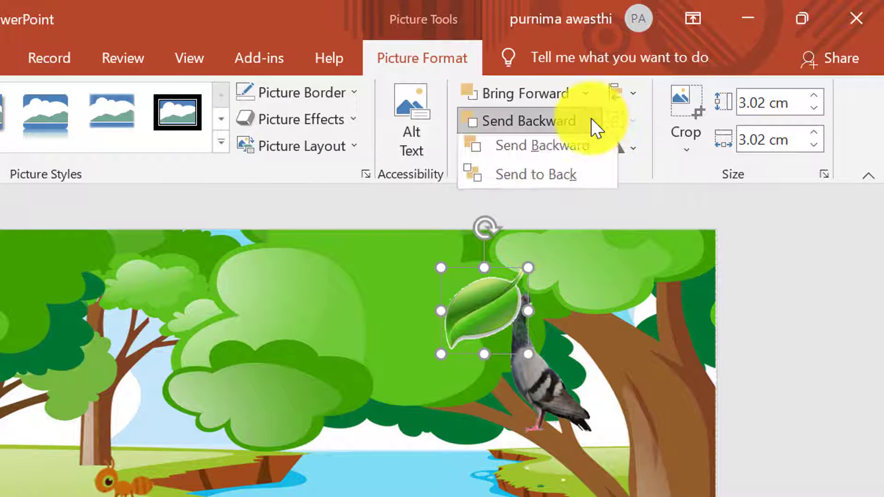
left_click(574, 149)
left_click(512, 158)
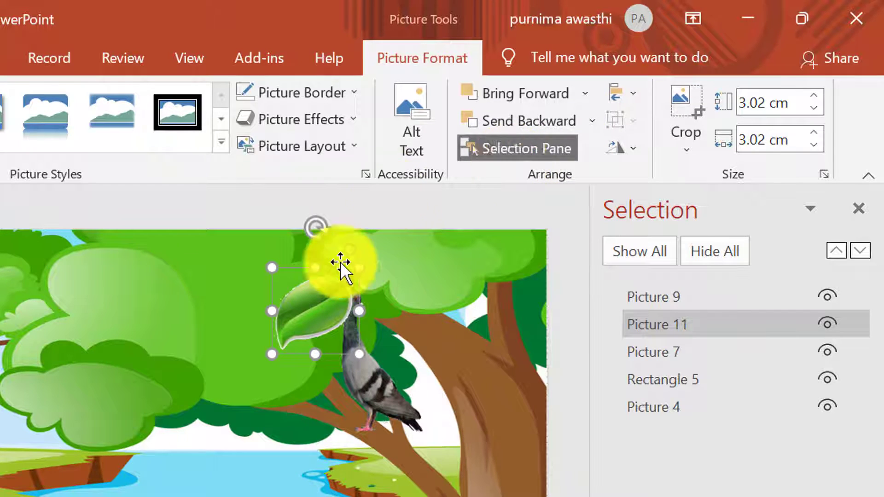
left_click(859, 208)
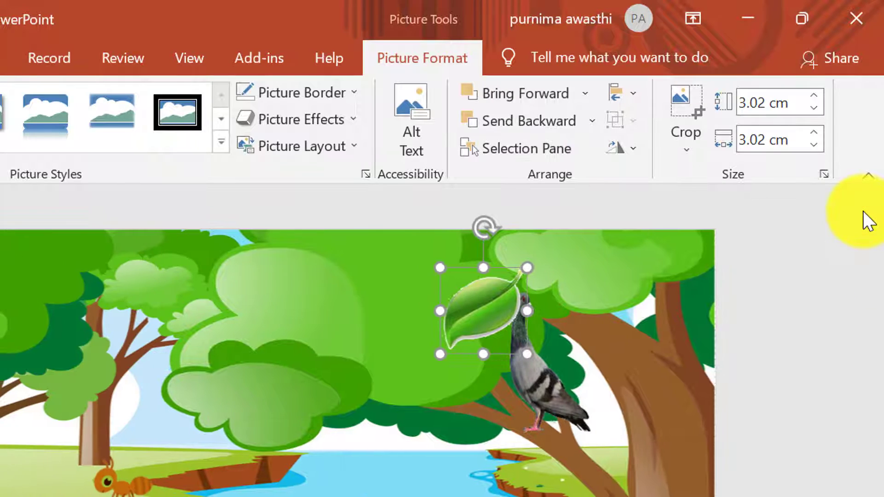
left_click(587, 118)
left_click(566, 118)
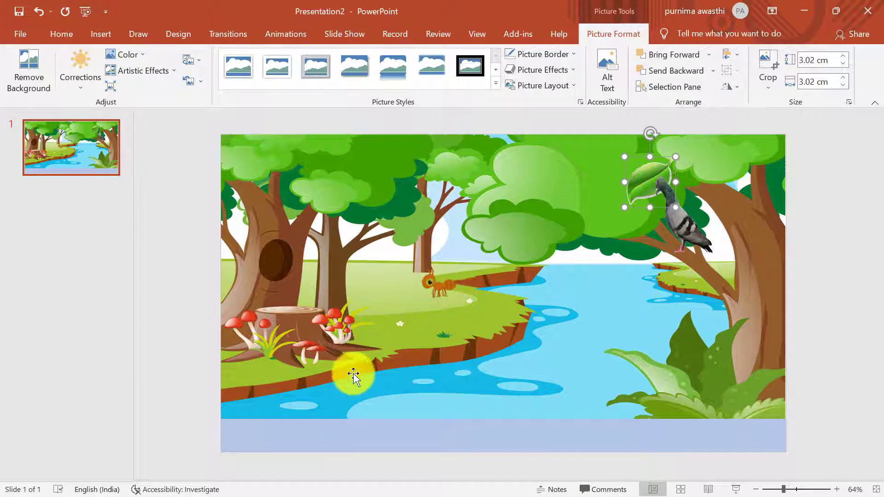
With the Animation Pane open, give the ant a Lines motion path toward the river.
left_click(432, 283)
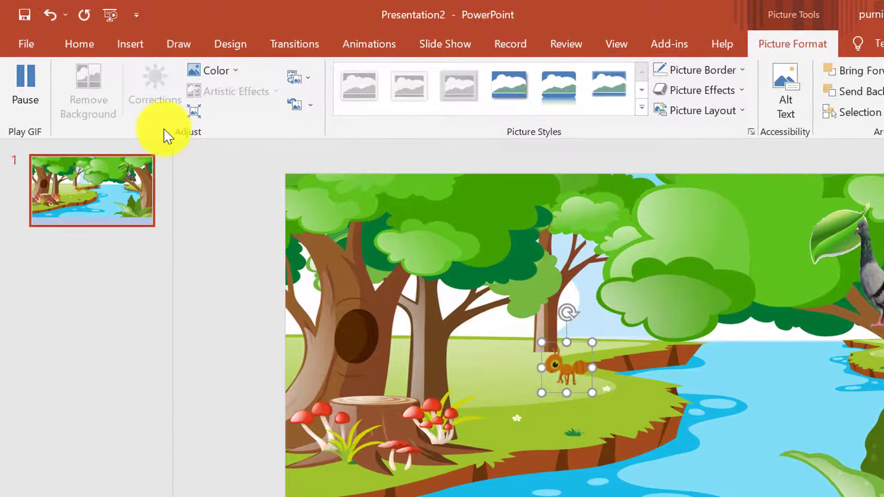
left_click(371, 43)
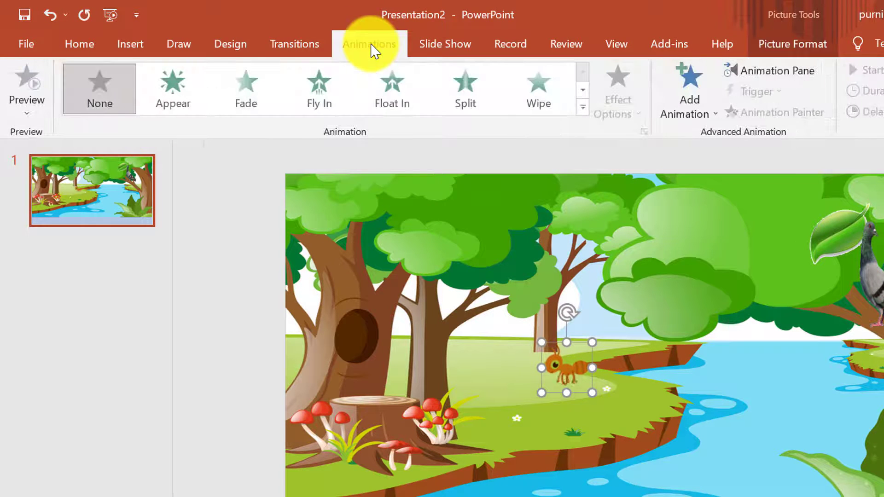
left_click(749, 75)
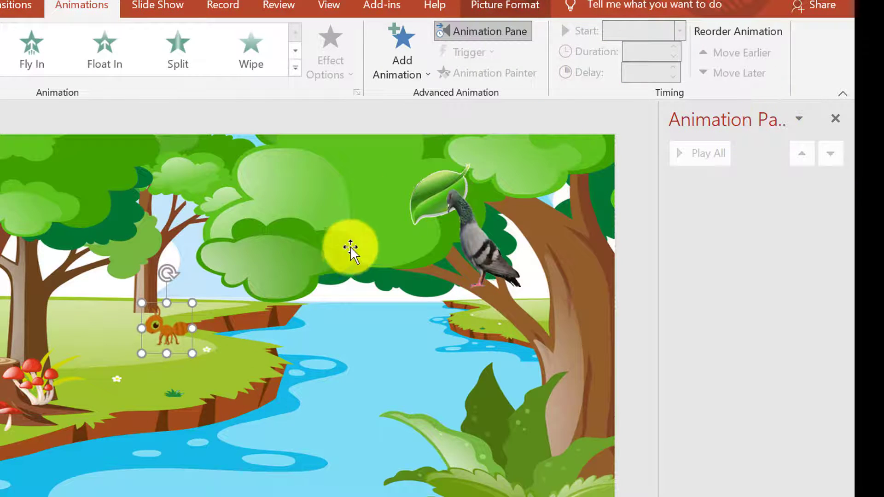
left_click(399, 70)
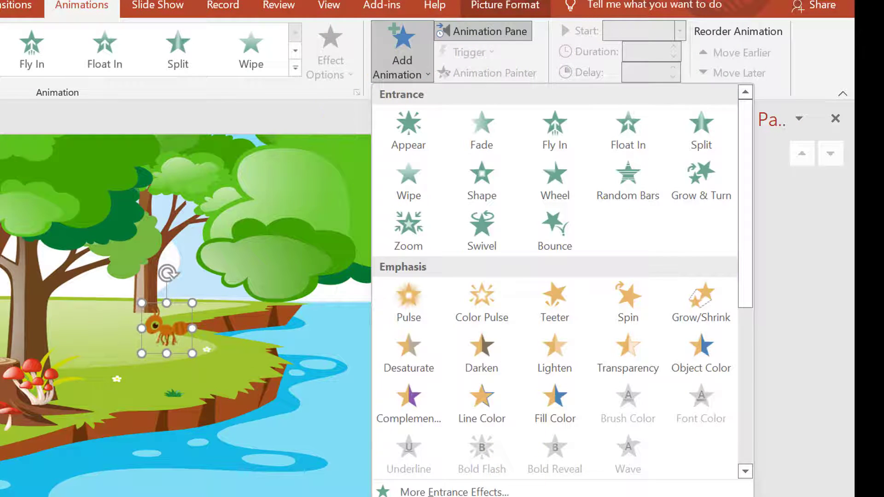
left_click_drag(746, 276, 750, 460)
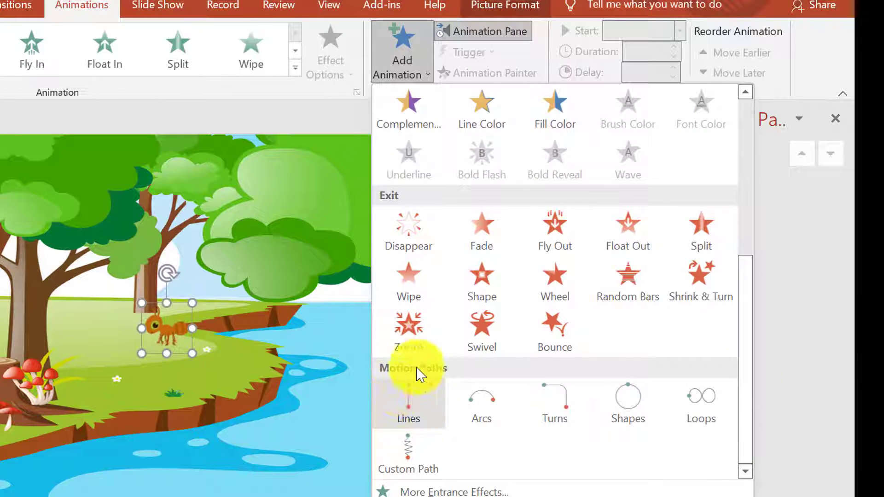
left_click(408, 401)
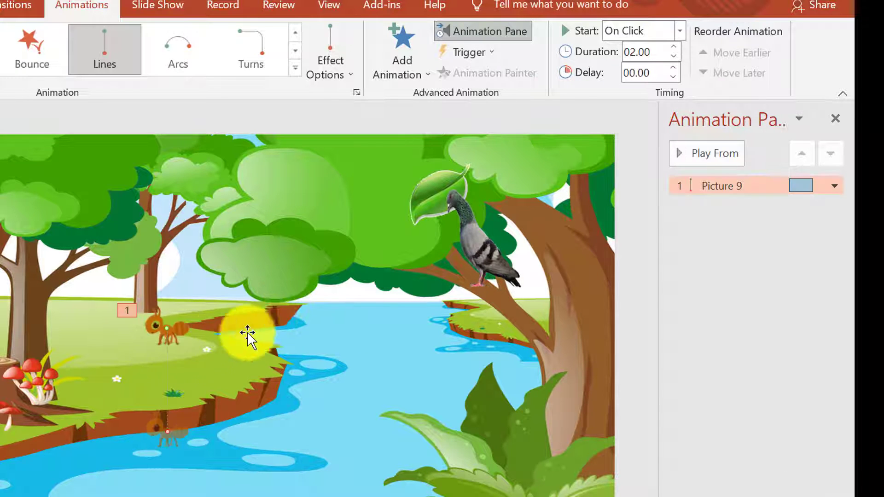
left_click(167, 331)
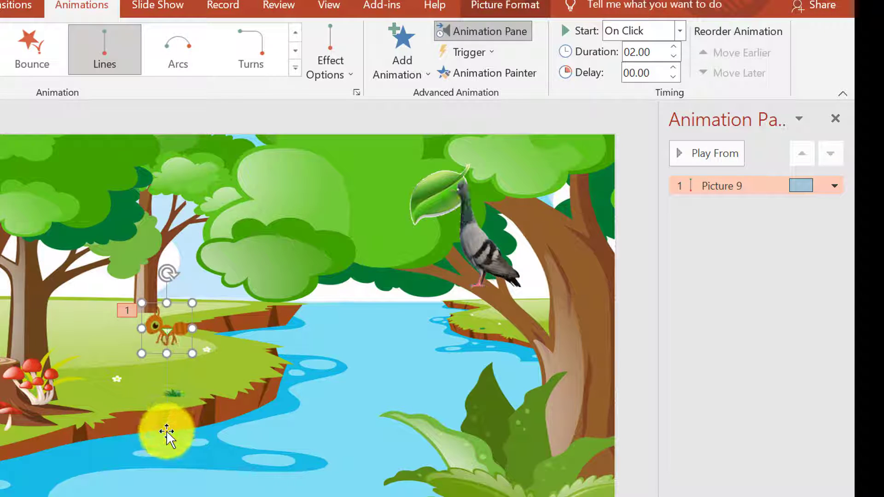
left_click(162, 429)
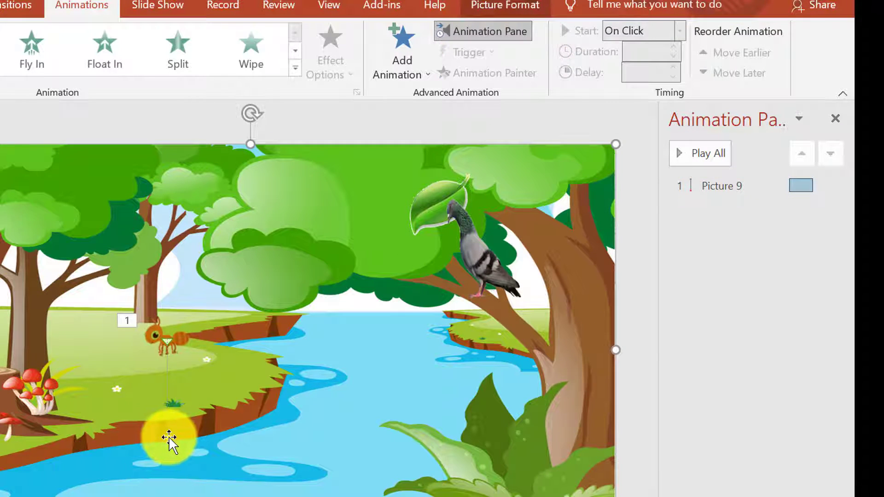
Drag the end of the ant's motion path to the lower-left riverbank, then preview it in the slide show.
left_click(166, 434)
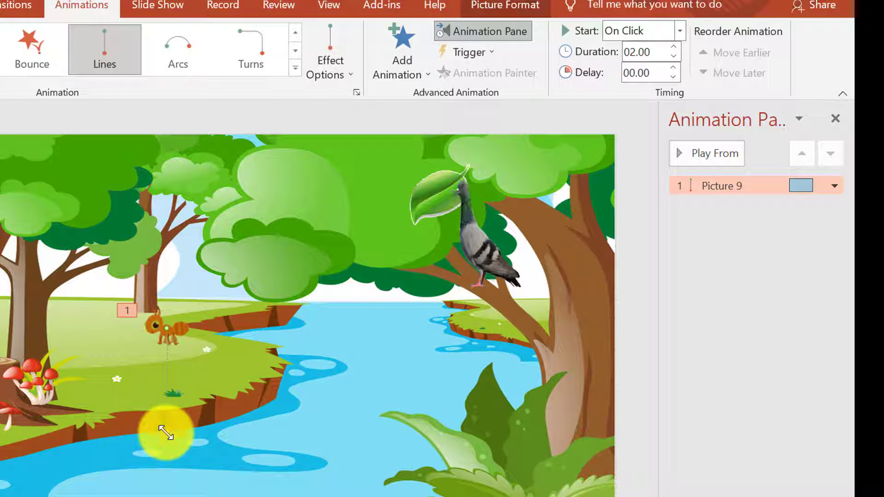
left_click_drag(166, 433, 90, 388)
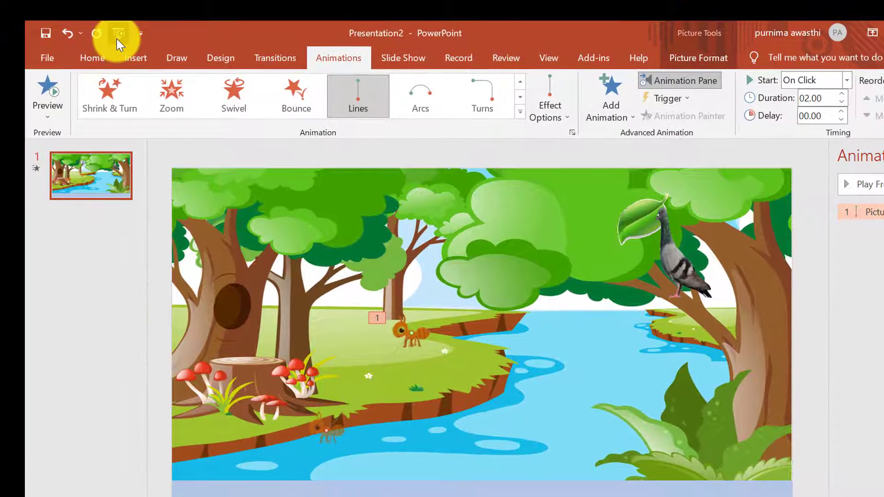
left_click(117, 38)
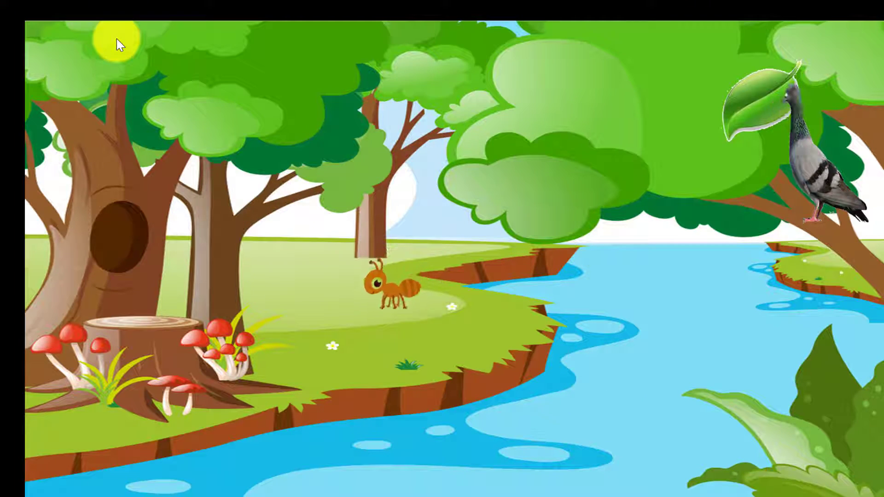
left_click(117, 39)
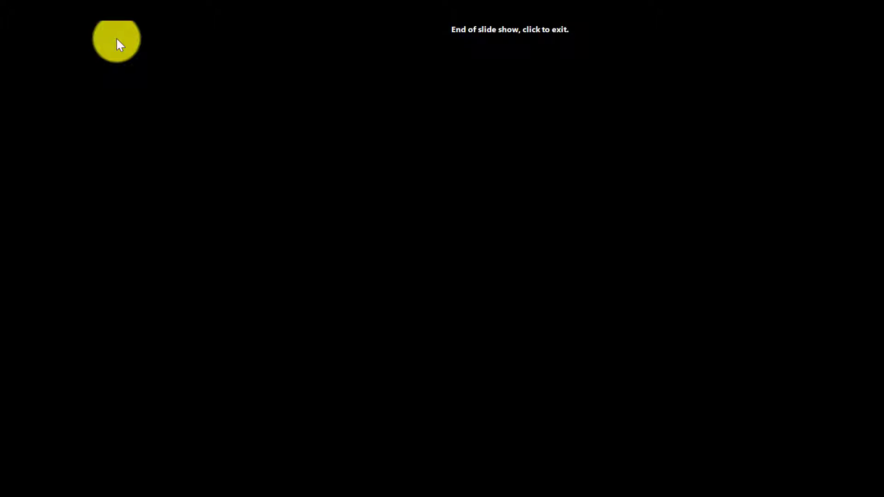
left_click(117, 39)
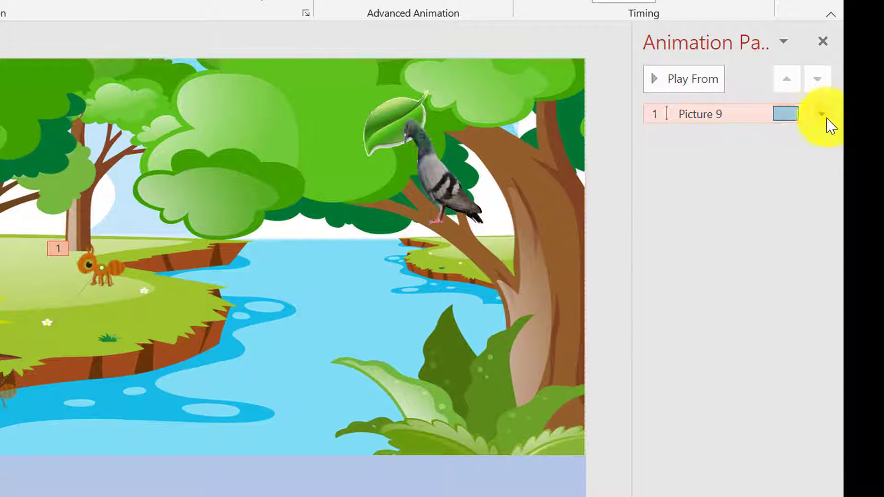
Set the ant's path Smooth start and Smooth end to 0, On Click, Duration 3 seconds (Slow).
left_click(822, 115)
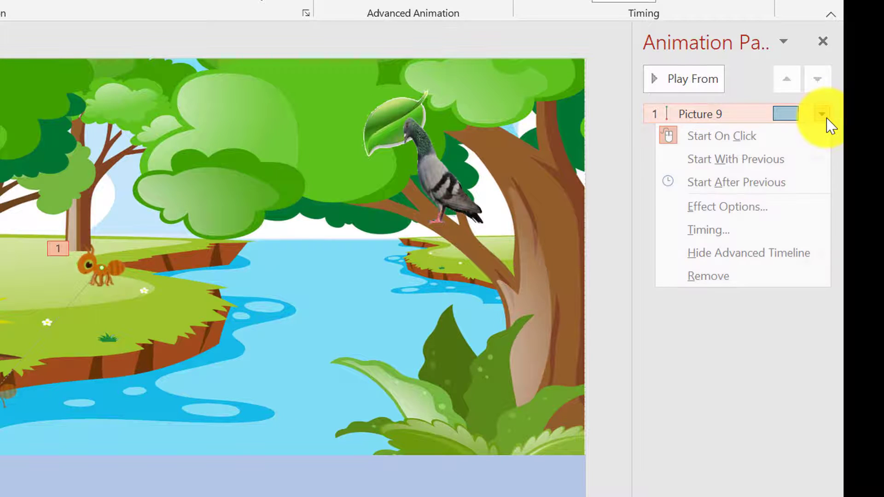
left_click(741, 209)
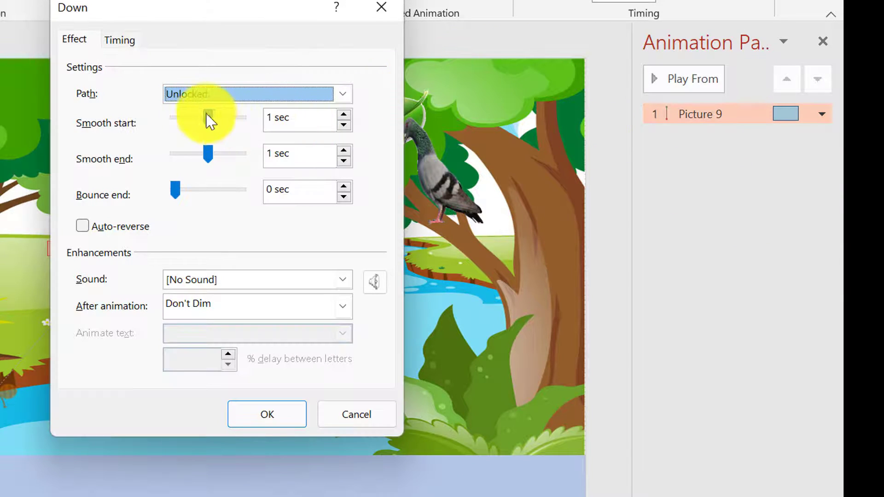
left_click_drag(208, 120, 171, 118)
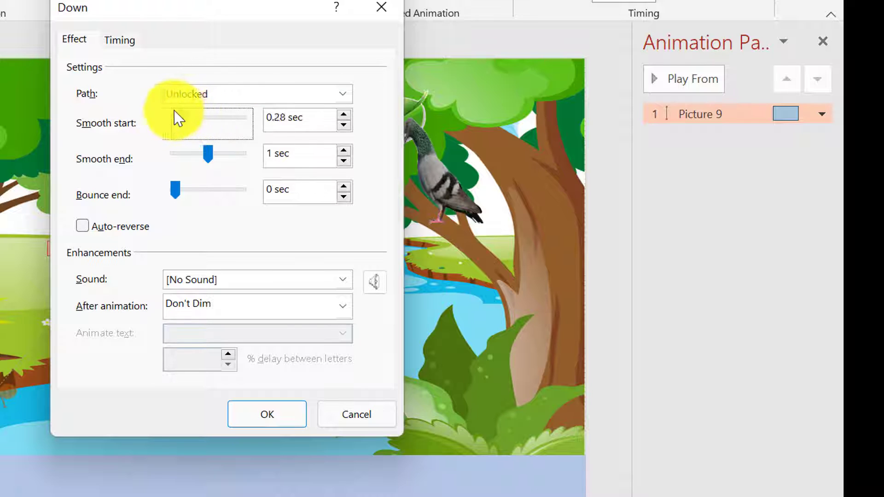
left_click_drag(210, 161, 181, 156)
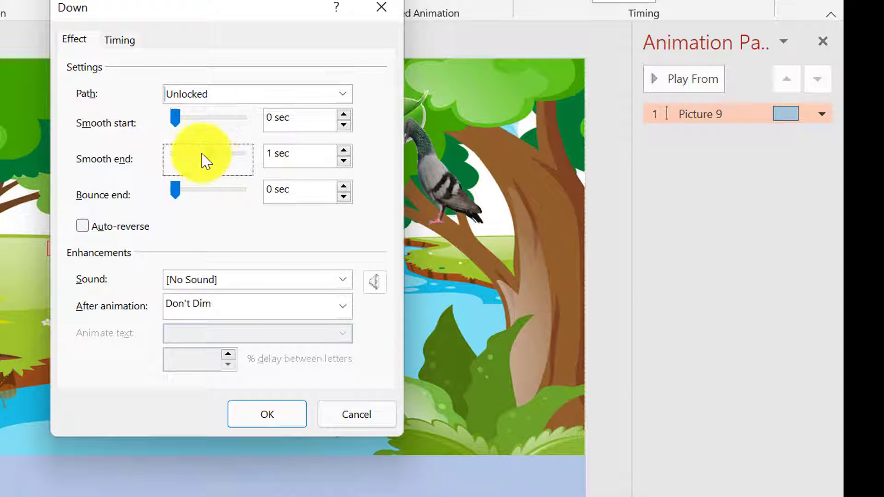
left_click(120, 42)
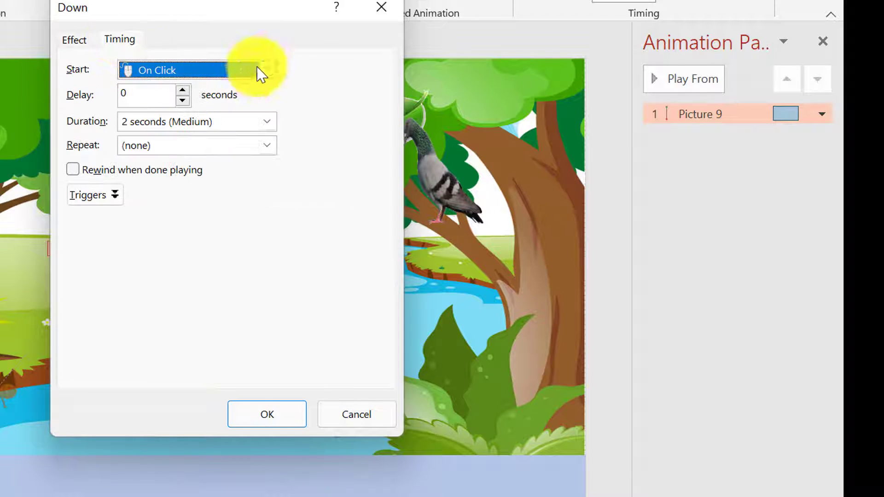
left_click(268, 72)
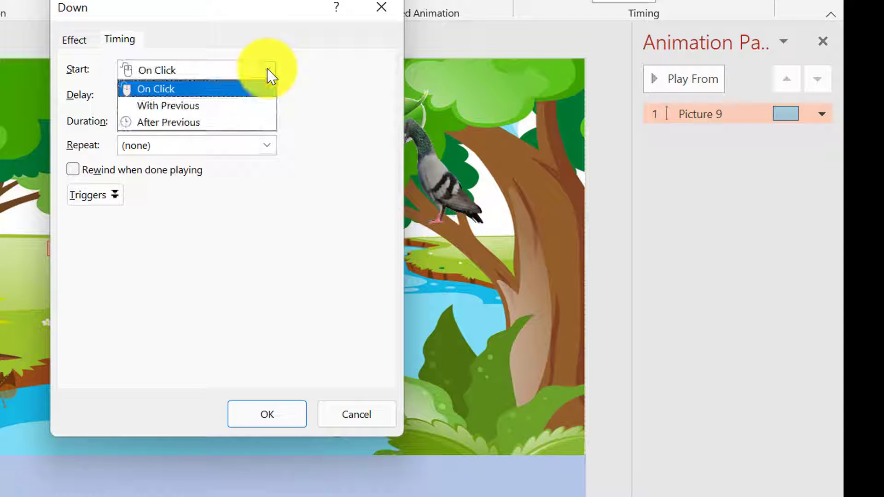
left_click(270, 74)
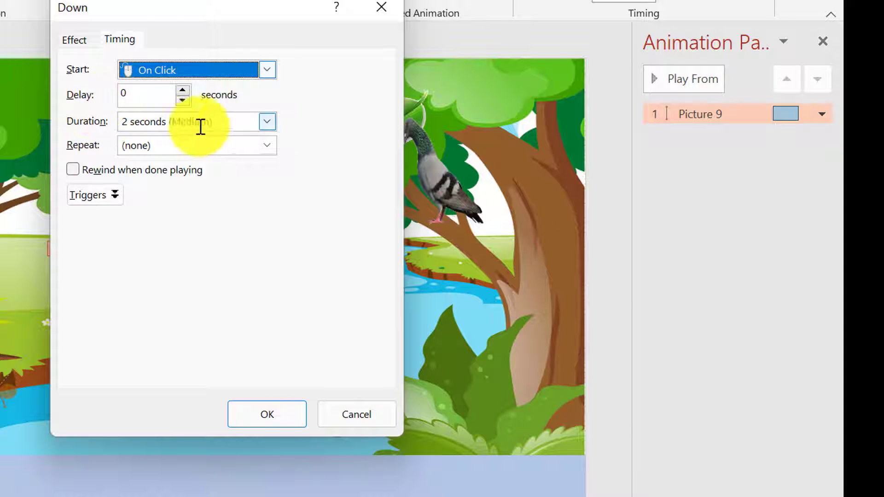
left_click(271, 124)
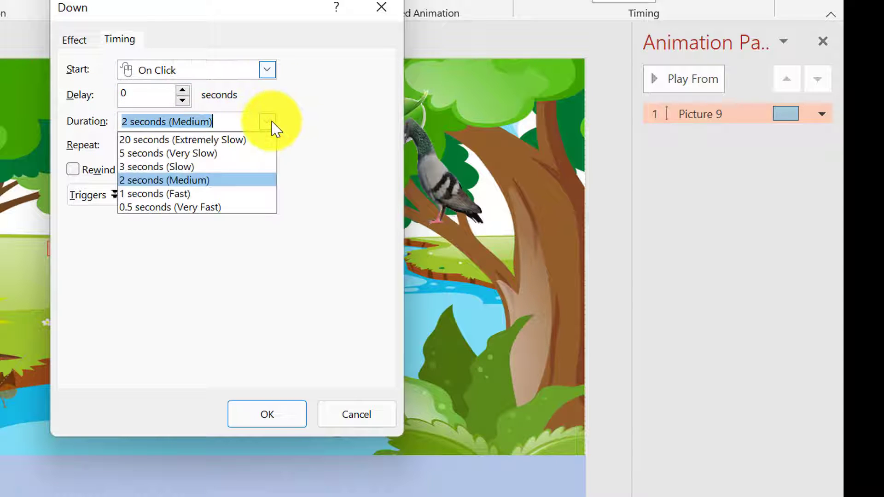
left_click(196, 167)
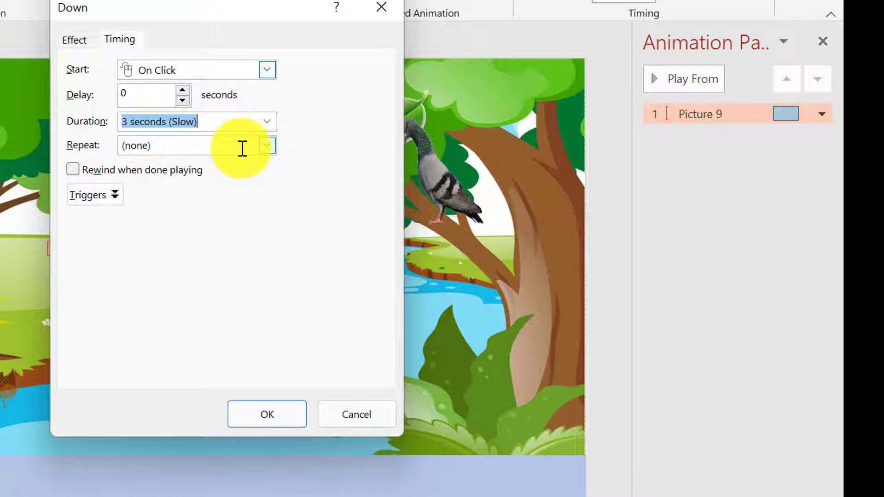
left_click(275, 425)
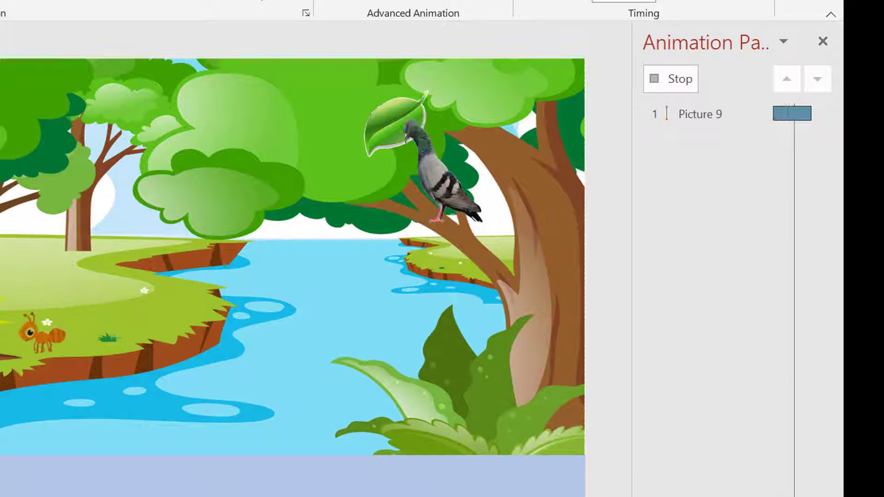
Change the ant's Down motion path duration to 5 seconds (Very Slow).
left_click(823, 115)
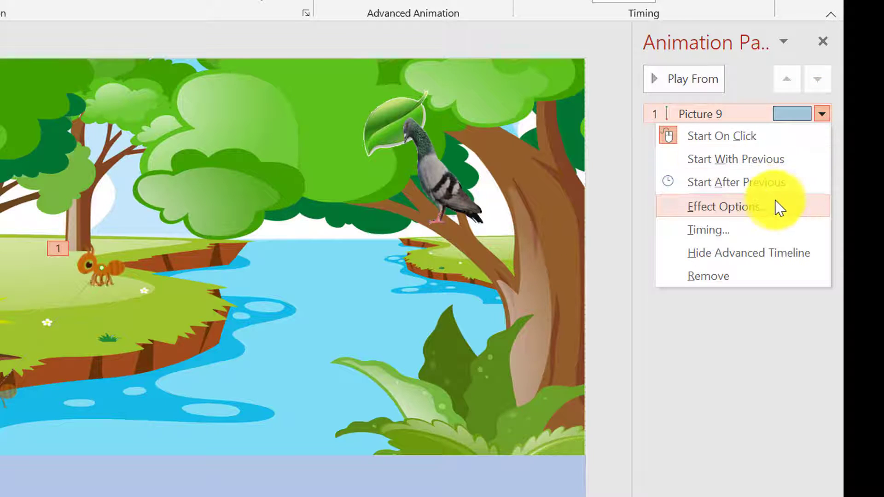
left_click(777, 208)
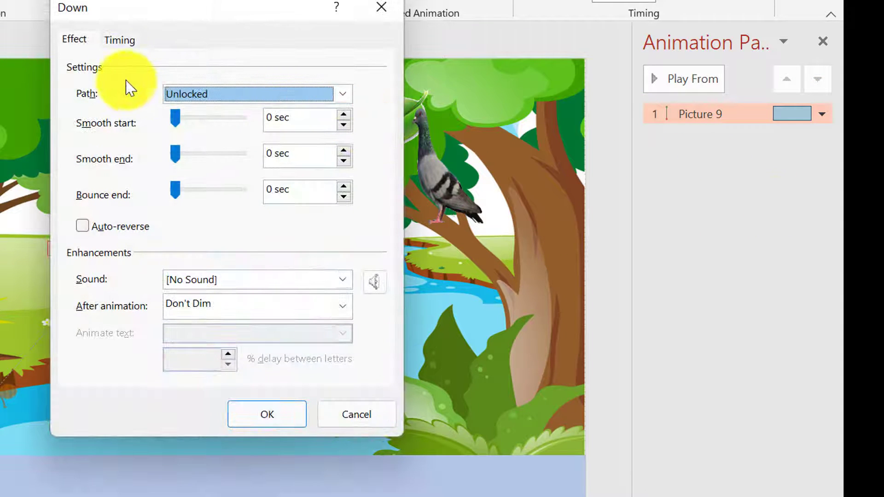
left_click(121, 44)
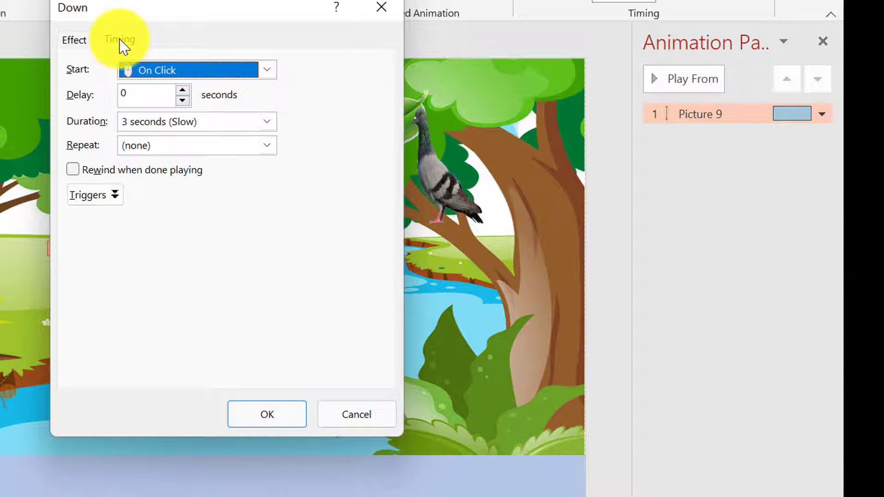
left_click(266, 121)
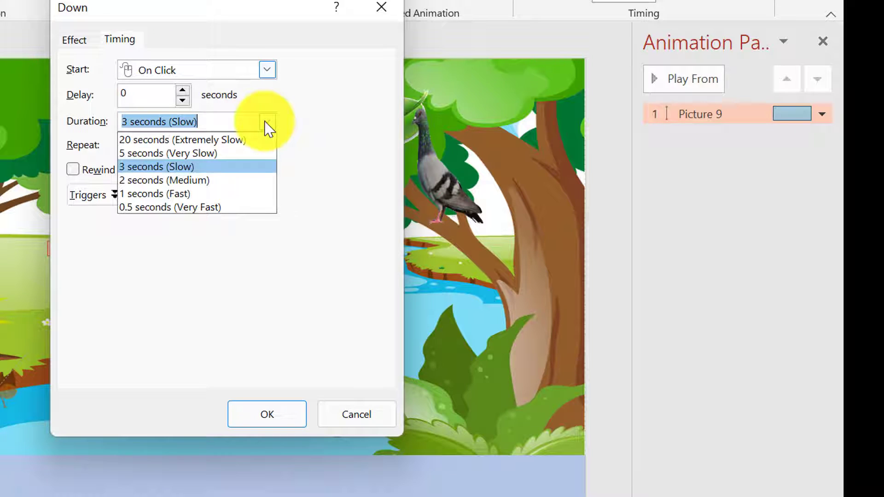
left_click(178, 153)
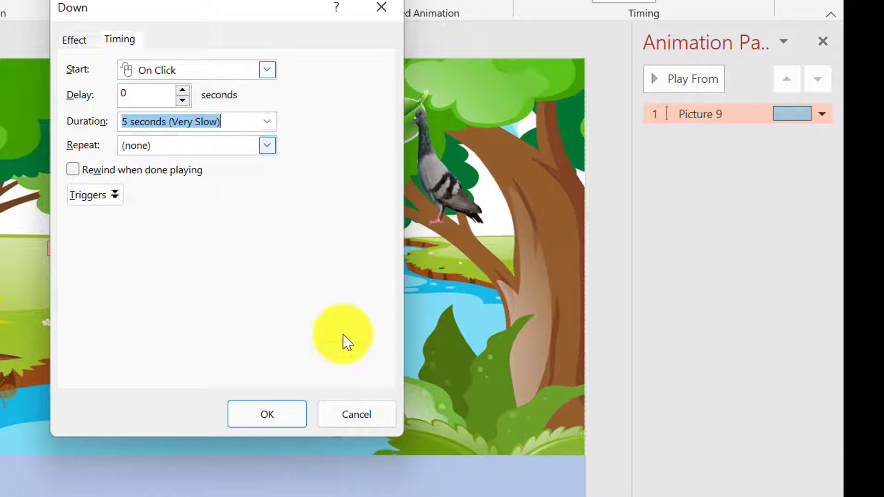
left_click(271, 408)
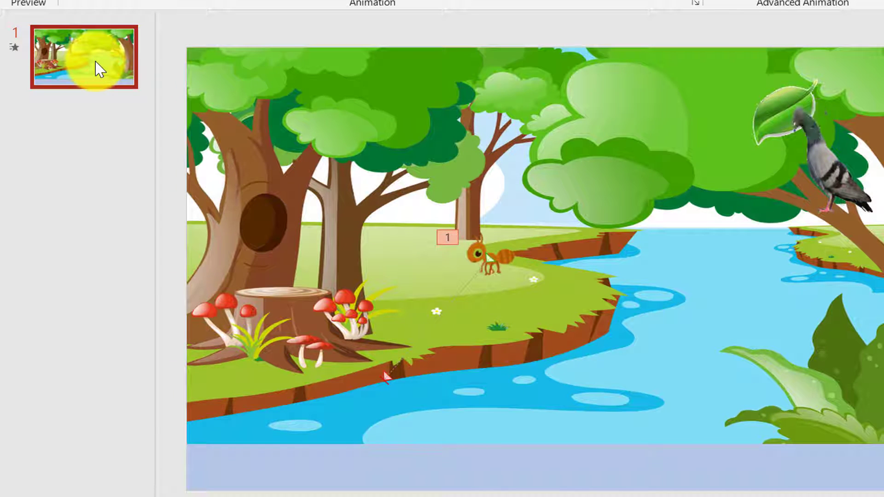
Duplicate slide 1 and drag the ant down onto the riverbank on slide 2.
right_click(99, 69)
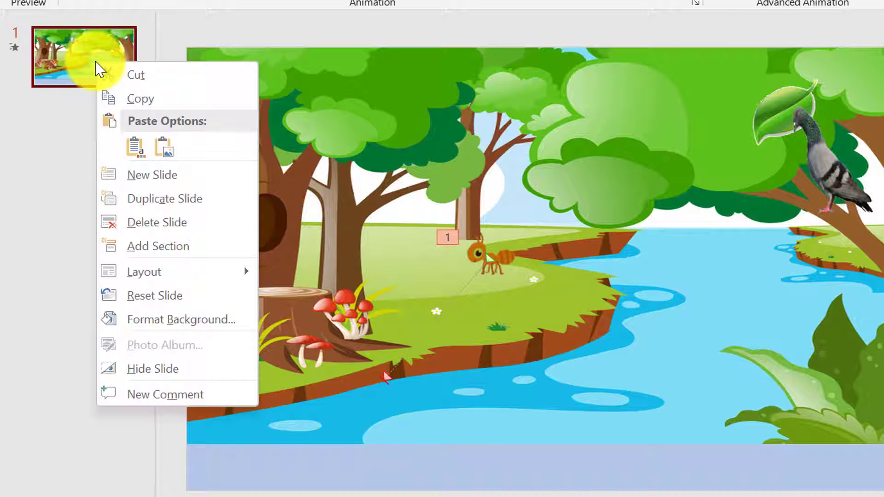
left_click(162, 212)
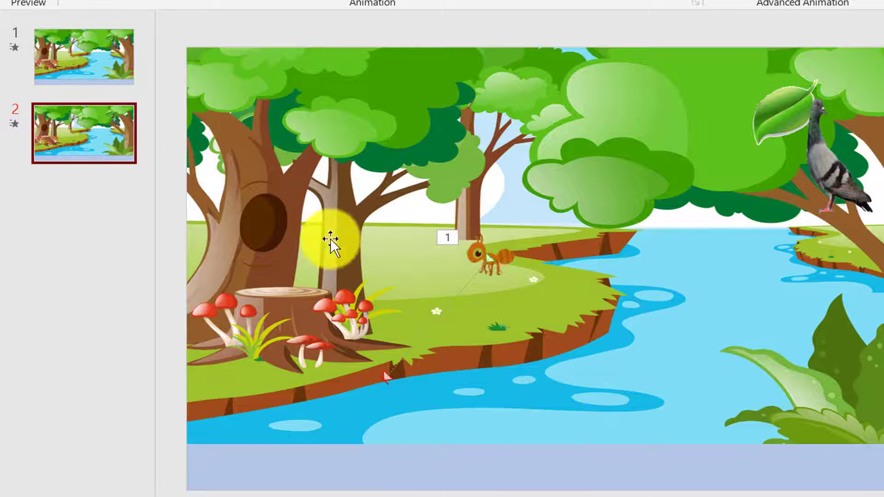
left_click(394, 379)
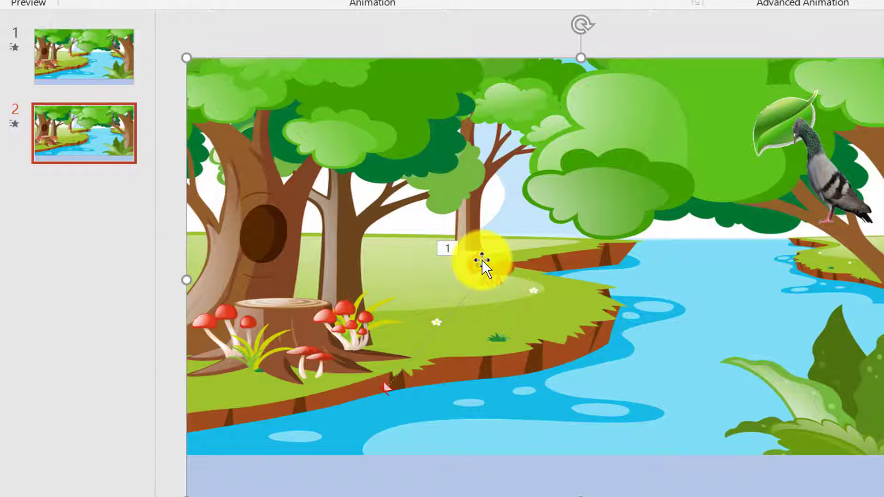
left_click_drag(482, 261, 378, 374)
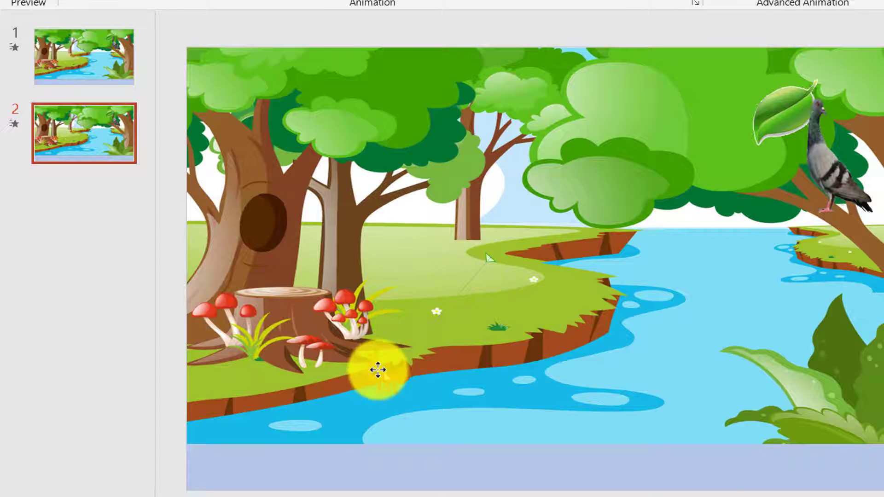
Remove the ant's copied motion path on slide 2 and rotate the ant to tilt toward the water.
left_click(378, 378)
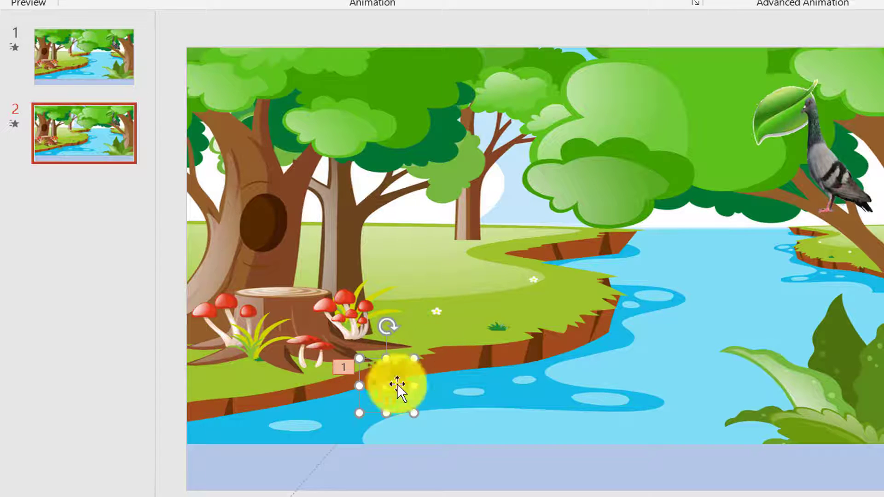
scroll(344, 434, "down", 1)
left_click(344, 433)
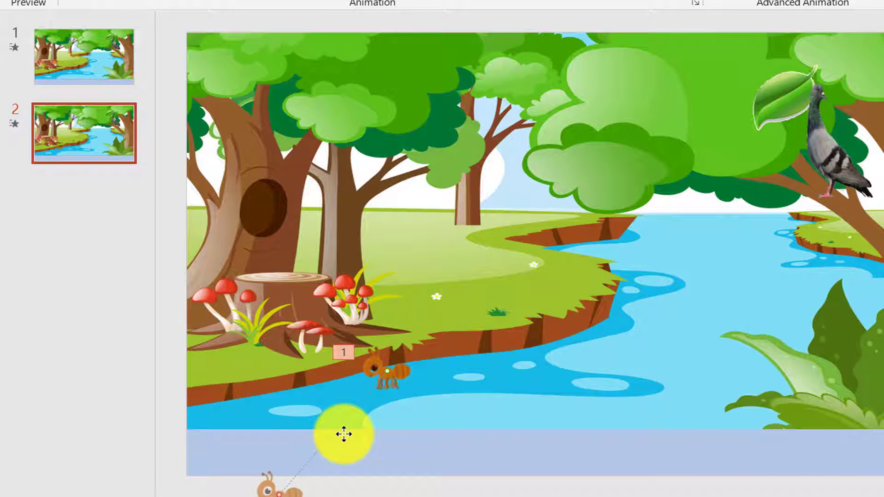
scroll(344, 434, "up", 1)
key("ctrl+z")
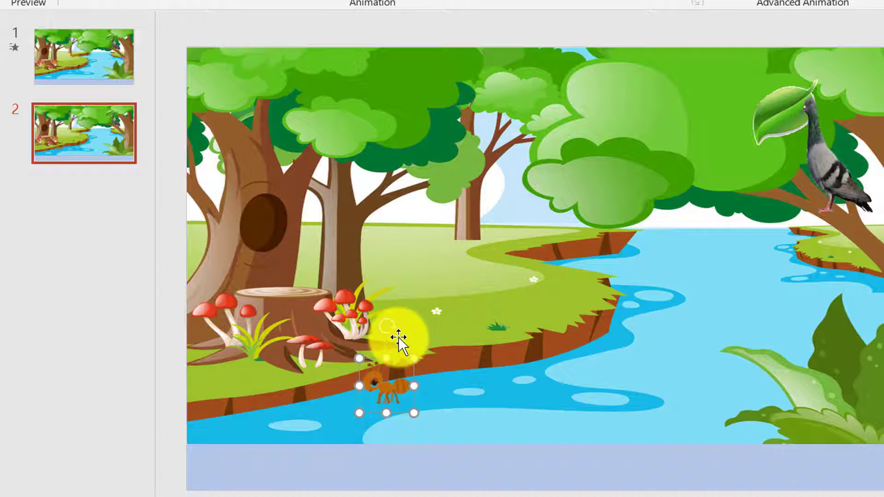
mouse_move(393, 328)
left_mouse_down()
mouse_move(398, 421)
mouse_move(405, 420)
left_mouse_up()
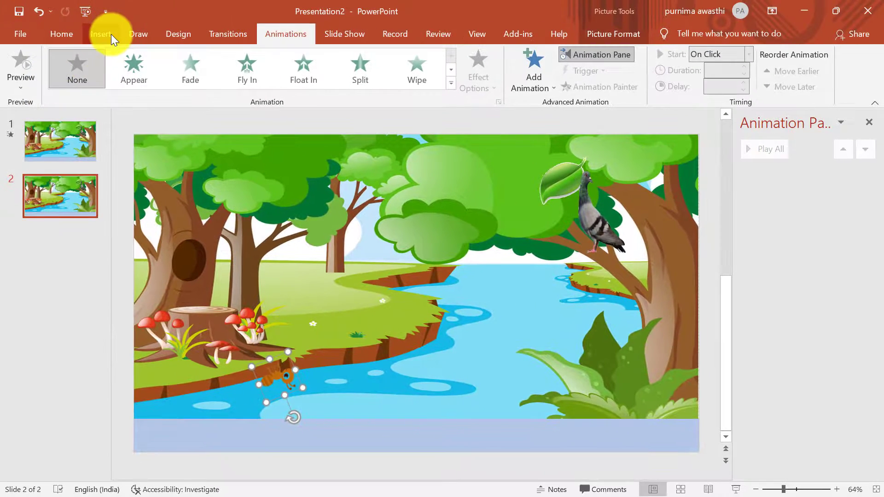
Pick Decaying Wave from the More Motion Paths list for the ant.
left_click(532, 87)
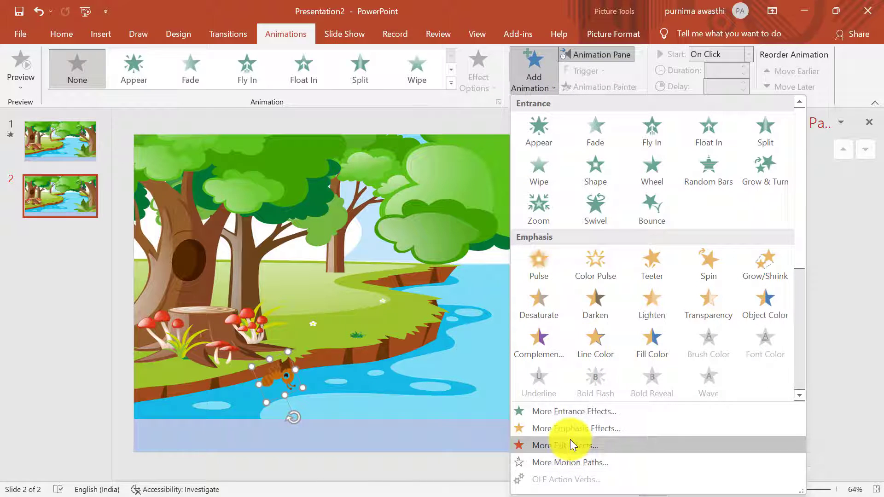
left_click(581, 462)
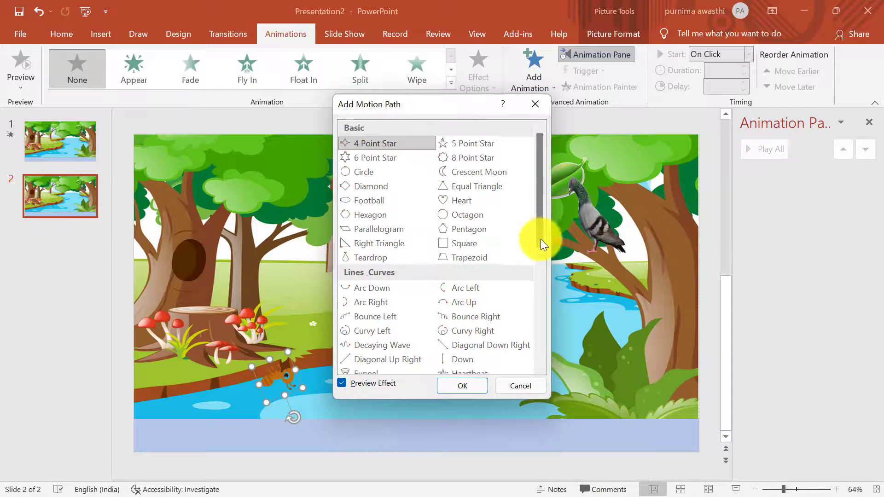
scroll(538, 258, "down", 3)
scroll(486, 252, "down", 2)
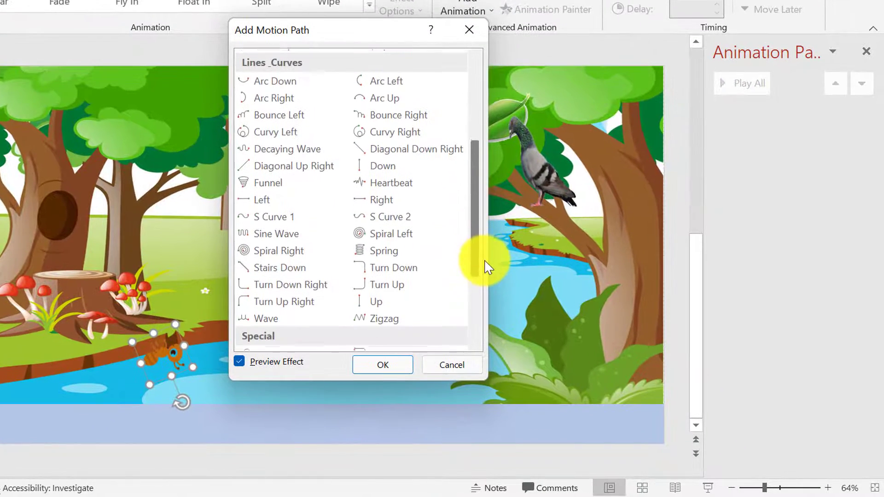
scroll(490, 280, "down", 1)
scroll(490, 322, "down", 1)
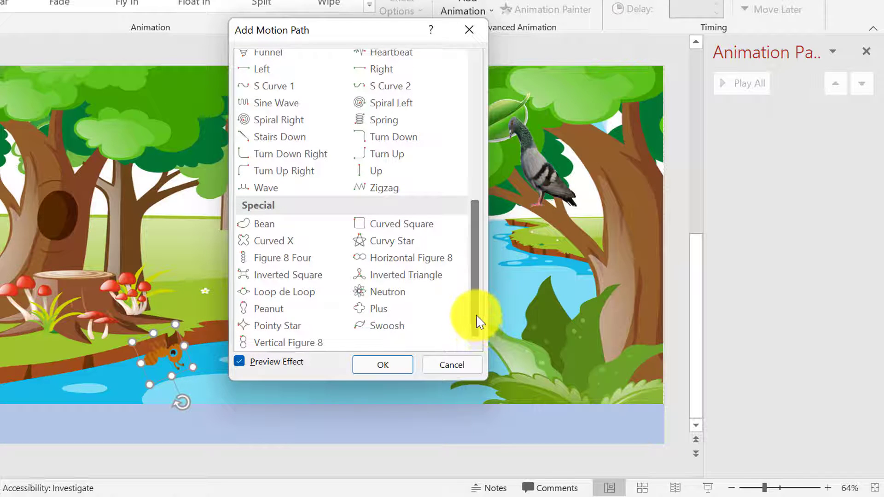
left_click_drag(477, 317, 479, 182)
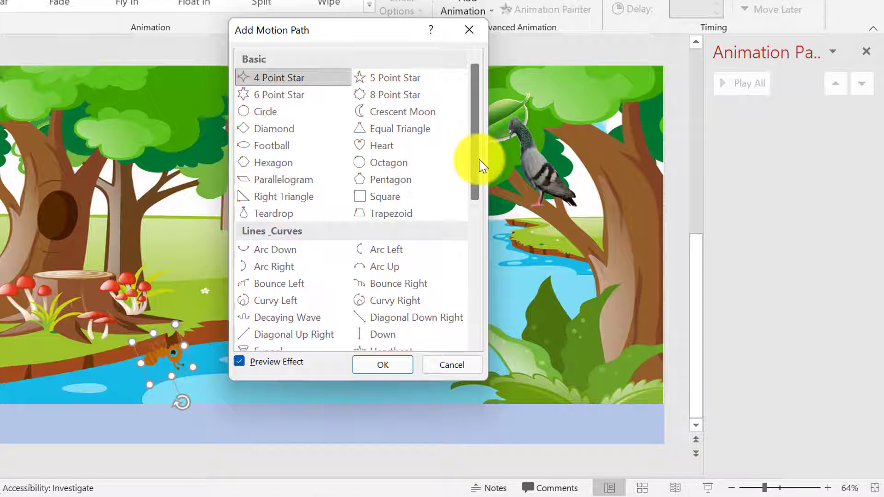
left_click(291, 318)
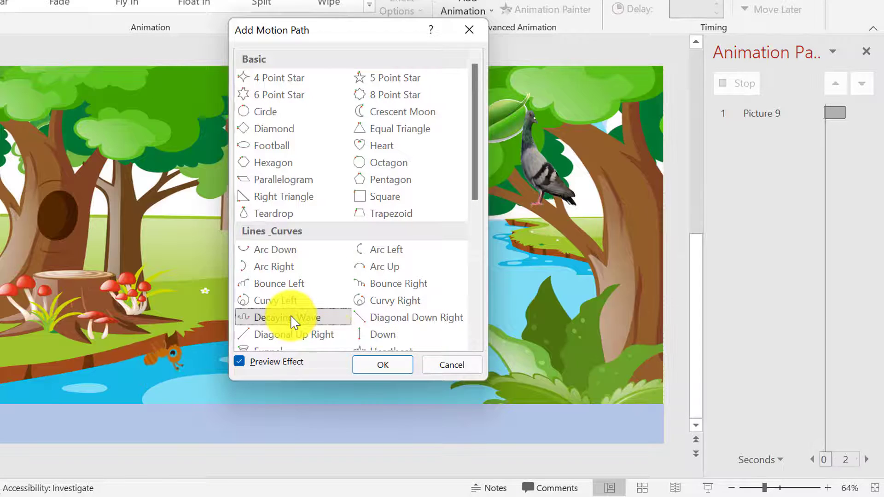
Apply the Decaying Wave path, move it down onto the river and stretch it rightward.
left_click(381, 368)
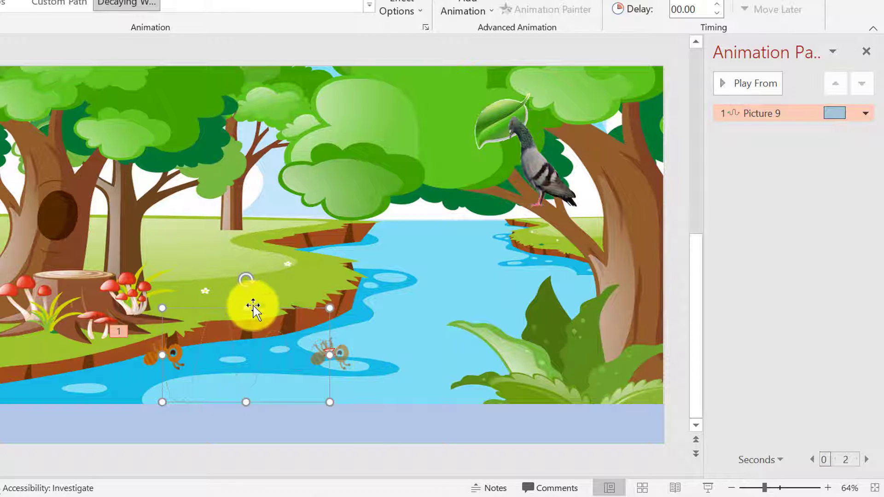
mouse_move(246, 302)
left_mouse_down()
mouse_move(245, 389)
mouse_move(249, 365)
left_mouse_up()
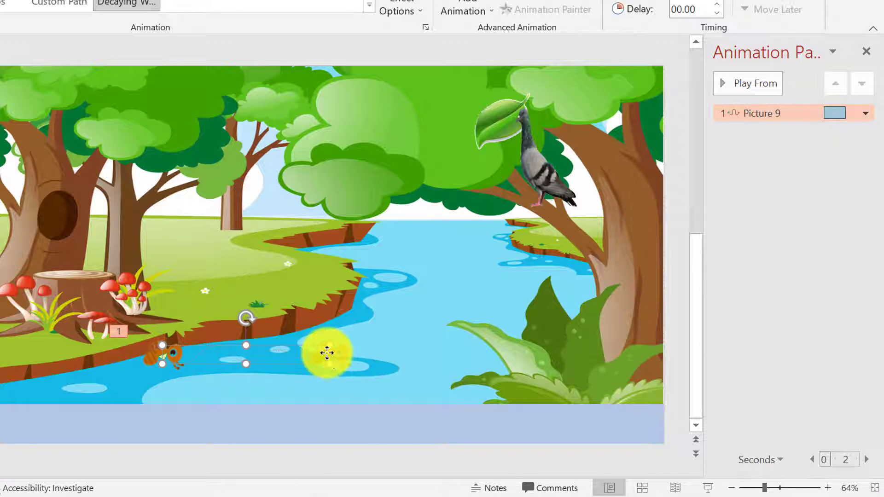
left_click(174, 352)
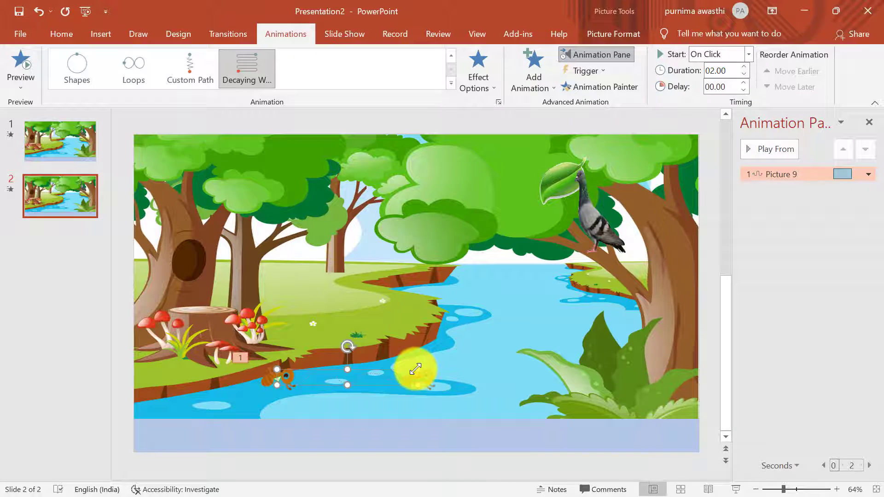
left_click_drag(416, 369, 470, 346)
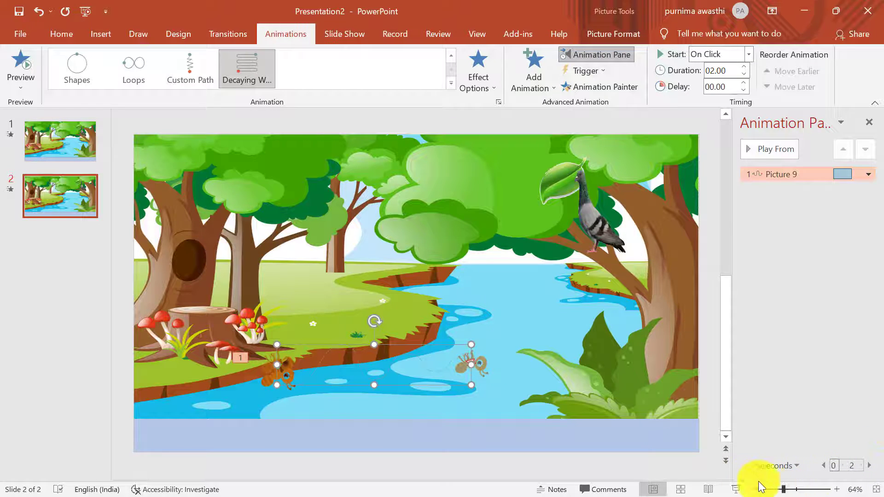
Play slide 2 as a slide show through to the end and return to editing.
left_click(735, 490)
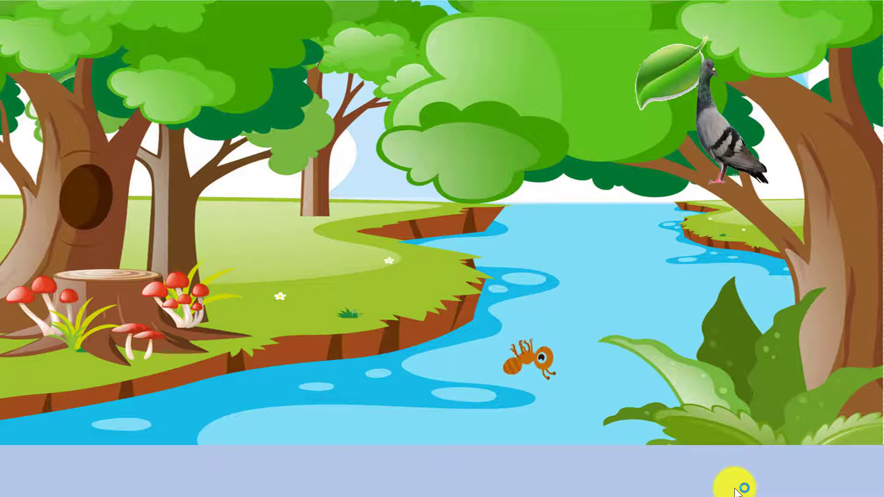
left_click(735, 491)
left_click(734, 491)
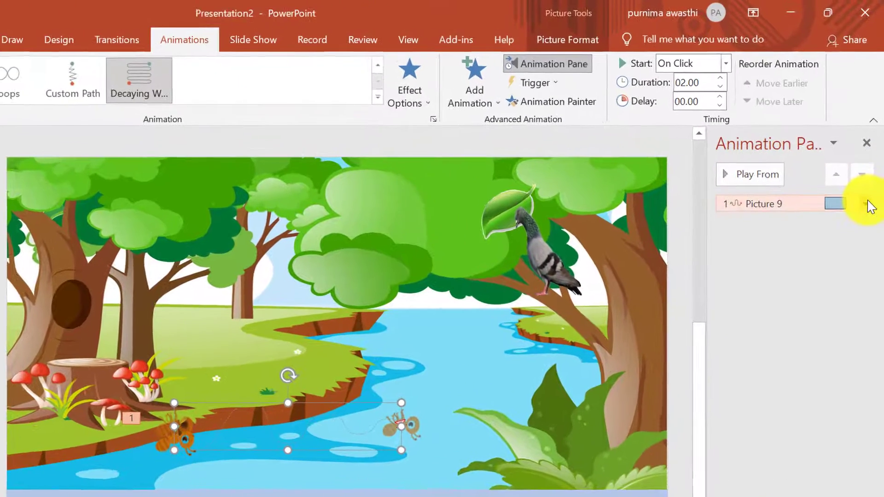
Shorten the wave's smooth start and set its duration to 5 seconds (Very Slow).
left_click(868, 174)
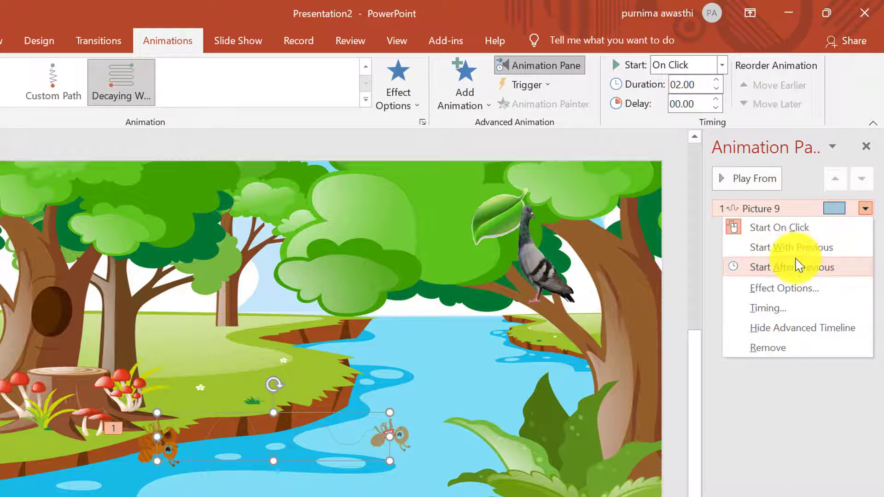
left_click(793, 290)
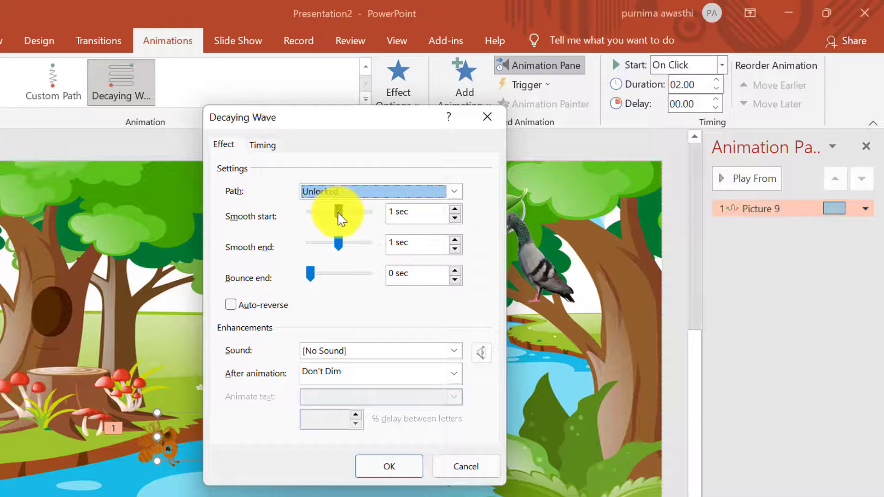
mouse_move(340, 219)
left_mouse_down()
mouse_move(320, 219)
mouse_move(301, 238)
left_mouse_up()
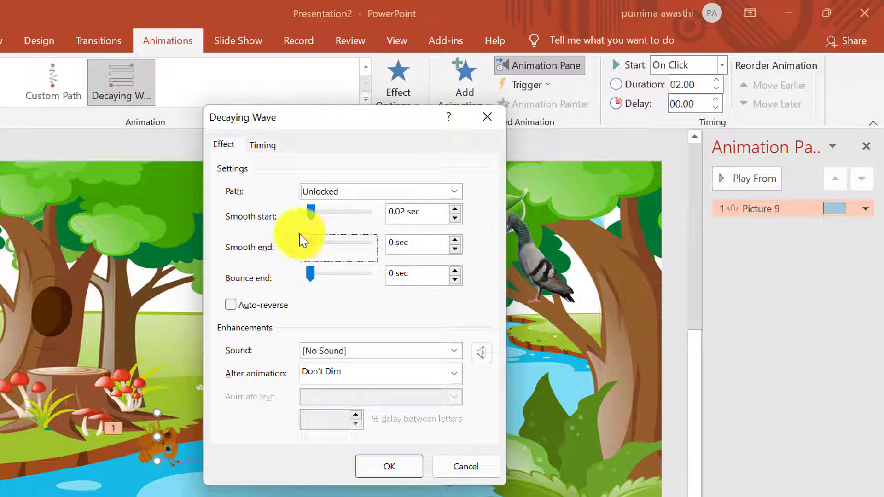
left_click(262, 146)
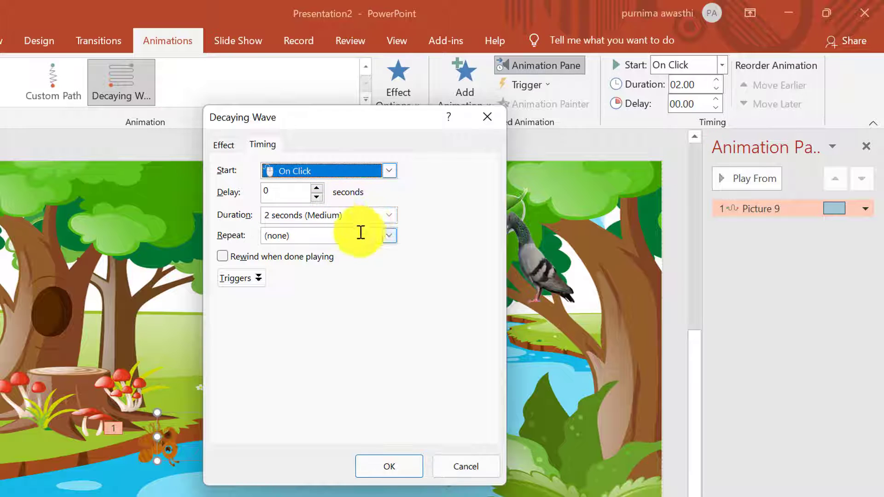
left_click(391, 215)
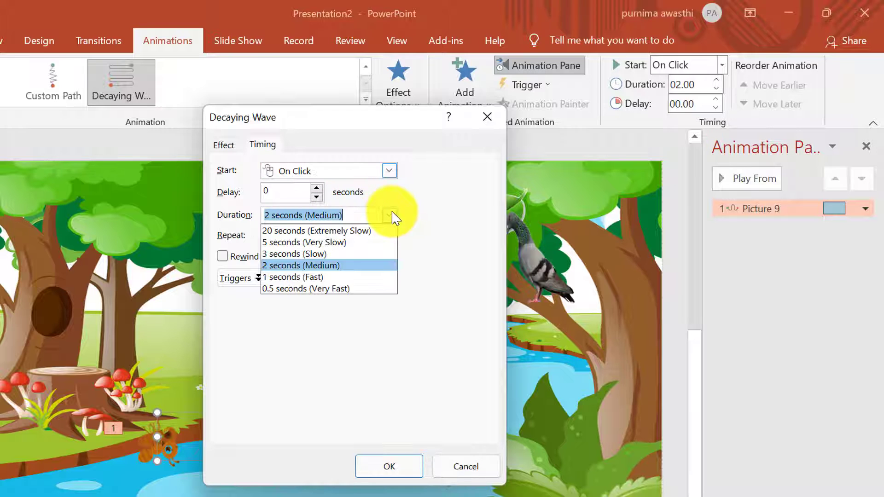
left_click(325, 243)
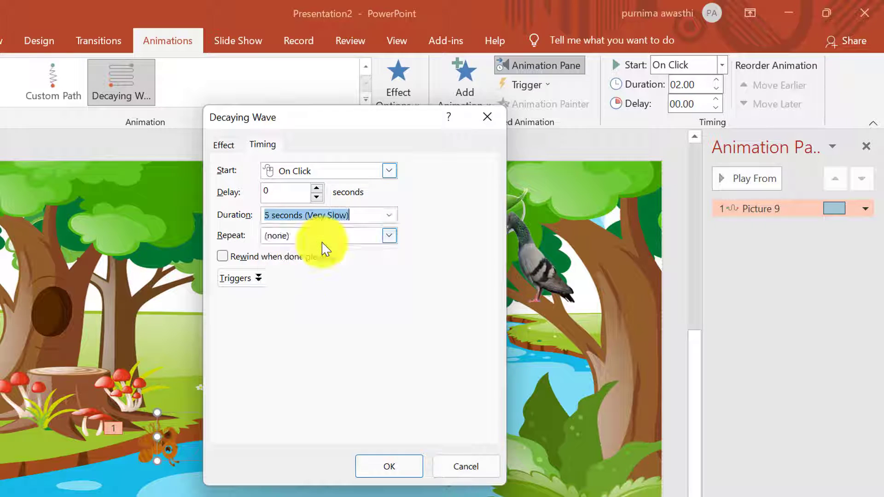
left_click(376, 465)
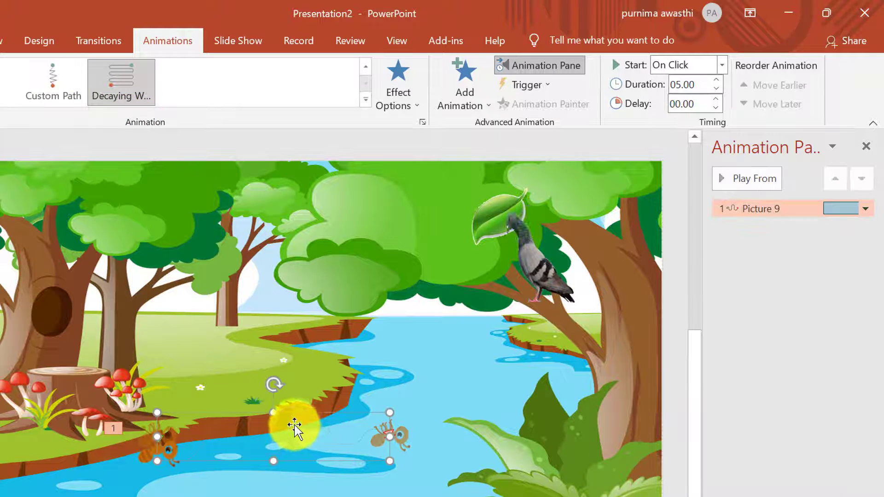
Drag the wave path's top handle down to flatten it low across the river, then play the slide show.
left_click_drag(295, 426, 302, 452)
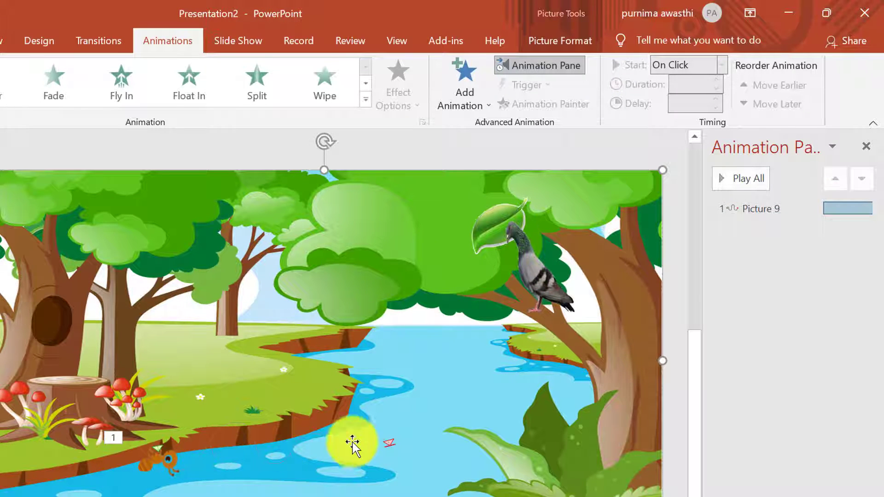
left_click(387, 447)
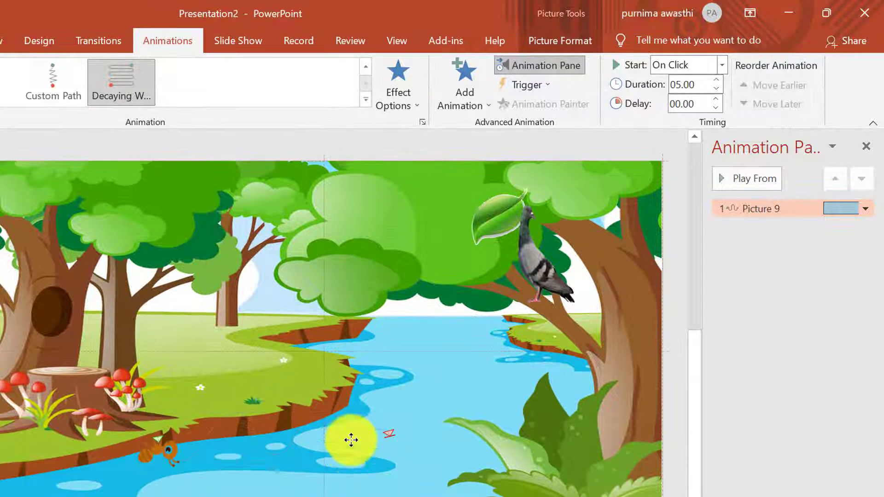
left_click_drag(351, 440, 351, 456)
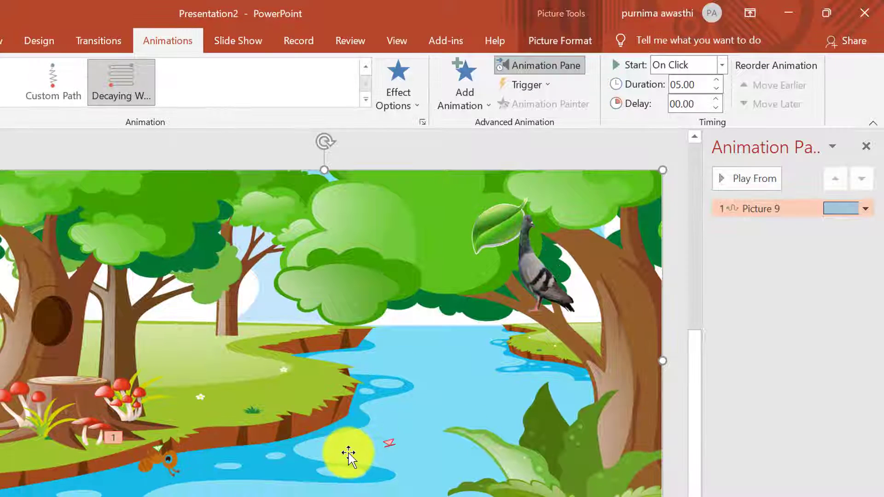
left_click(348, 454)
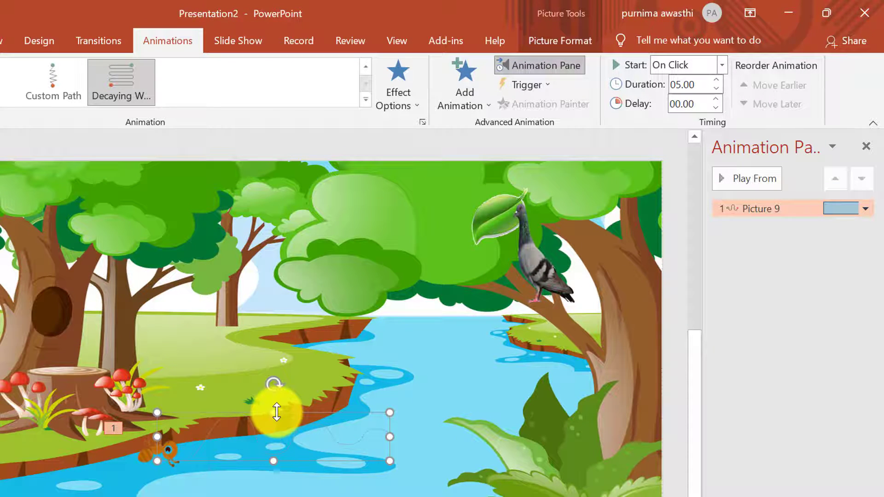
left_click_drag(276, 412, 277, 443)
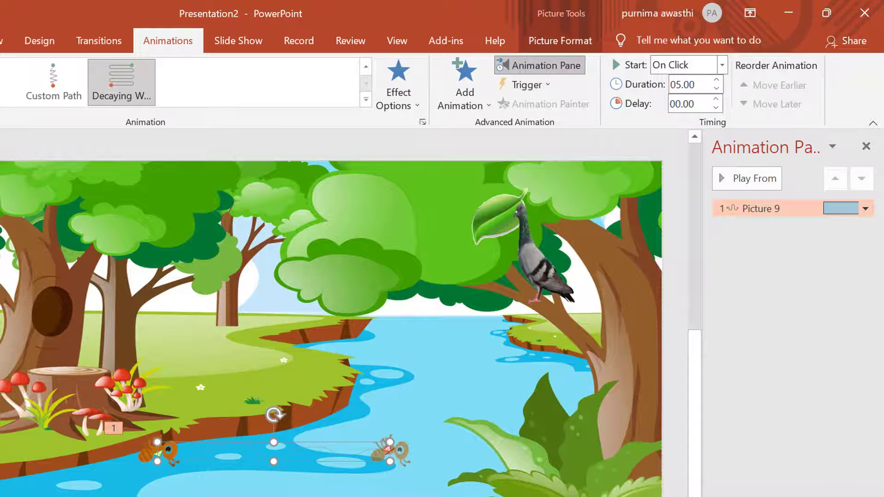
key("shift+F5")
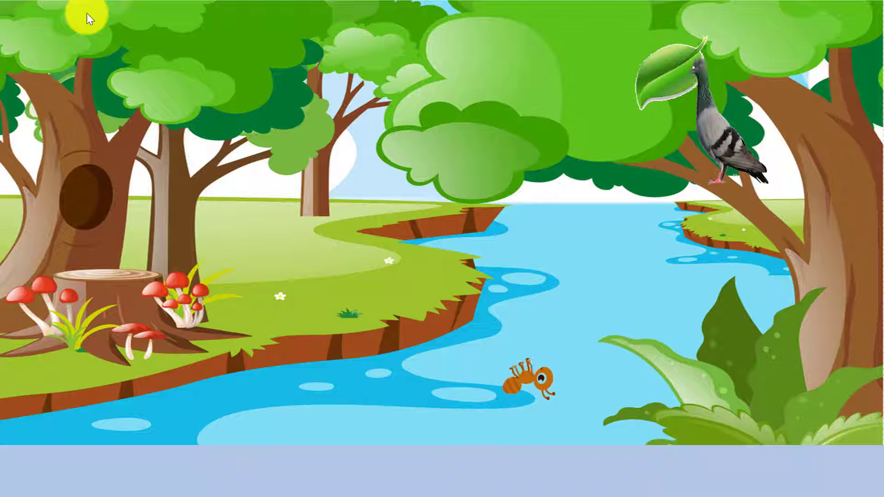
Exit the slide show, duplicate slide 2 as slide 3, and select the leaf beside the pigeon.
left_click(87, 13)
left_click(86, 13)
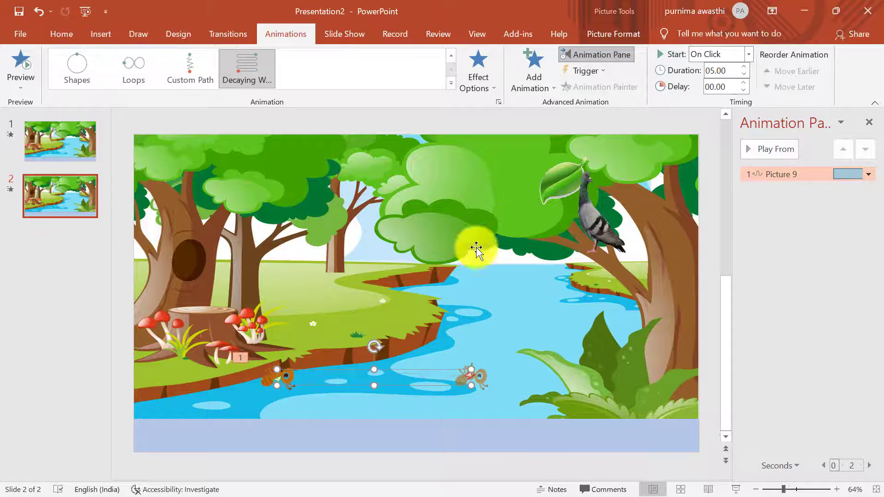
right_click(27, 194)
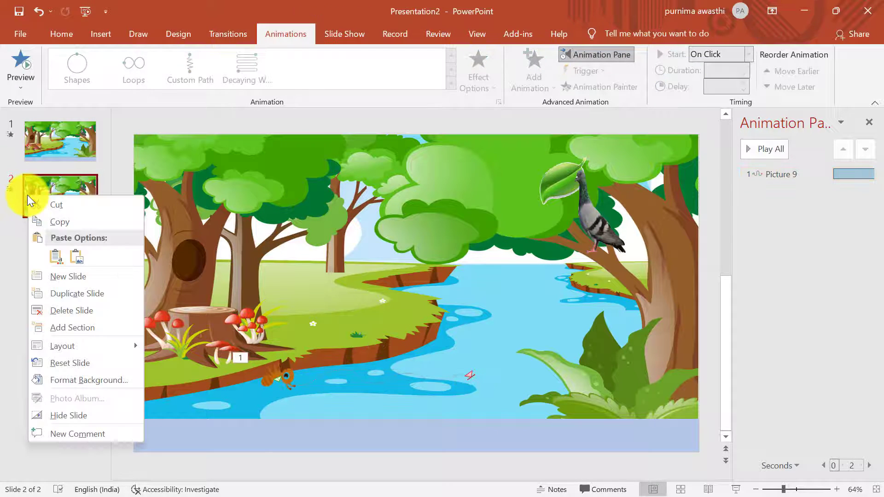
left_click(81, 293)
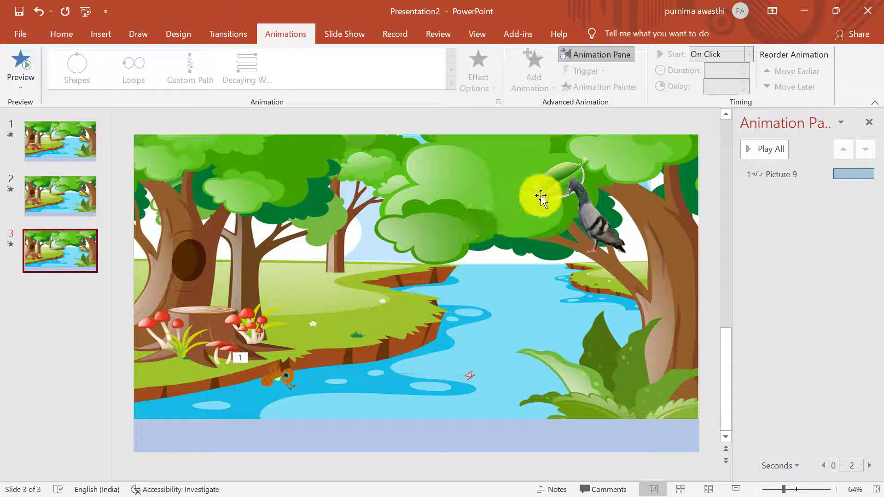
left_click(553, 188)
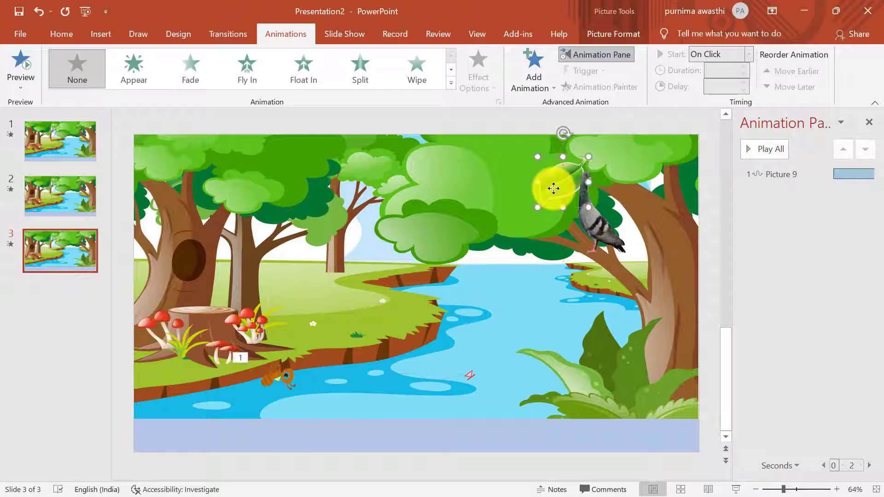
Browse the More Motion Paths list, then close it without adding a path.
left_click(551, 74)
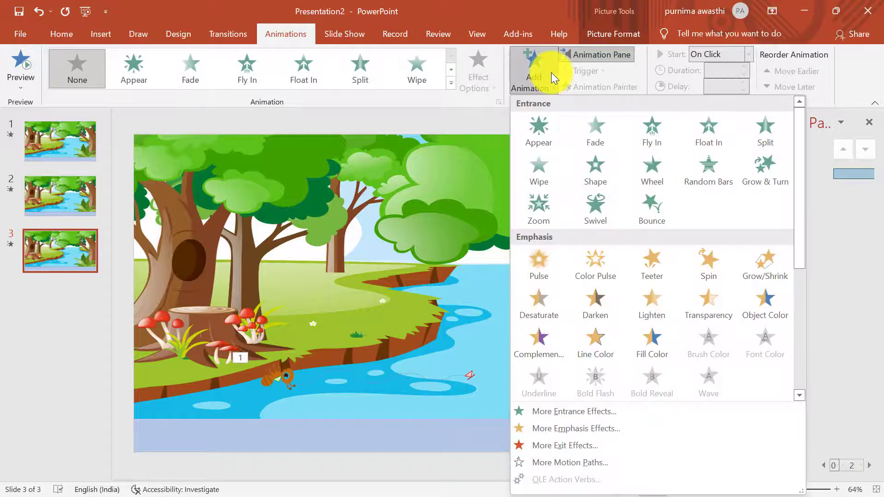
left_click(573, 458)
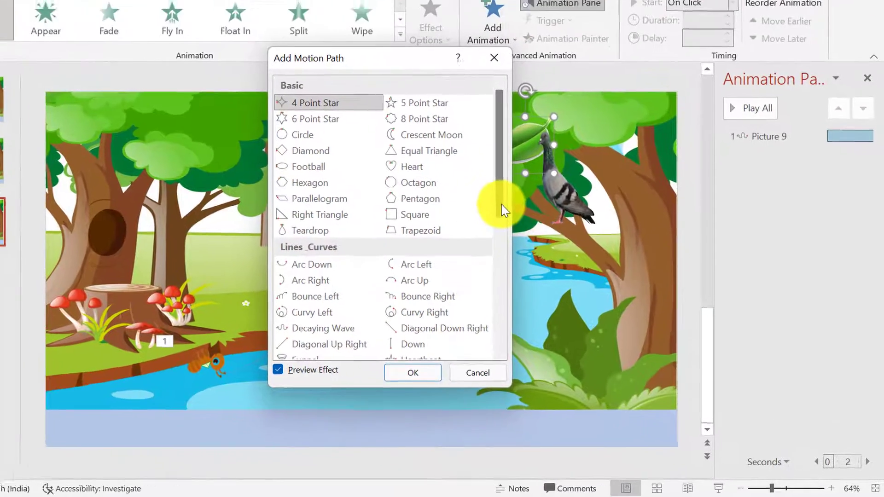
scroll(541, 273, "down", 2)
scroll(435, 201, "down", 2)
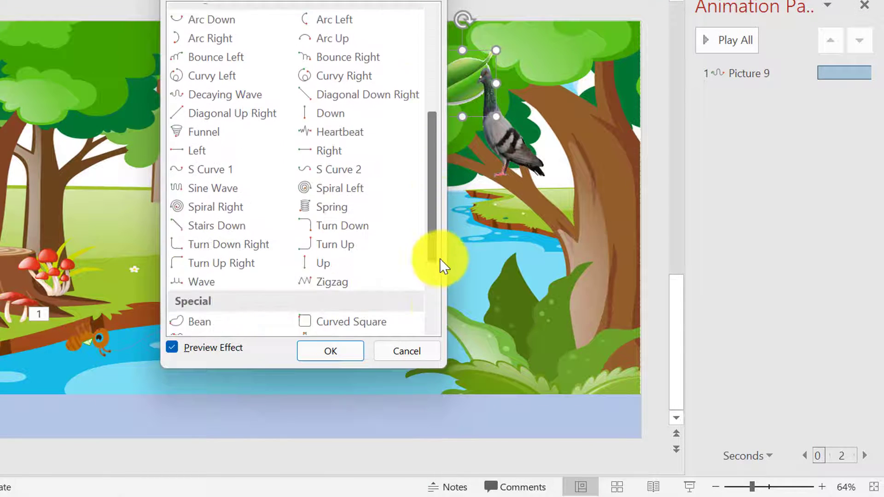
scroll(441, 263, "down", 1)
scroll(442, 270, "down", 1)
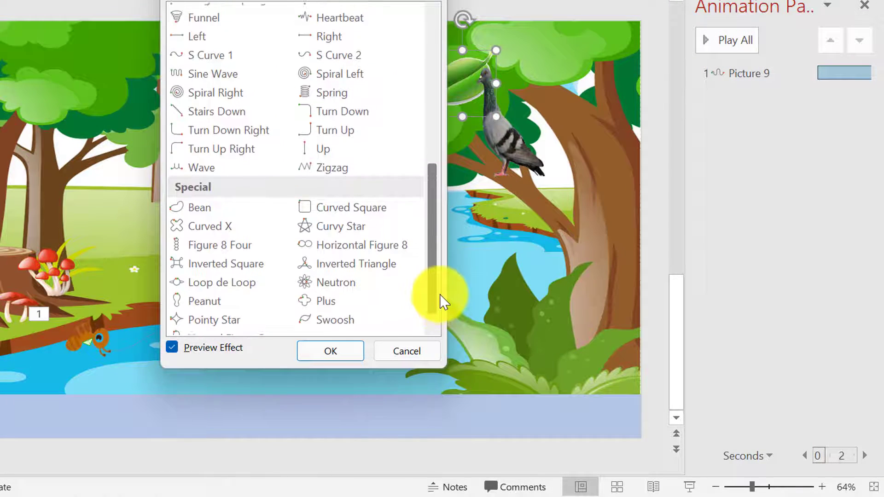
scroll(424, 207, "up", 3)
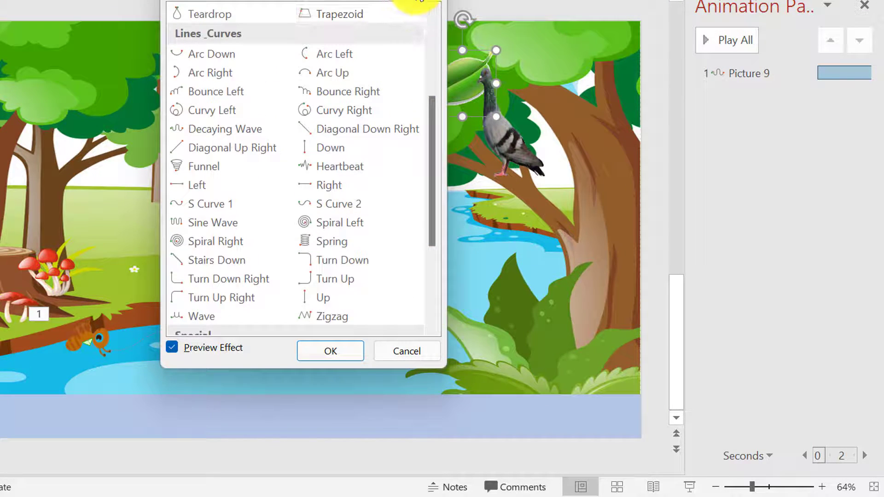
left_click(418, 1)
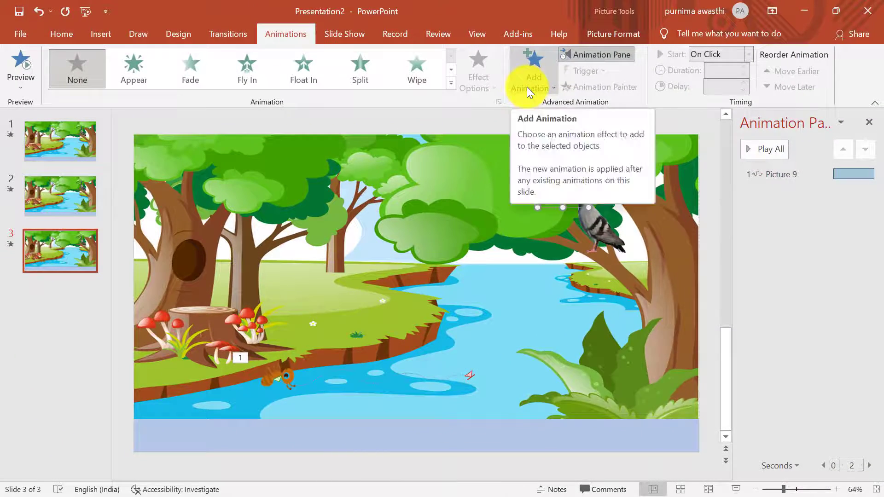
Pick Custom Path from Add Animation to begin drawing the leaf's route.
left_click(527, 87)
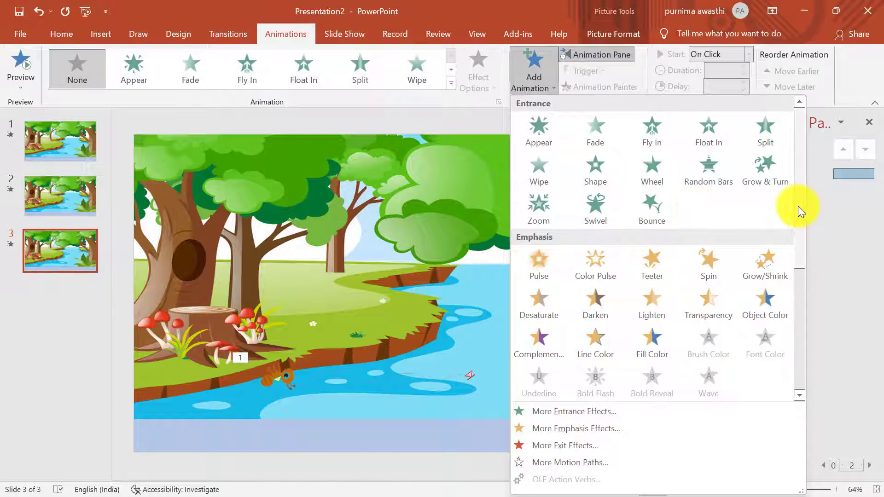
left_click_drag(798, 206, 807, 376)
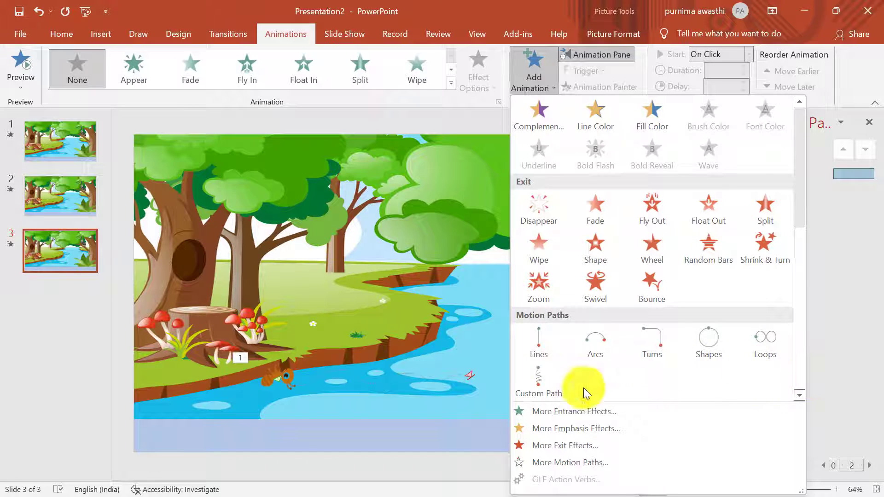
left_click(549, 390)
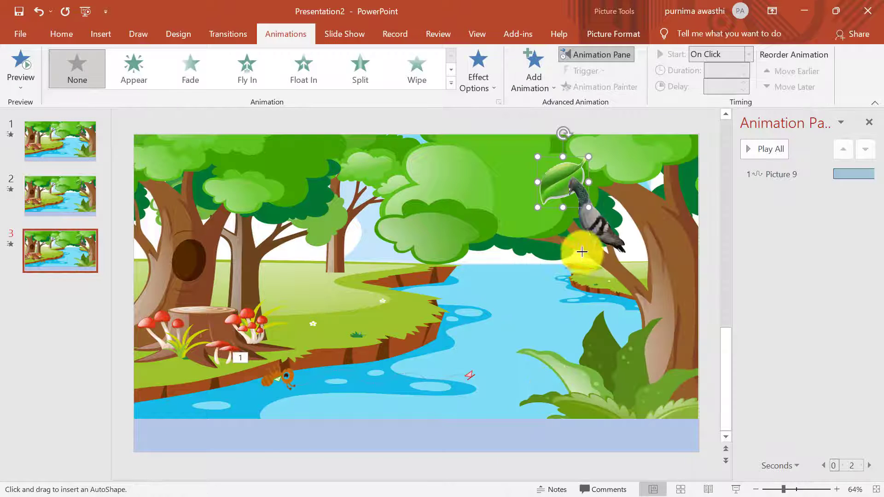
Draw the leaf's custom path down and left into the river, then open its Effect Options.
left_click_drag(553, 202, 511, 312)
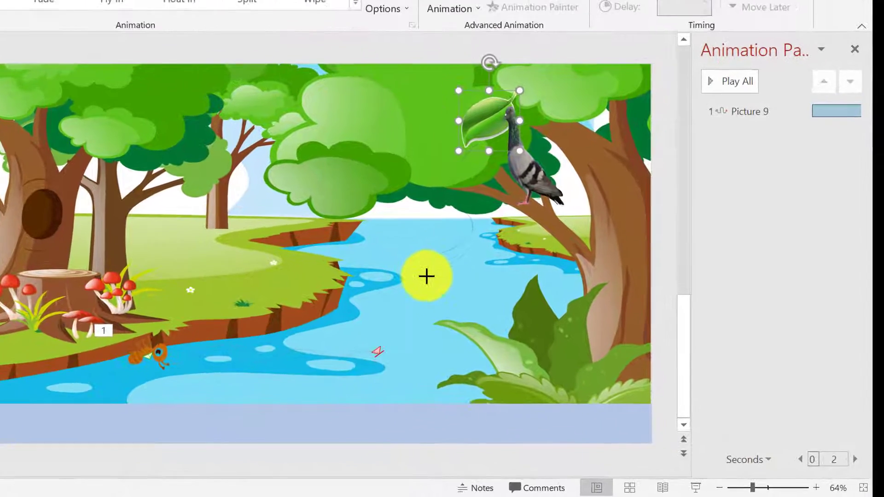
left_click_drag(426, 276, 284, 328)
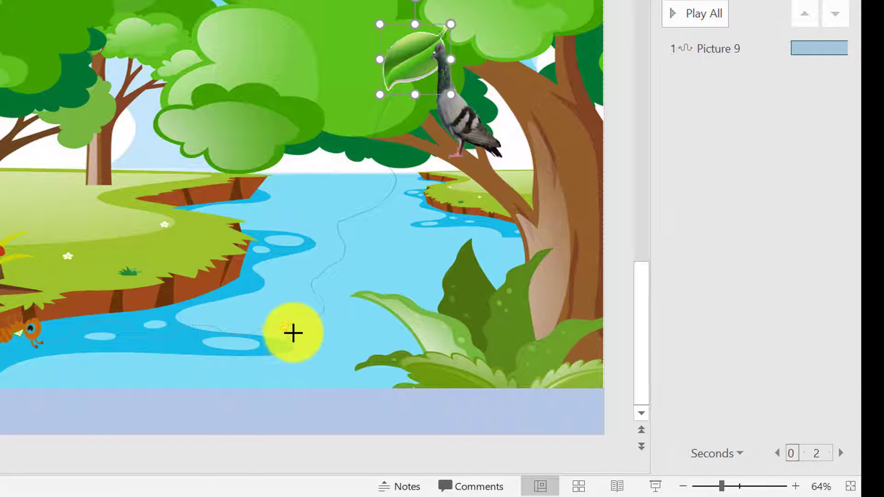
double_click(291, 326)
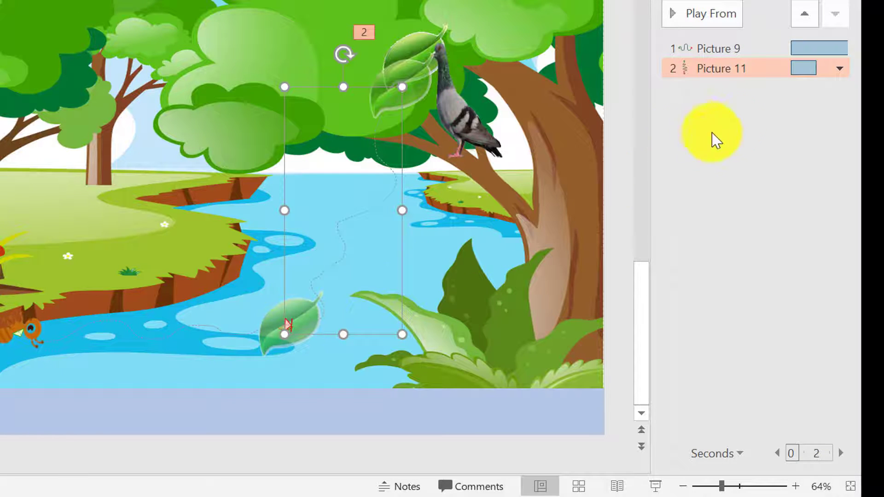
left_click(840, 69)
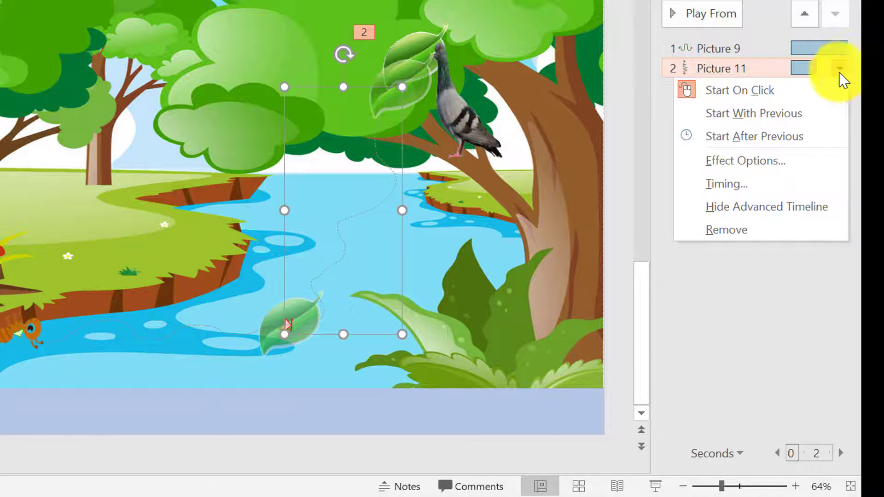
left_click(763, 171)
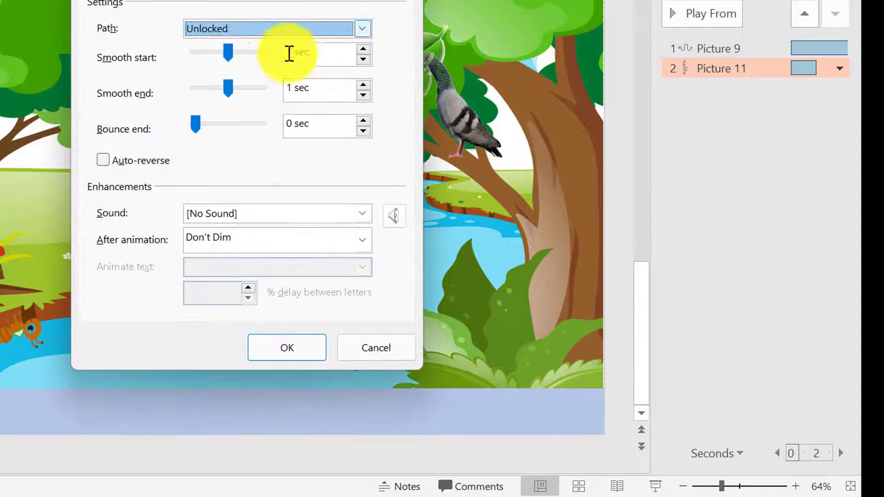
Set the leaf path's smooth start and end to 0 sec and duration to 5 seconds (Very Slow).
left_click_drag(228, 52, 184, 54)
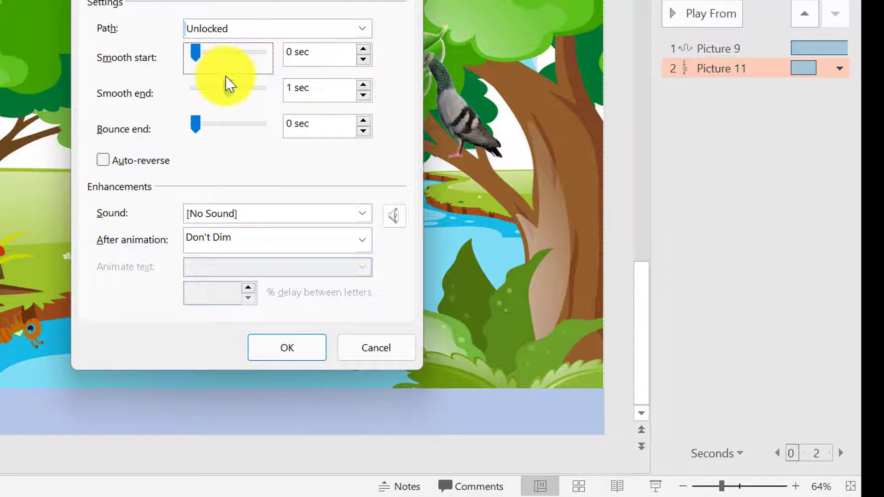
left_click_drag(230, 91, 199, 91)
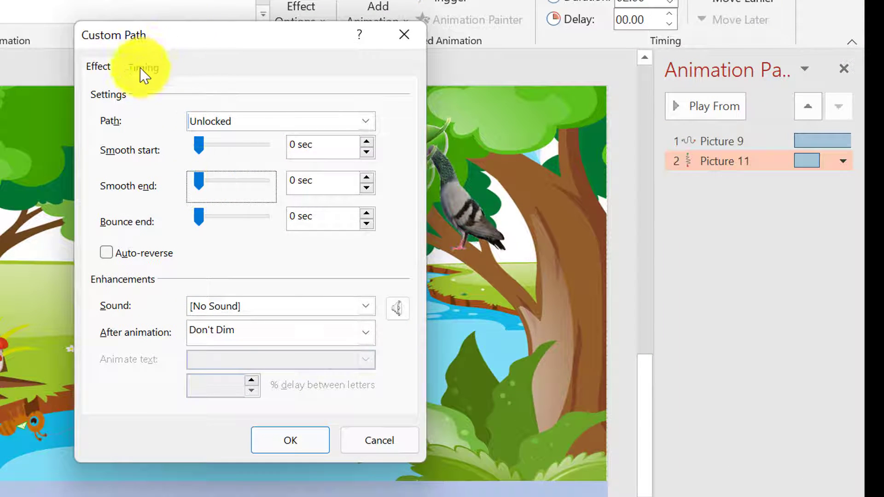
left_click(143, 69)
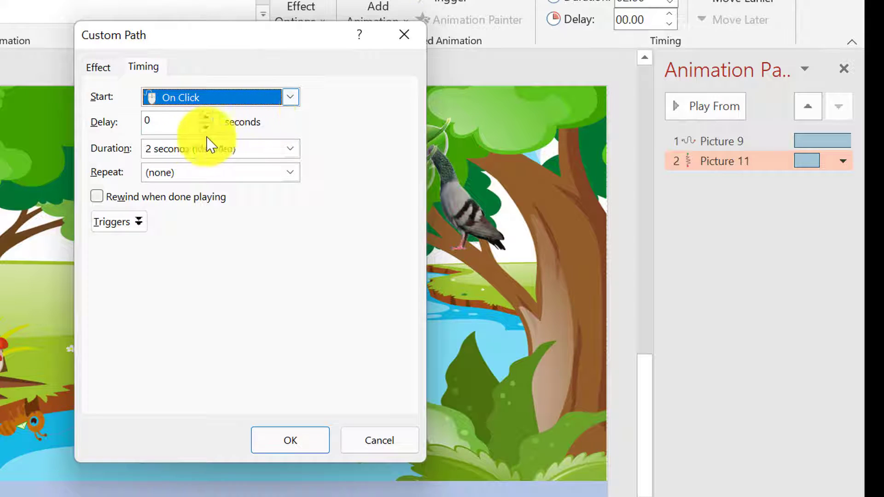
left_click(295, 150)
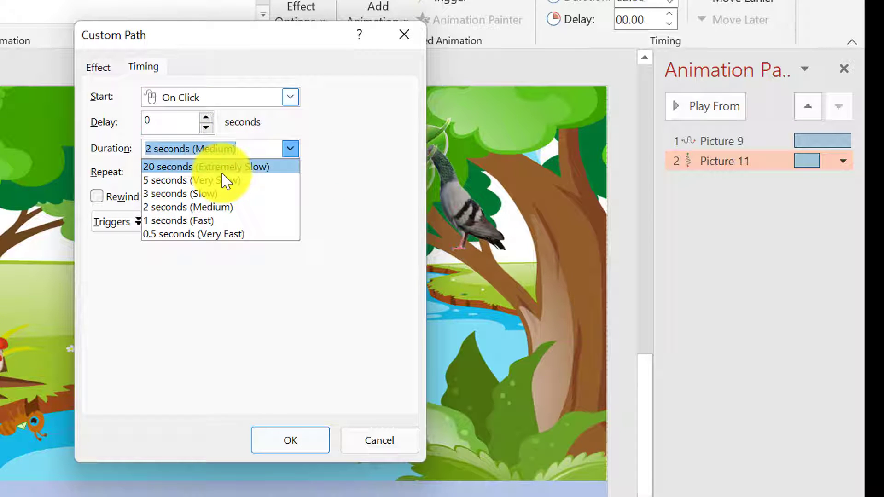
left_click(226, 180)
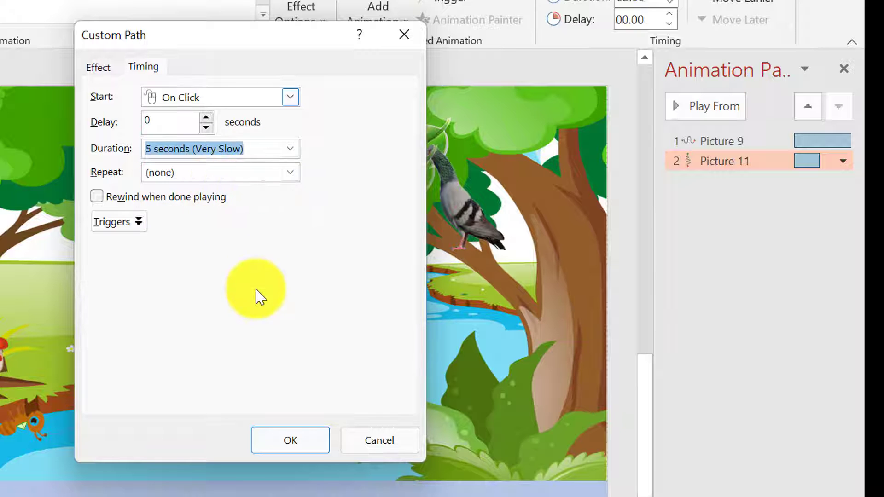
left_click(286, 441)
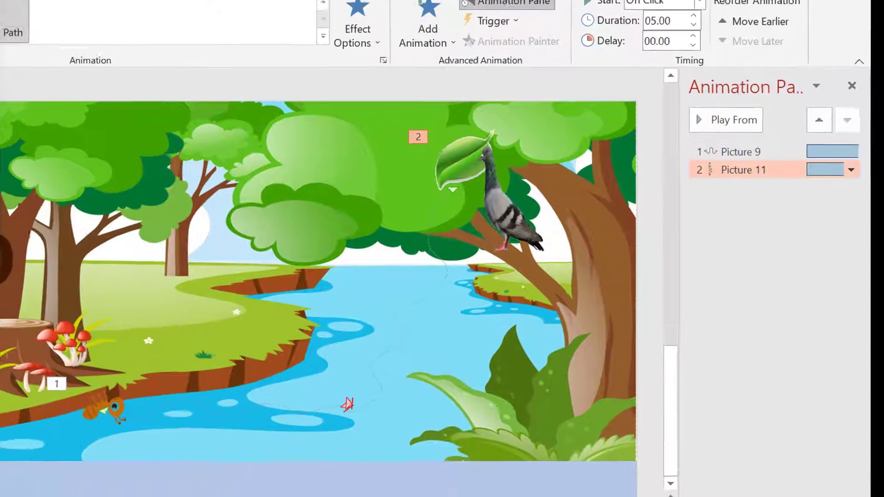
Duplicate slide 3 as slide 4, move the ant right to mid-river, and delete its wave path.
right_click(79, 260)
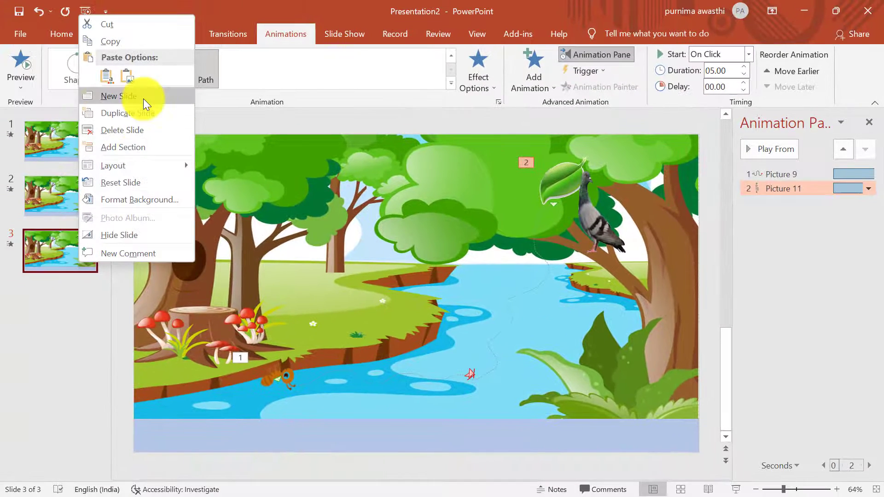
left_click(143, 112)
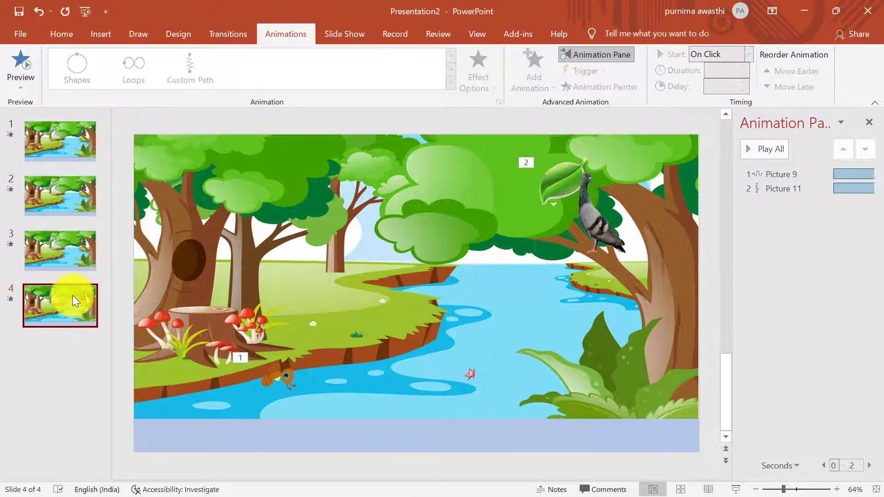
left_click(288, 377)
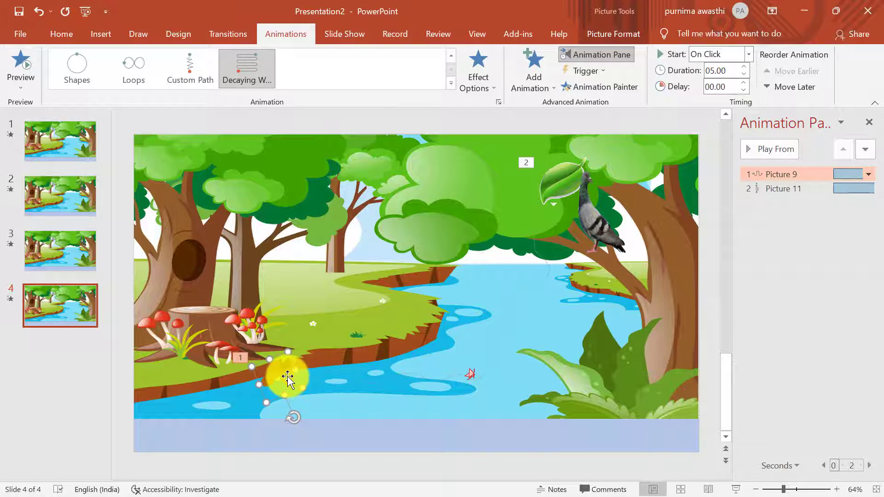
left_click_drag(287, 376, 474, 373)
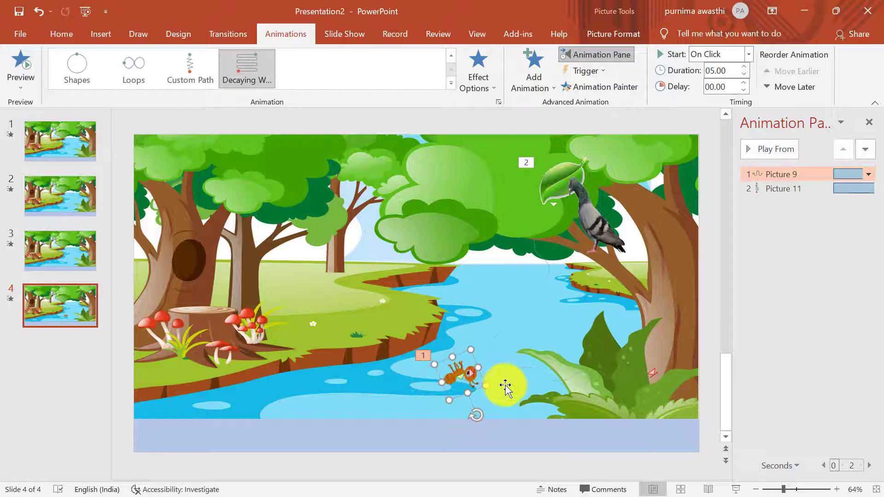
left_click(514, 370)
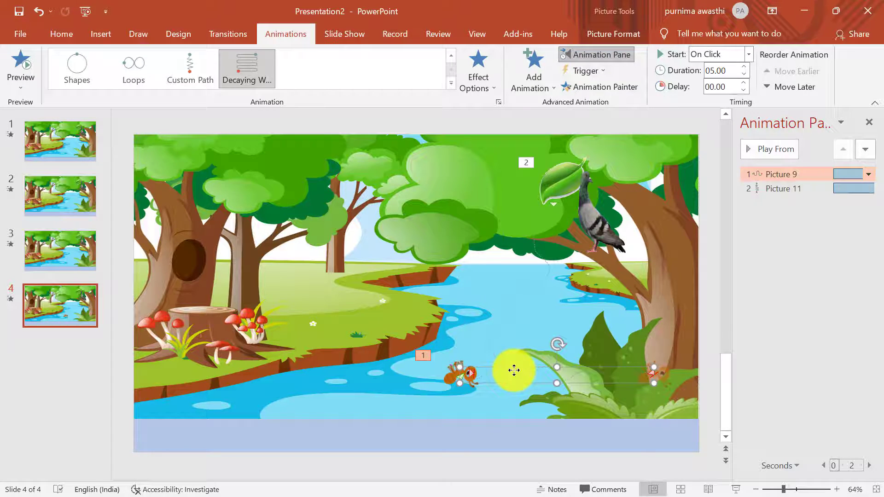
key("Delete")
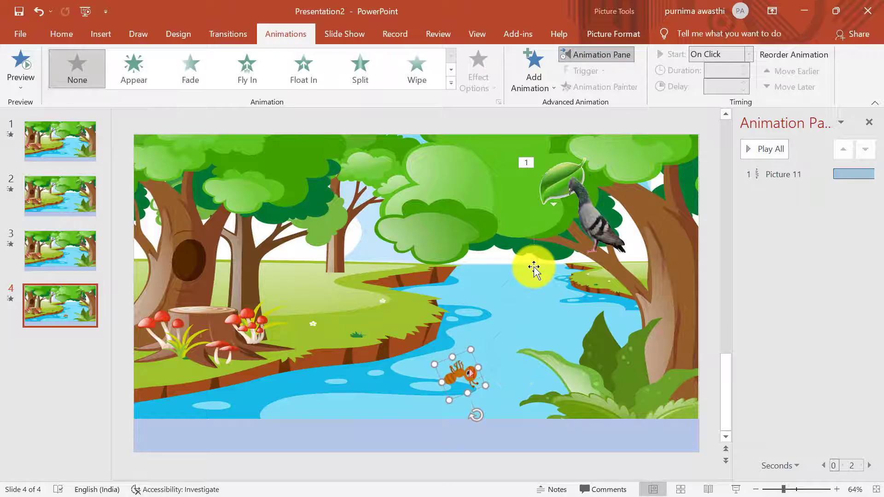
Move the leaf under the ant, delete its falling path, and rotate it to lie beneath the ant.
mouse_move(560, 179)
left_mouse_down()
mouse_move(481, 361)
mouse_move(469, 363)
left_mouse_up()
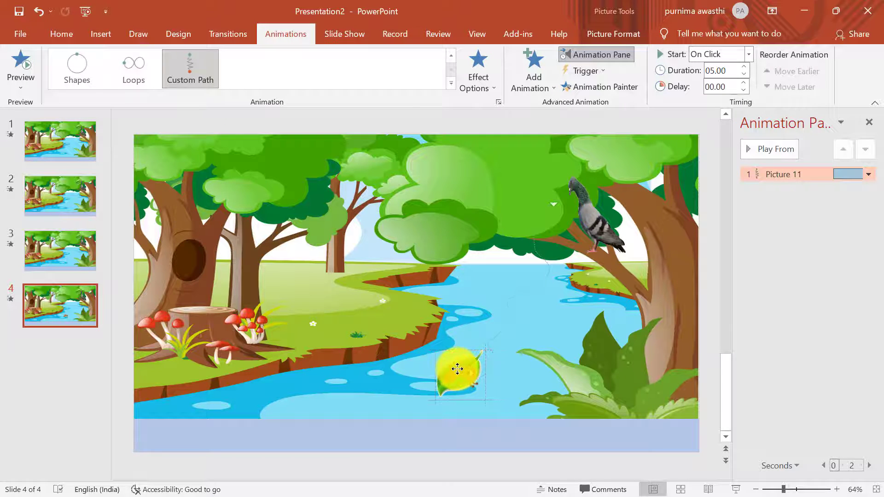
scroll(457, 370, "down", 1)
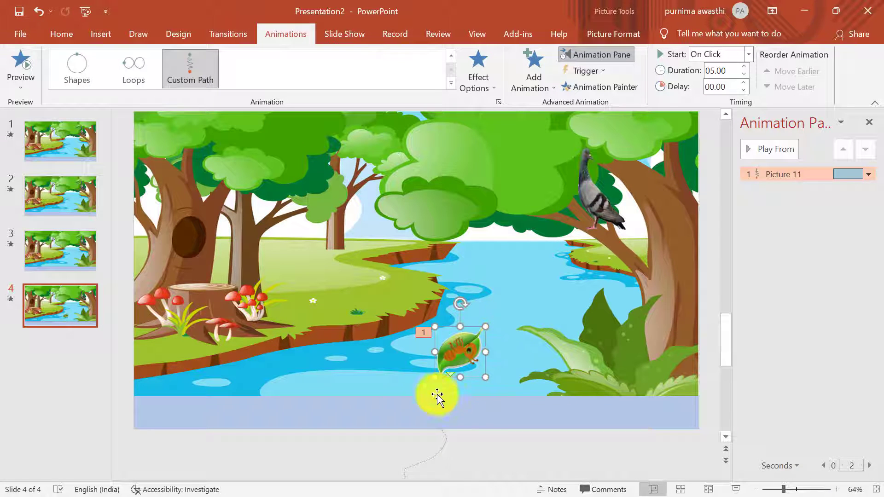
left_click(432, 402)
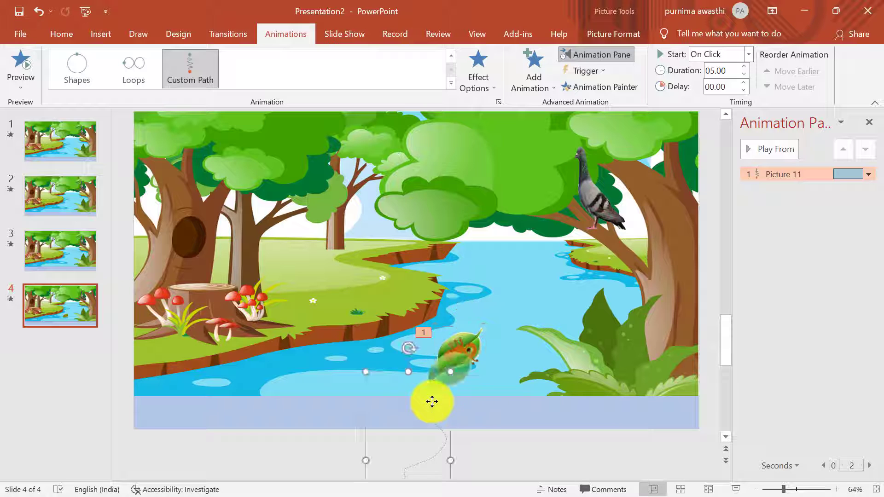
key("Delete")
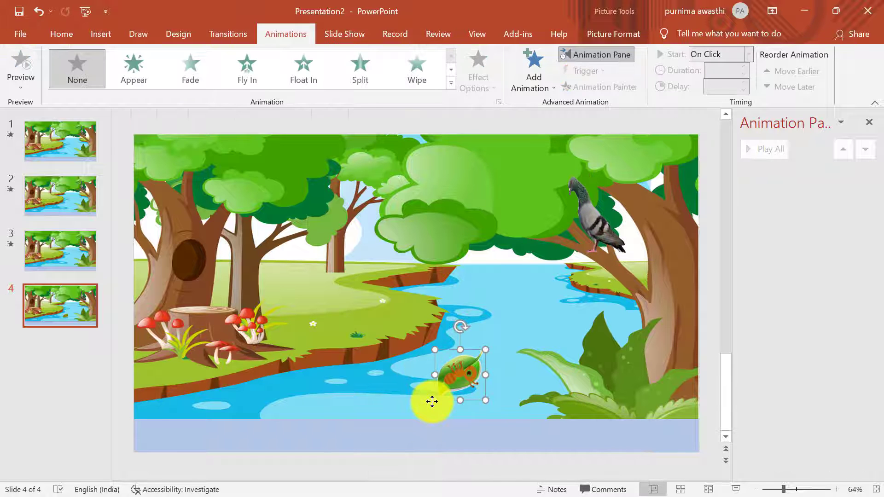
left_click_drag(431, 402, 449, 370)
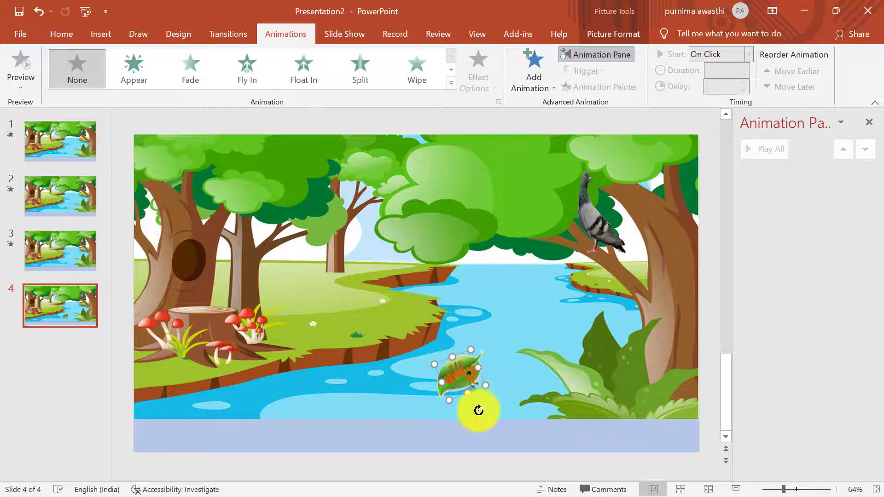
mouse_move(478, 413)
left_mouse_down()
mouse_move(460, 362)
mouse_move(460, 375)
left_mouse_up()
key("Escape")
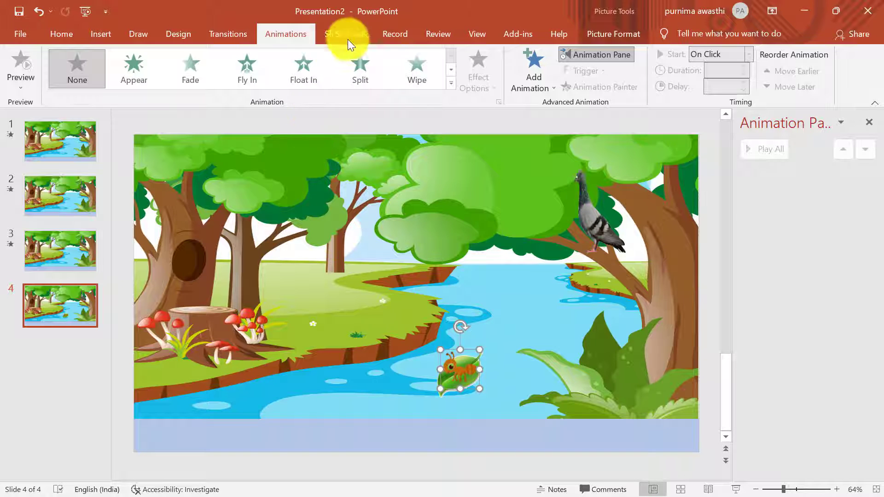
left_click(526, 76)
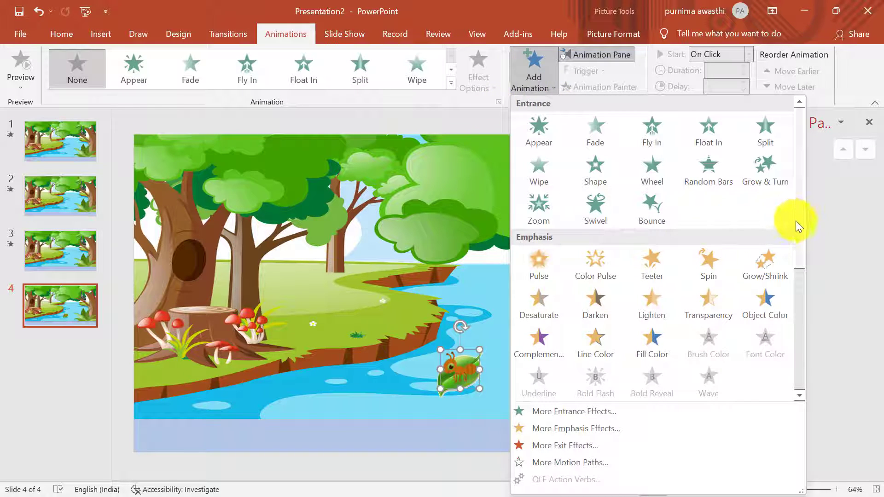
left_click_drag(795, 220, 808, 361)
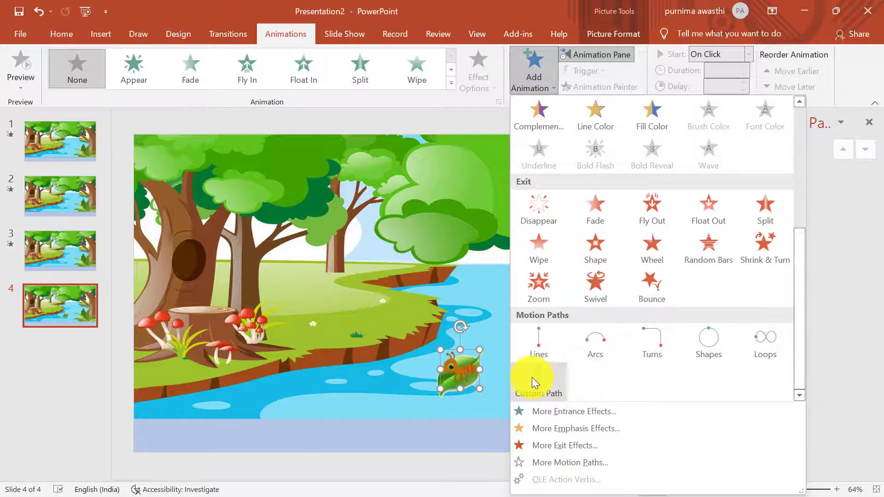
left_click(532, 378)
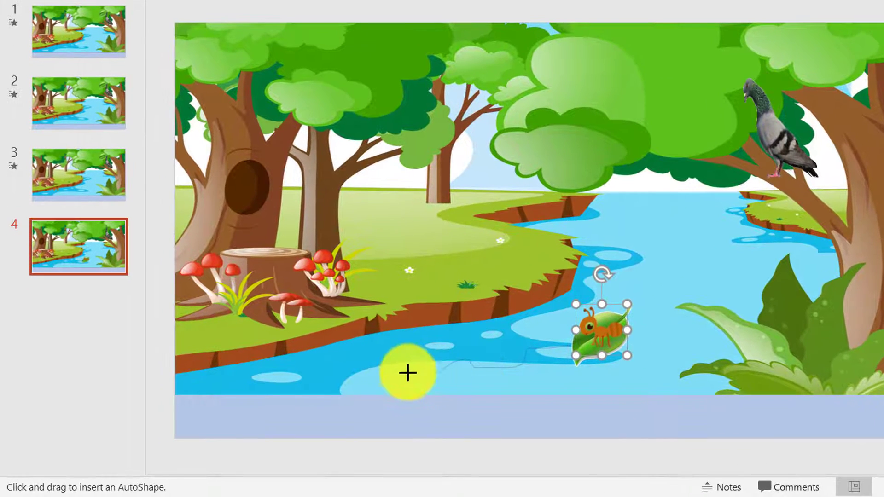
left_click_drag(407, 373, 294, 348)
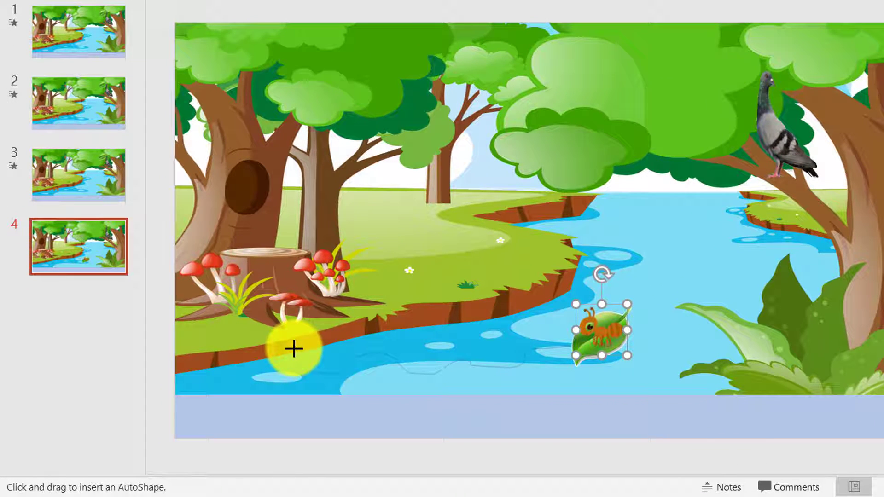
left_click_drag(294, 349, 294, 347)
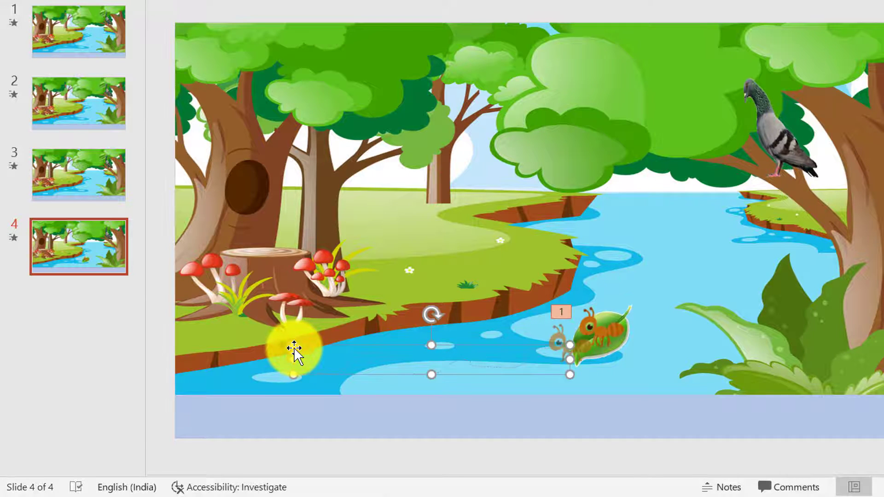
left_click(609, 339)
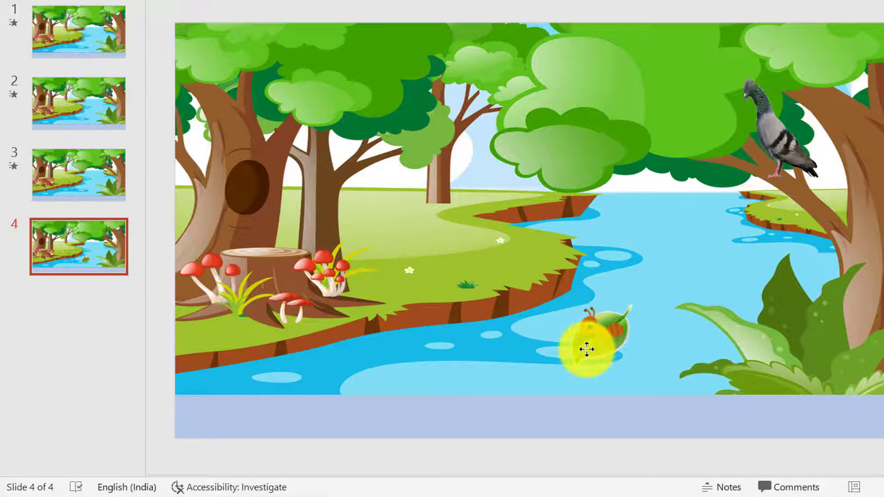
left_click(577, 352)
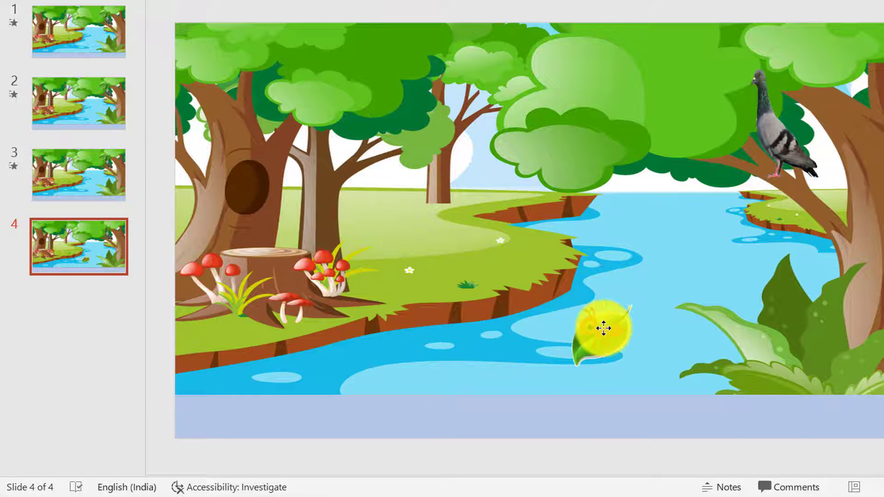
left_click(609, 335)
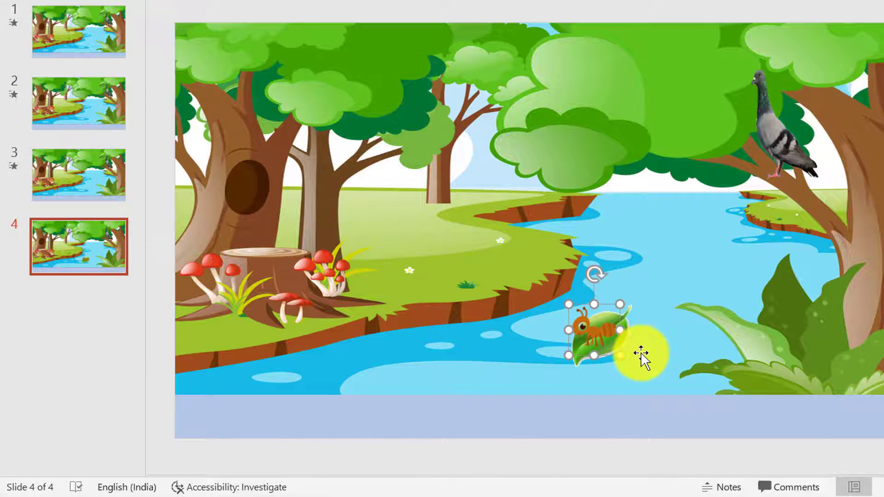
left_click(626, 319, "shift")
Group the ant and leaf, then draw a custom path for the group leftward across the river.
right_click(625, 319)
mouse_move(670, 122)
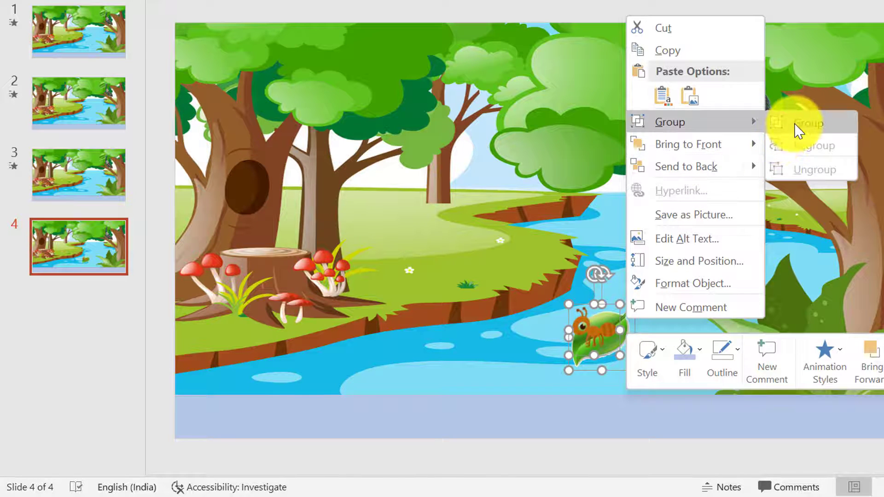
left_click(794, 124)
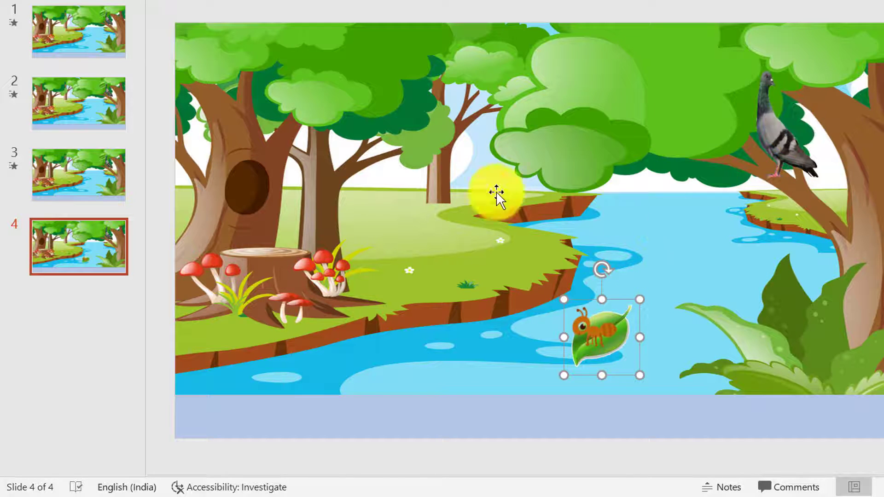
left_click(534, 73)
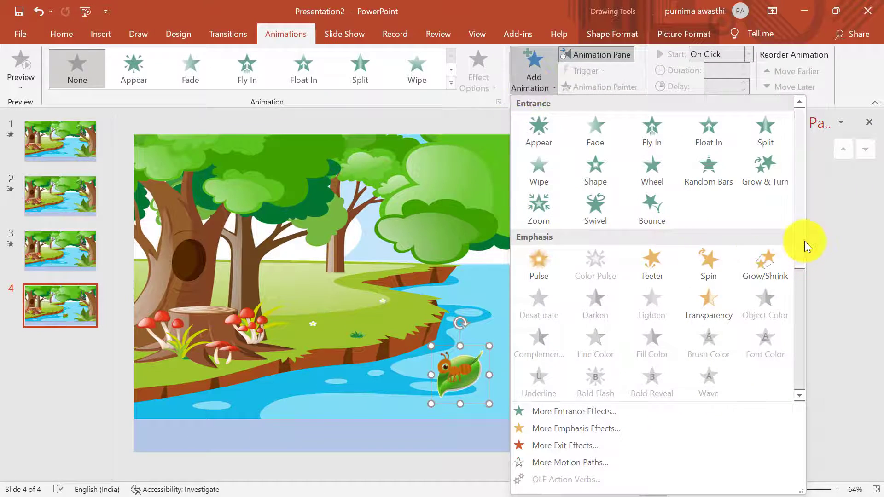
left_click_drag(804, 241, 812, 396)
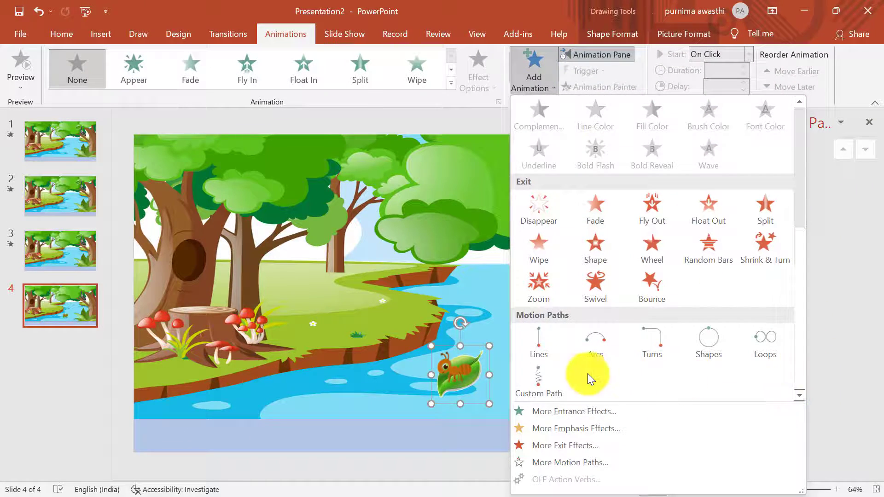
left_click(528, 382)
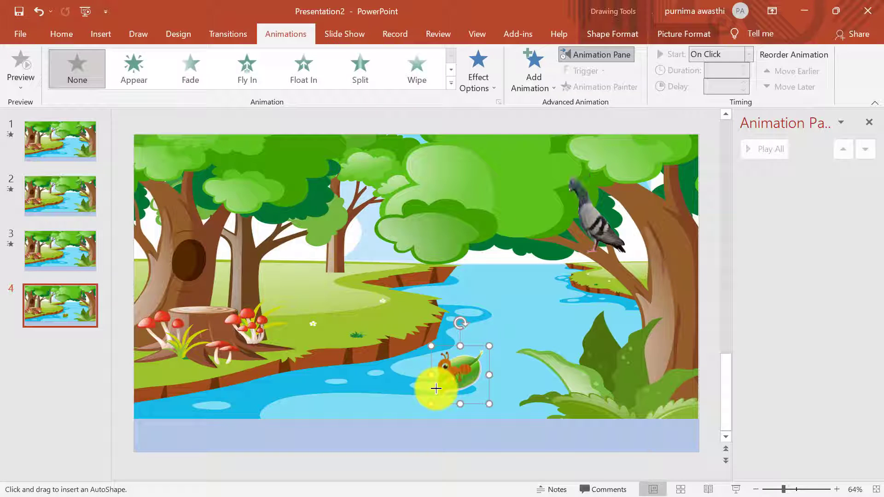
mouse_move(436, 389)
left_mouse_down()
mouse_move(305, 406)
mouse_move(216, 386)
left_mouse_up()
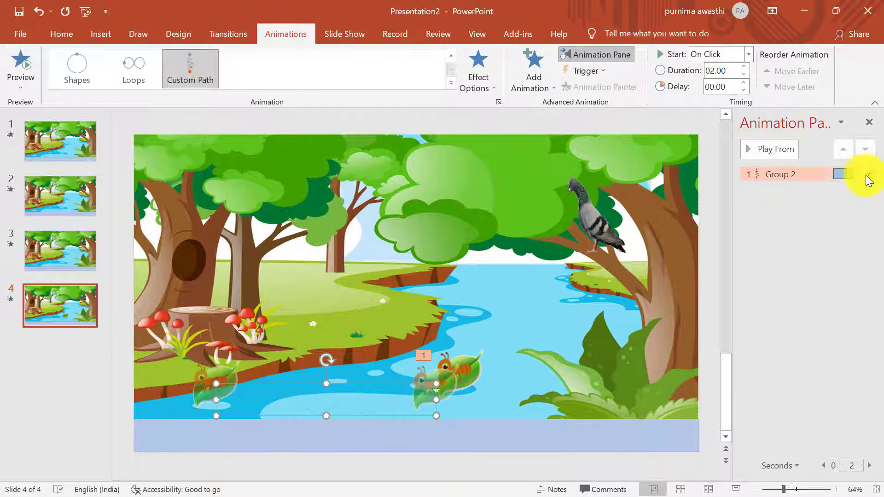
Set the group's path to 0 sec smooth start and end, On Click, and 5 seconds (Very Slow).
left_click(867, 175)
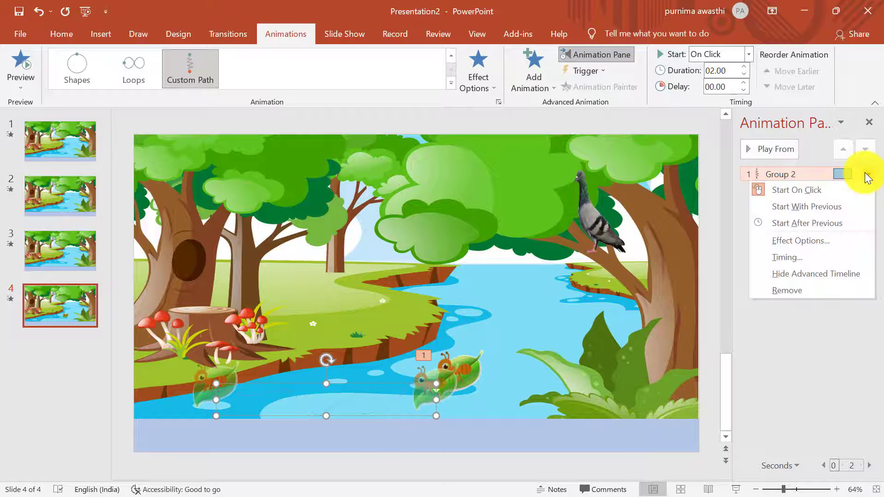
left_click(810, 241)
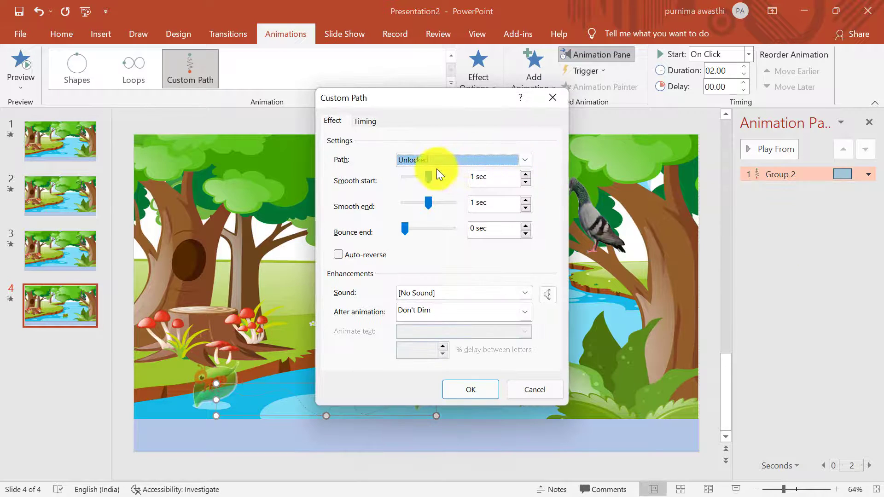
left_click_drag(429, 175, 402, 173)
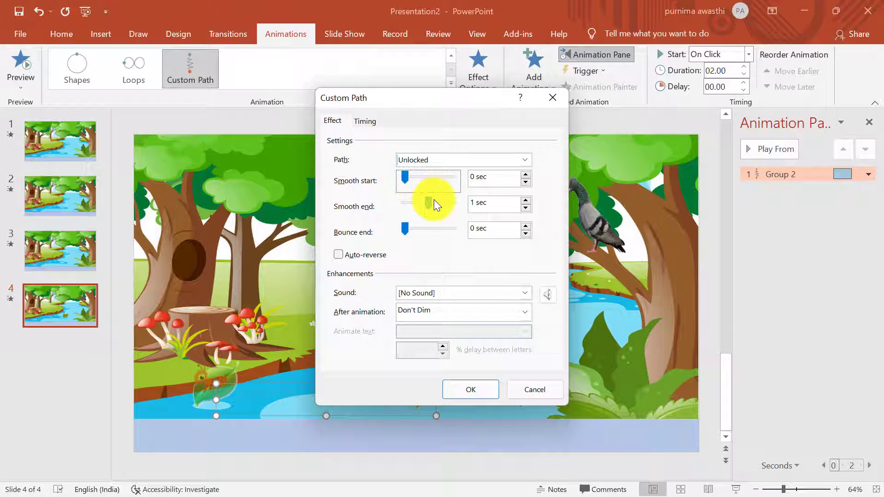
left_click_drag(432, 201, 401, 200)
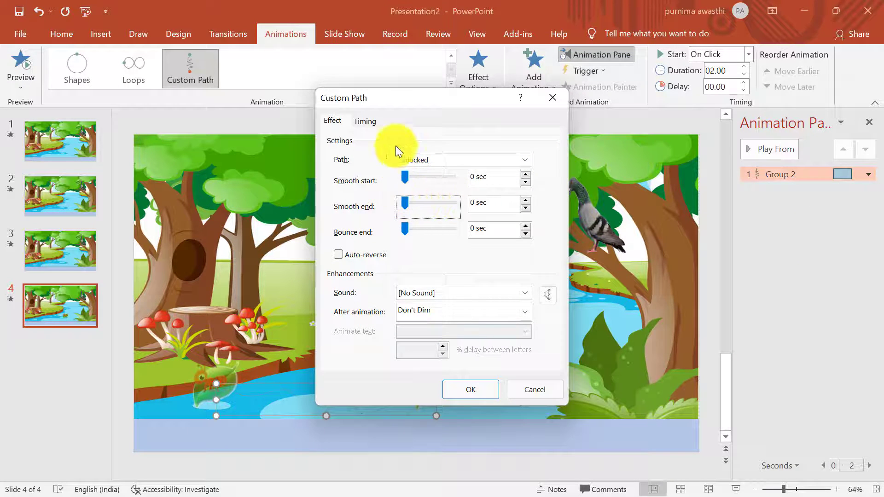
left_click(364, 120)
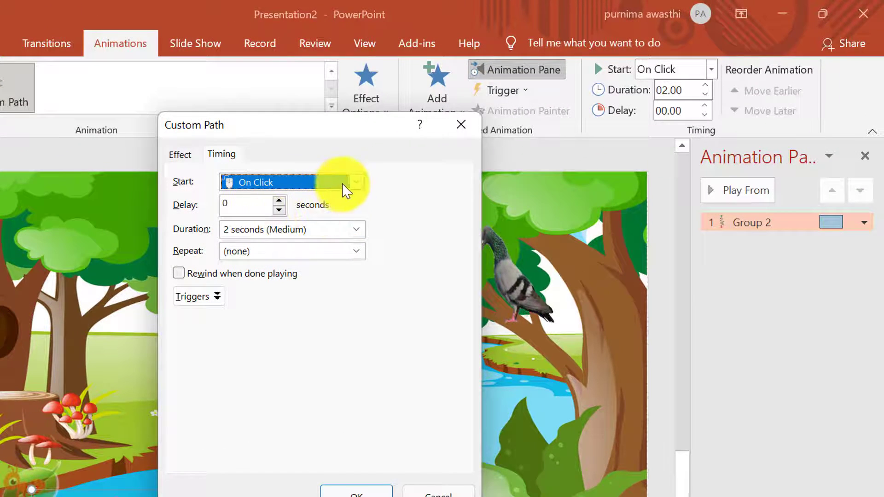
left_click(359, 184)
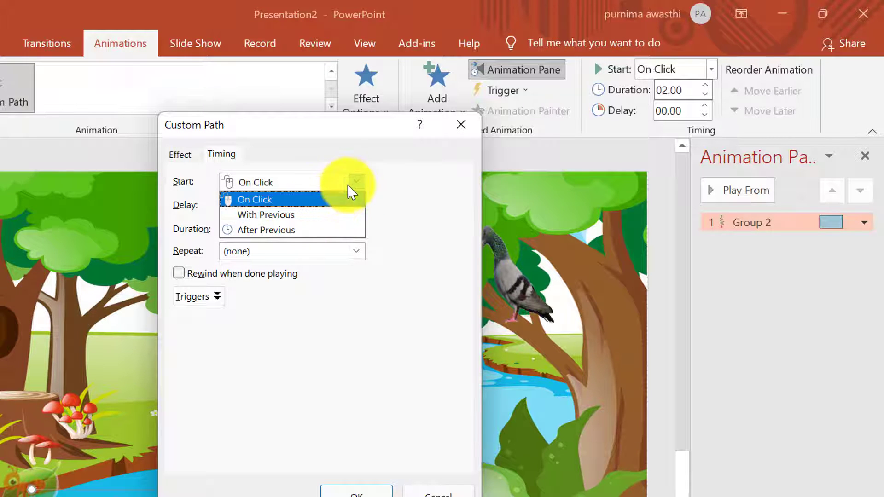
left_click(356, 182)
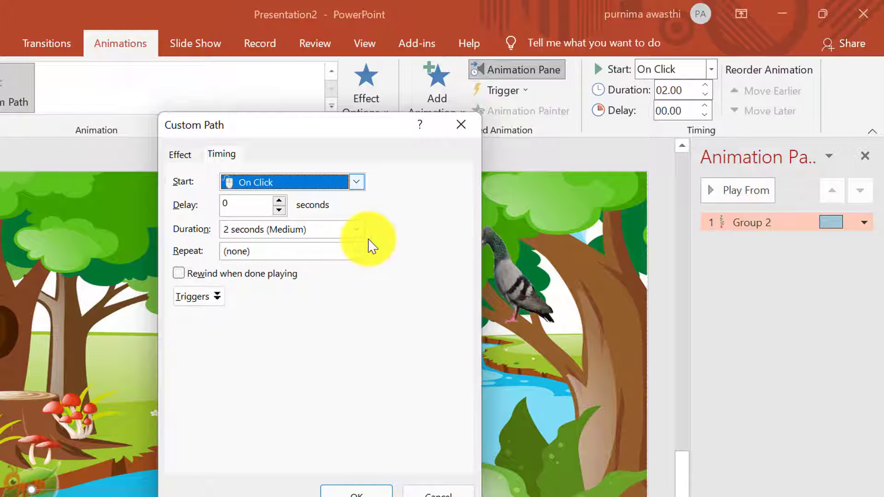
left_click(357, 229)
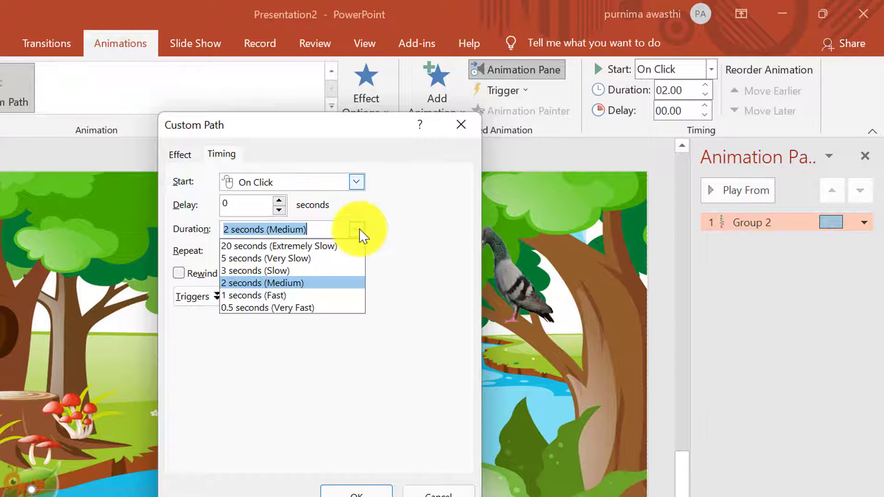
left_click(281, 259)
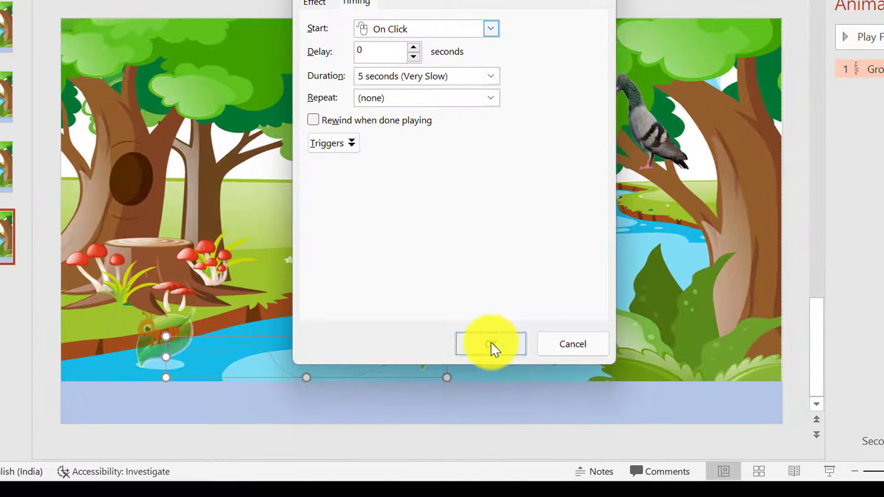
left_click(491, 347)
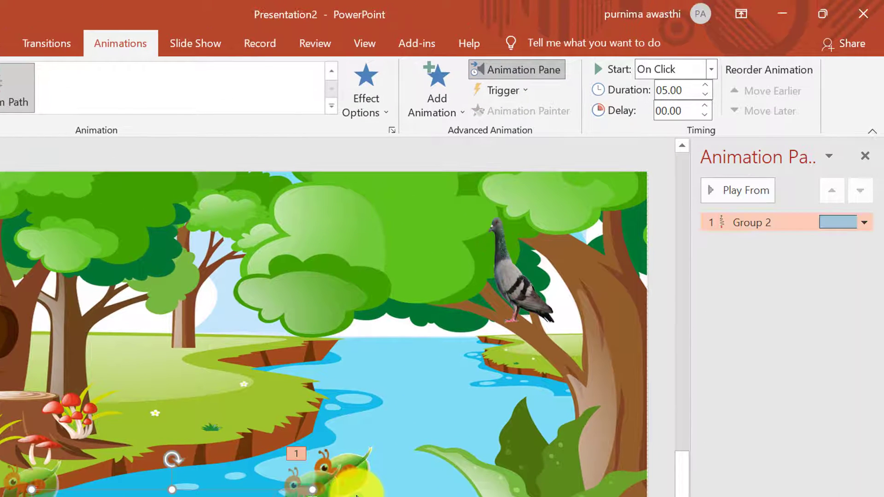
Select the ant-on-leaf group and drag it slightly higher on the river.
left_click(261, 495)
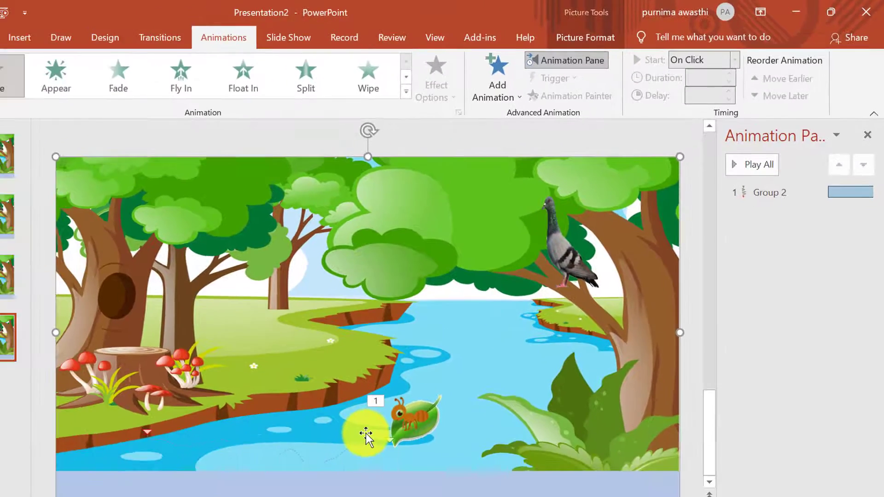
left_click(414, 392)
left_click_drag(414, 392, 427, 392)
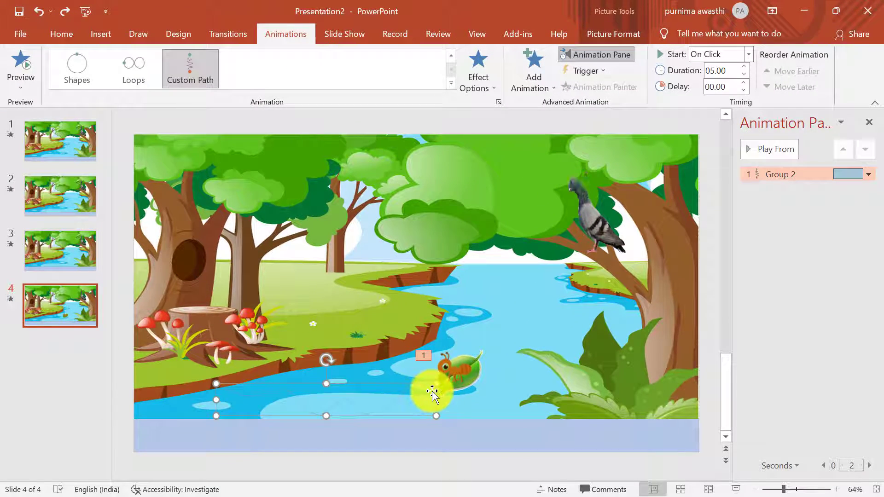
left_click(432, 392)
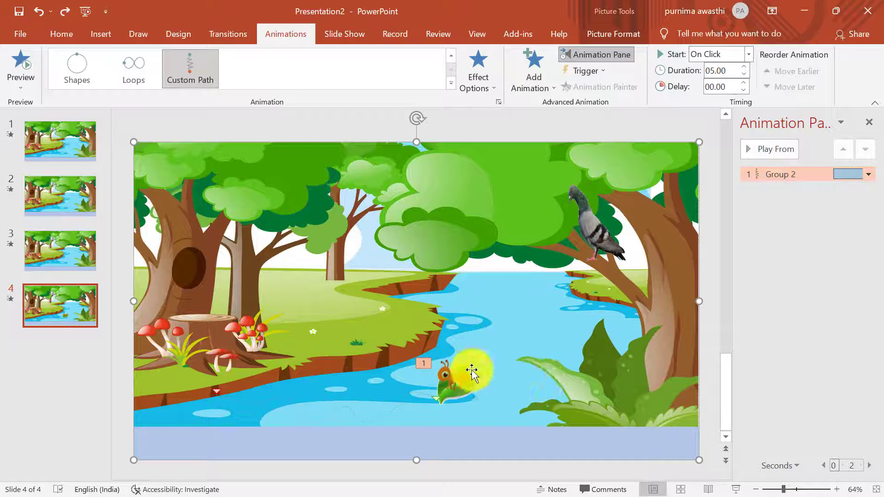
left_click(471, 370)
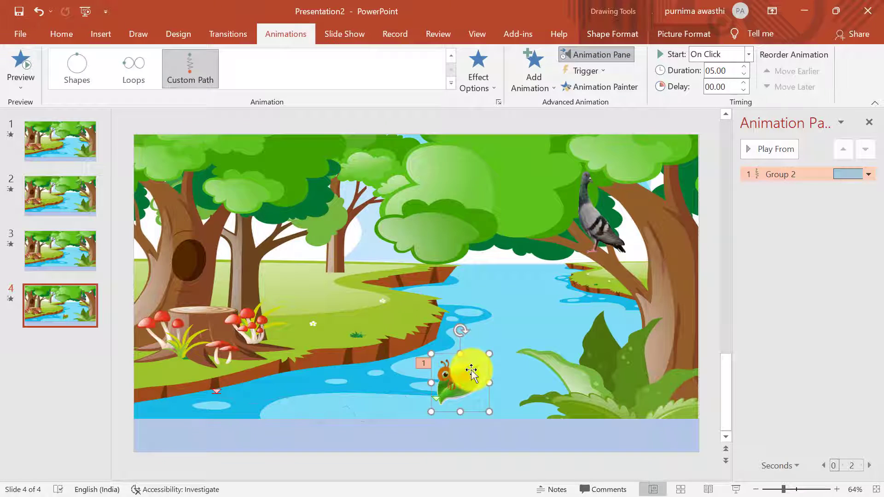
left_click_drag(471, 370, 472, 360)
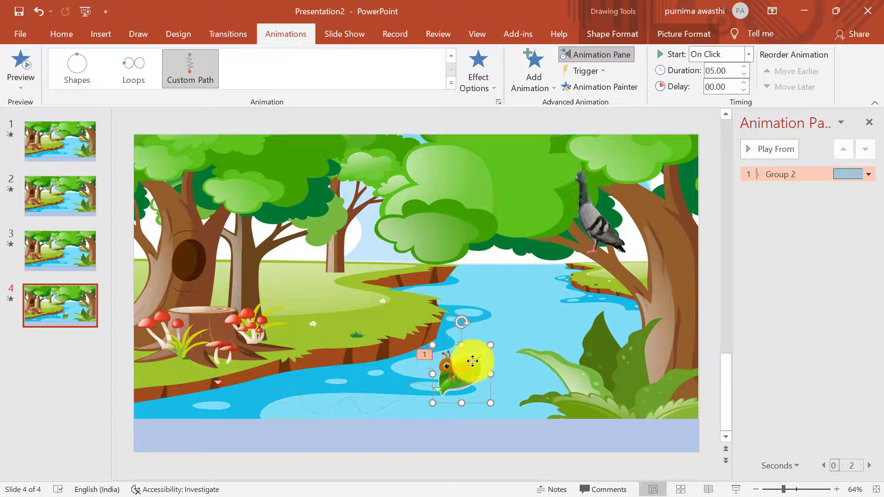
Undo the group's move with Ctrl+Z, then inspect its motion path and the background.
key("ctrl+z")
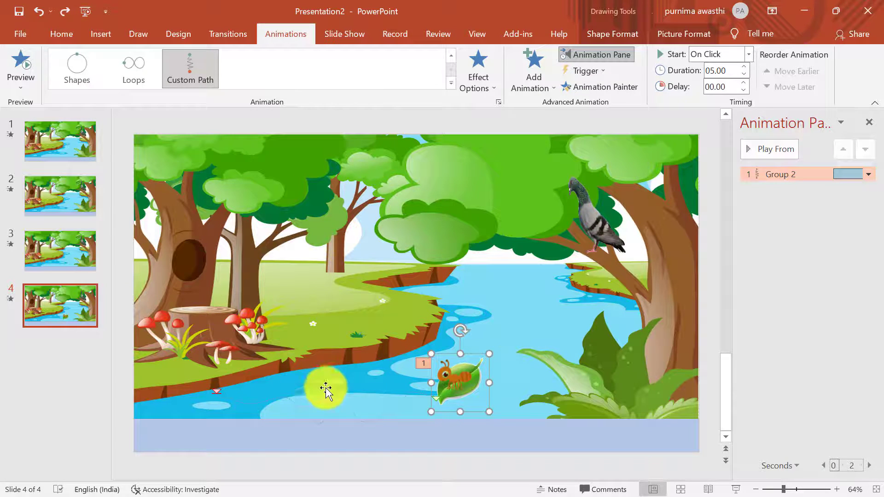
left_click(309, 419)
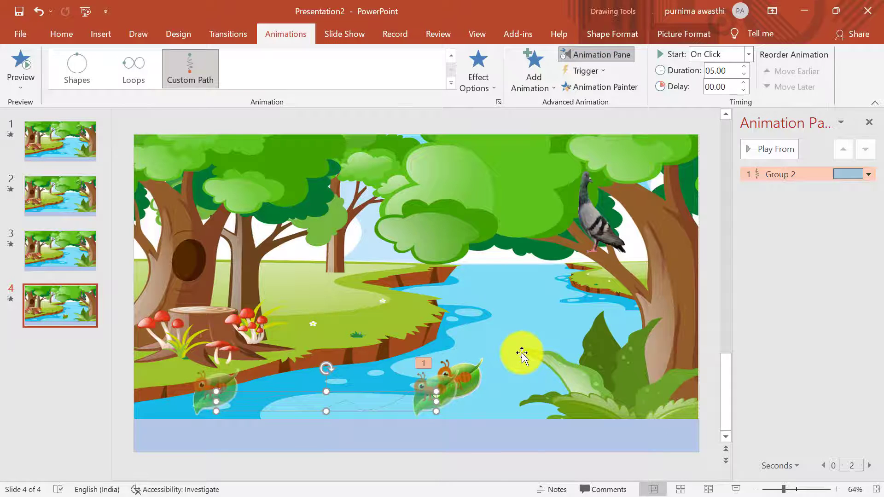
left_click(521, 353)
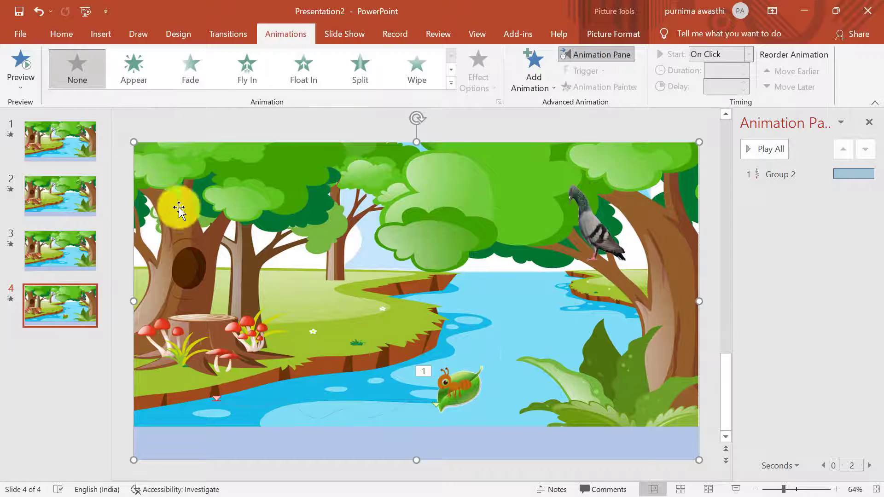
Run the slide show from the first slide and exit back to editing.
left_click(87, 8)
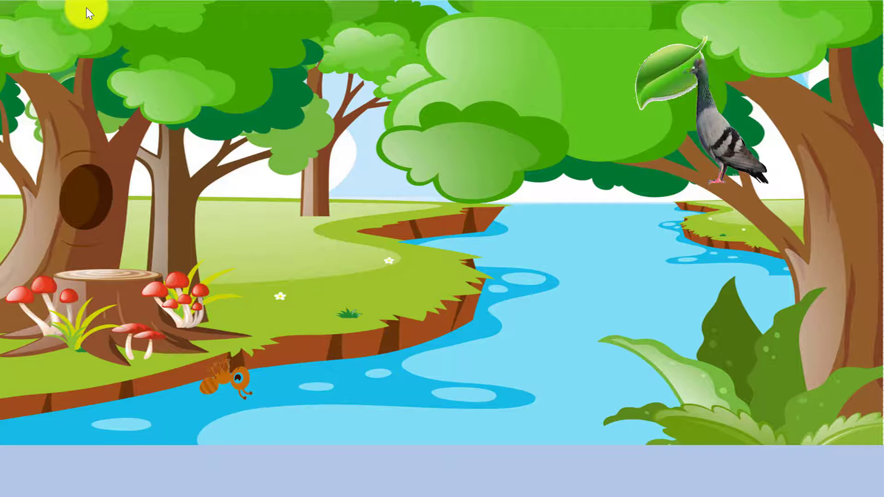
key("Escape")
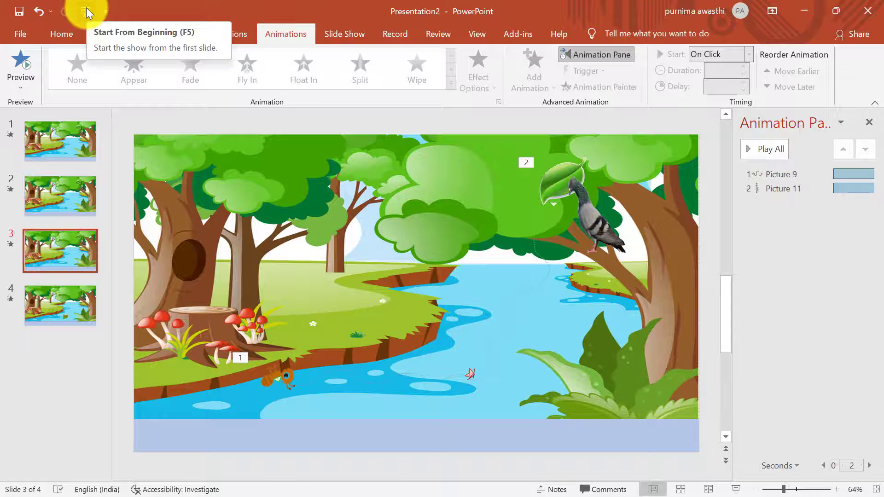
Review slides 1–3 through the thumbnails, ending on slide 3.
left_click(57, 182)
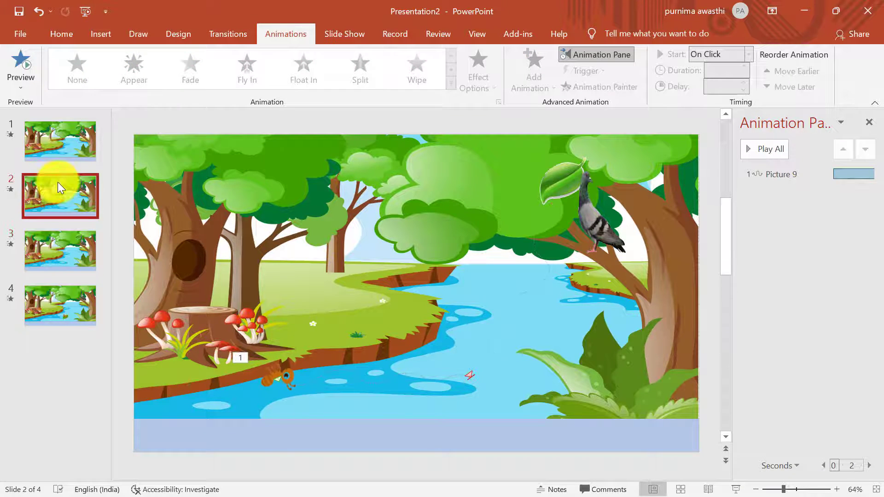
left_click(69, 243)
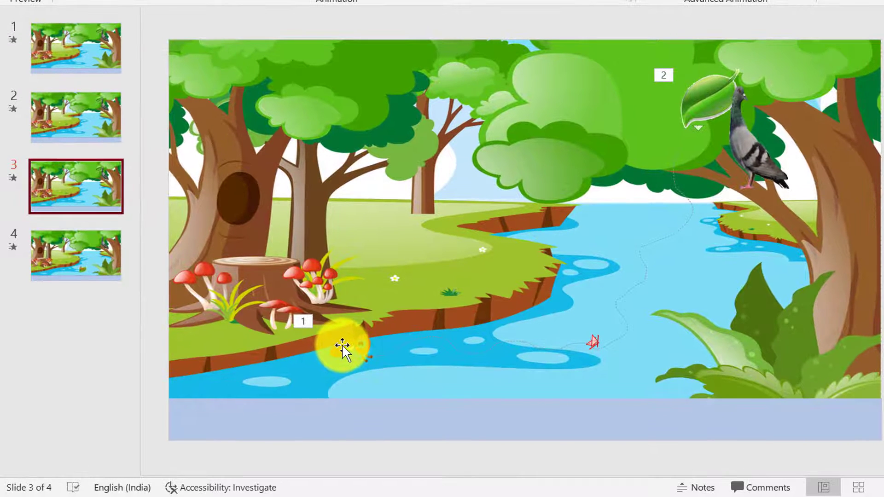
left_click(81, 201)
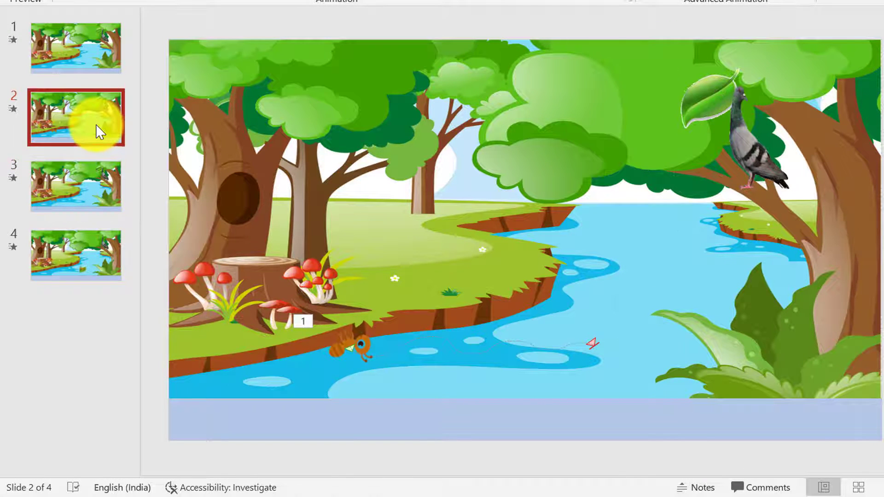
left_click(75, 33)
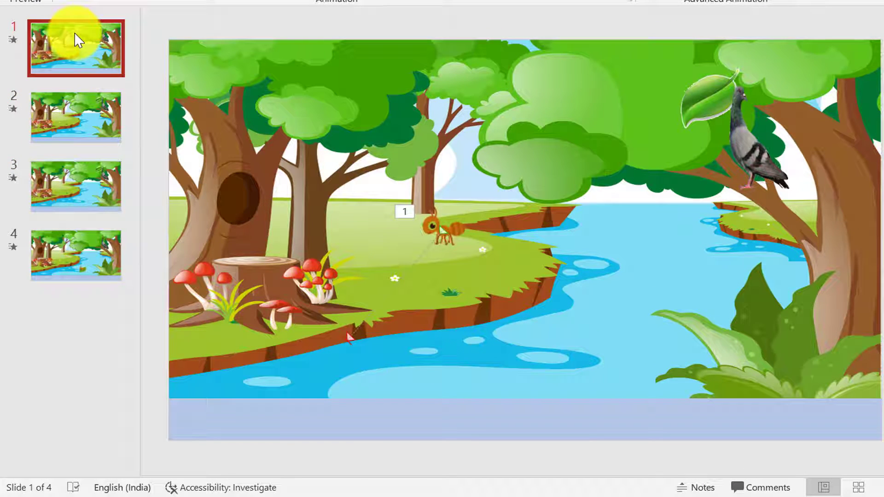
left_click(92, 116)
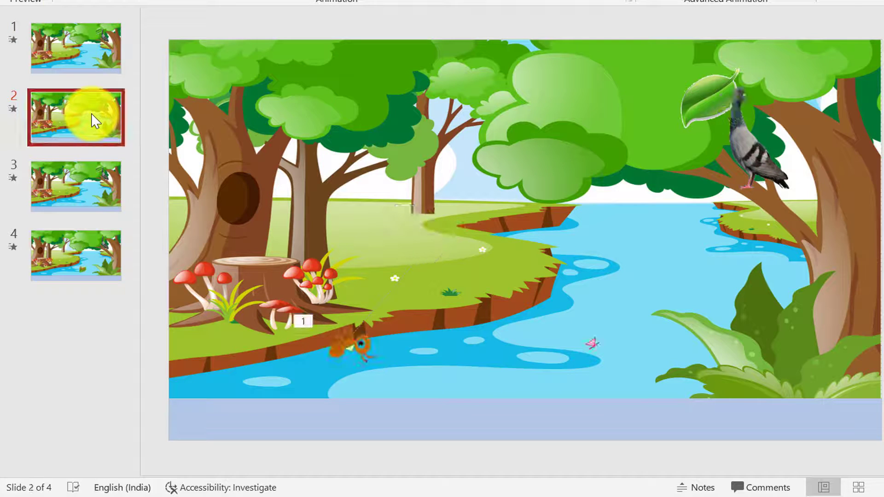
left_click(95, 184)
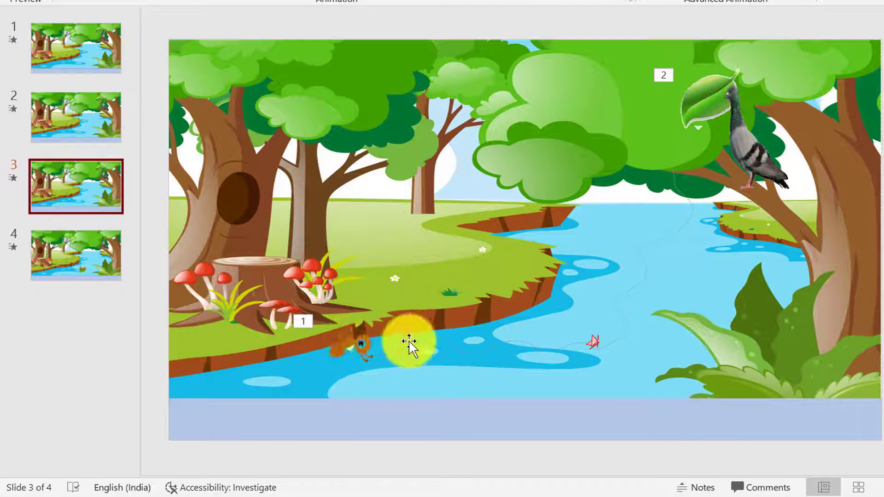
Remove the ant's motion path animation on slide 3, leaving only the leaf's path.
left_click(408, 343)
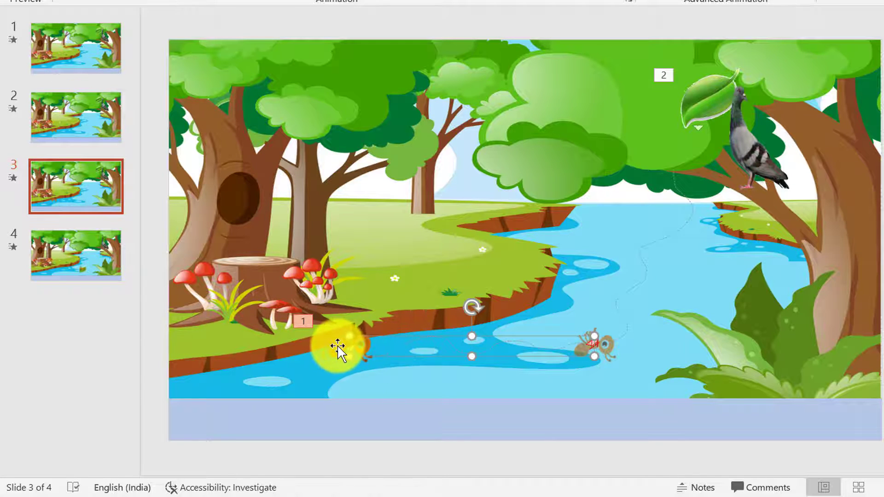
left_click(658, 345)
key("ctrl+z")
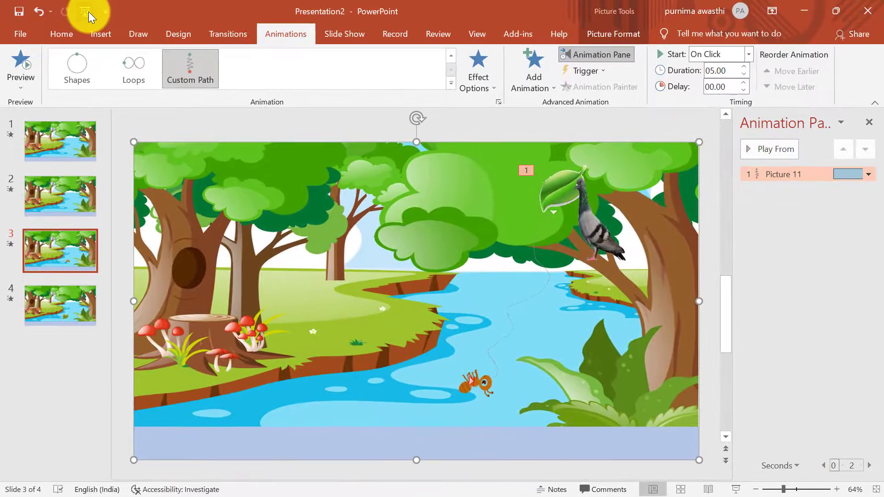
Run the slide show from the beginning until the leaf lands beside the ant, then exit.
left_click(89, 12)
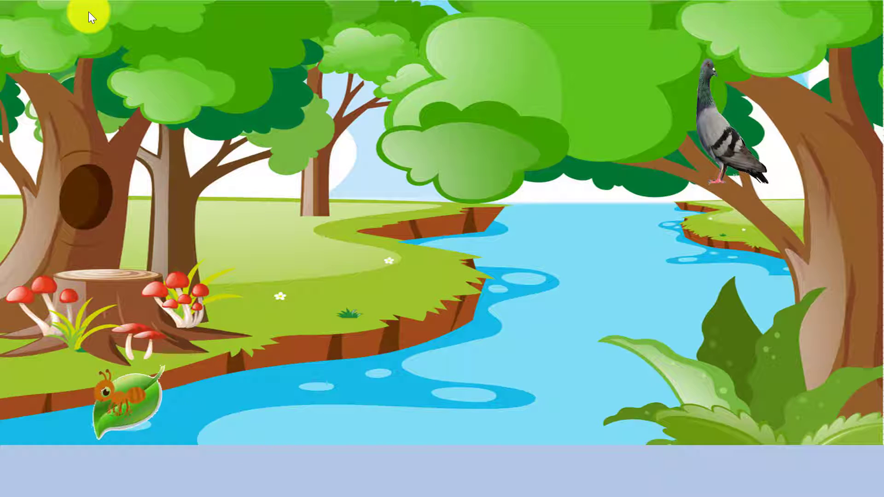
key("Escape")
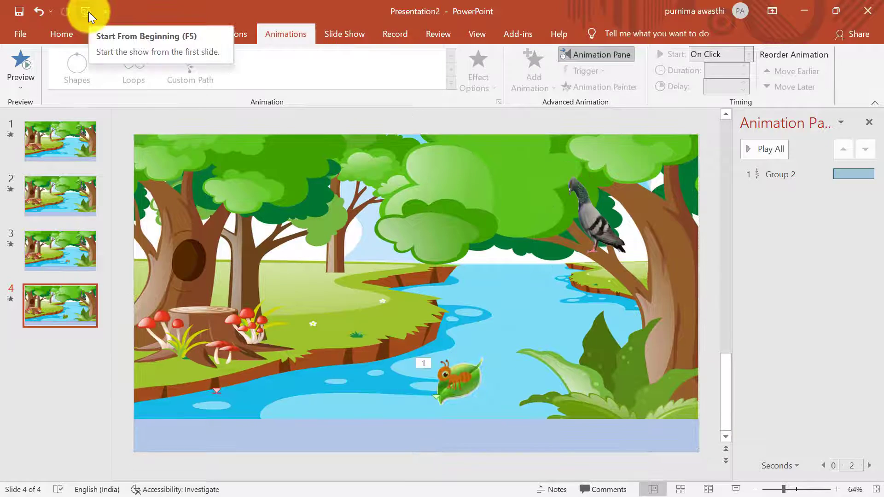
On slide 1, insert the Hindi ant-and-pigeon story audio file from the Music folder using Audio on My PC.
left_click(63, 137)
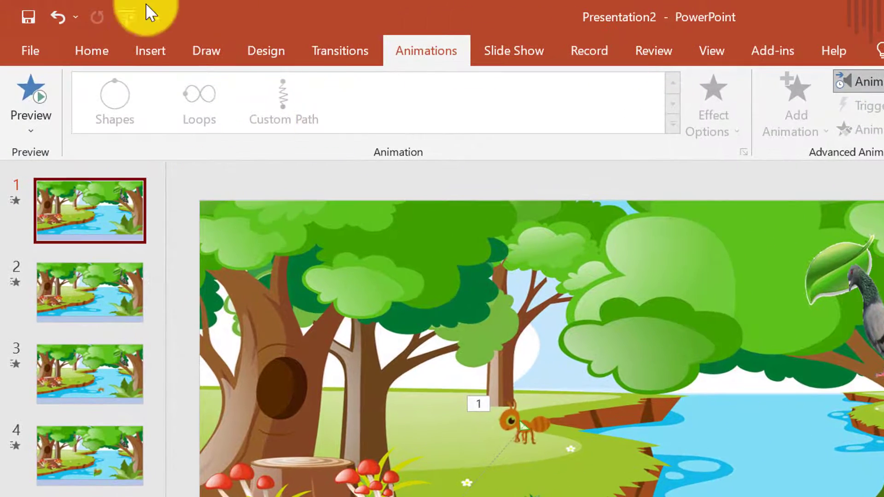
left_click(146, 51)
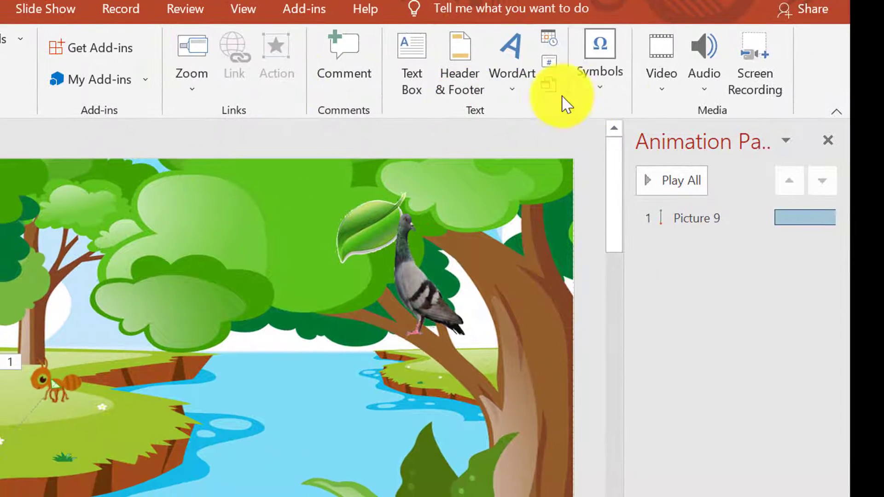
left_click(703, 76)
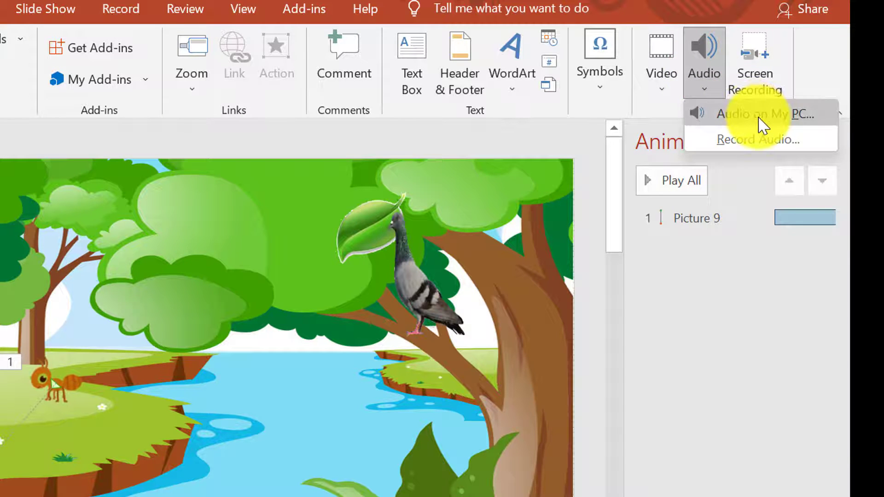
left_click(759, 117)
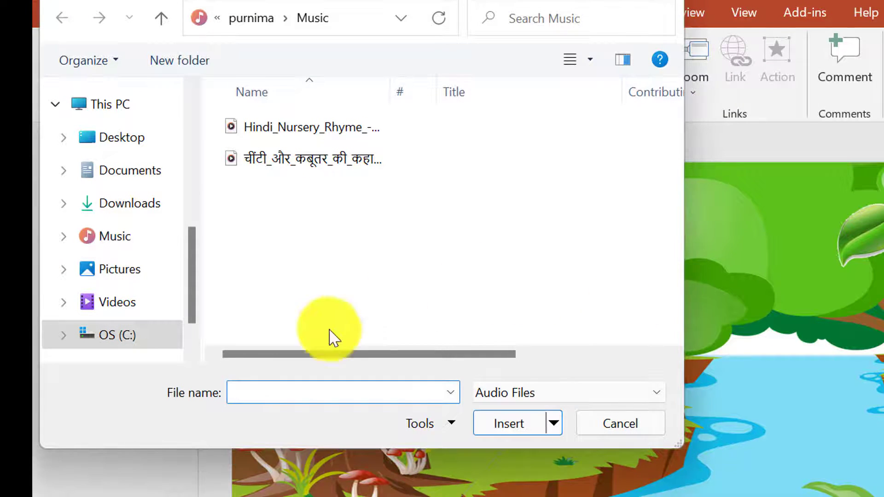
left_click(290, 355)
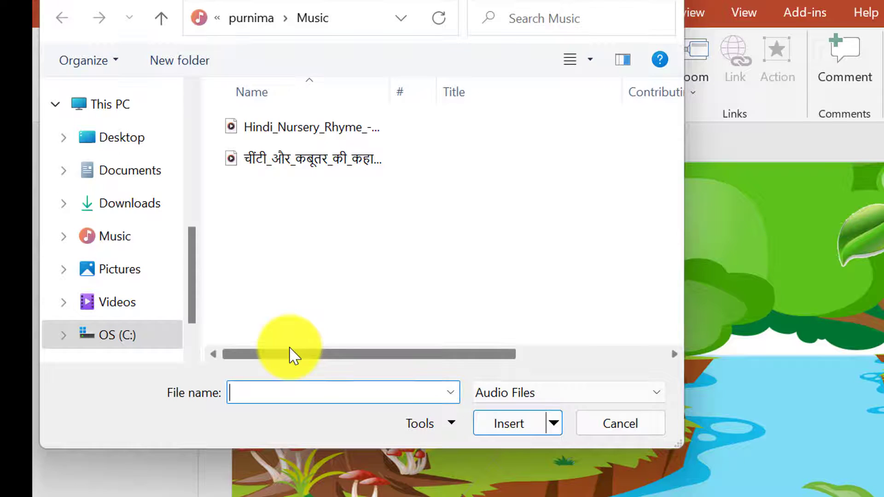
left_click(282, 162)
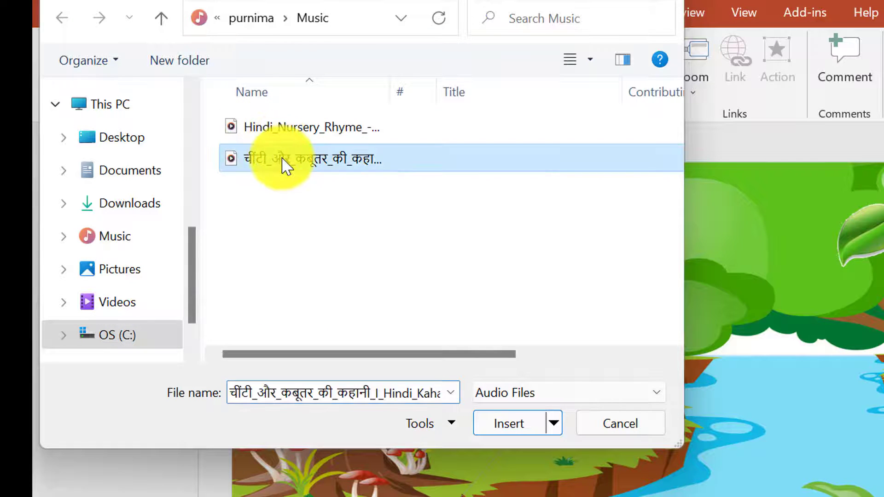
left_click(505, 426)
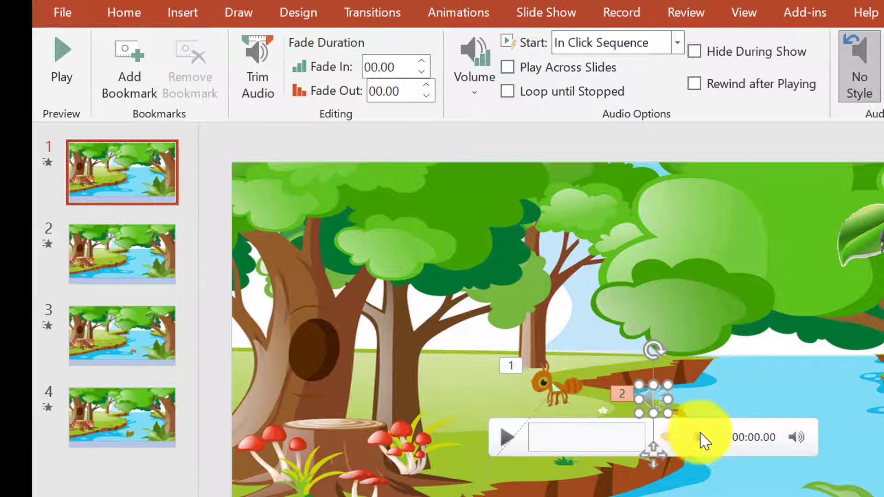
Preview the narration and move its sound icon to slide 1's top-right corner.
left_click(713, 436)
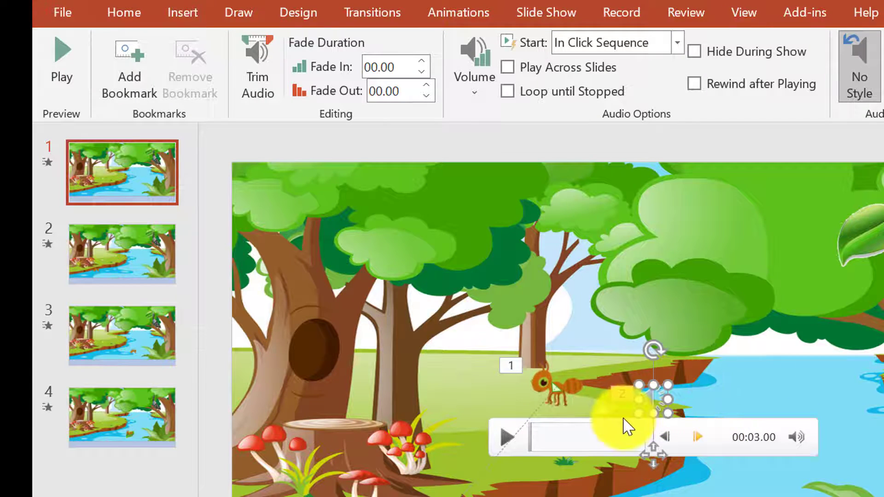
left_click(751, 292)
left_click(649, 412)
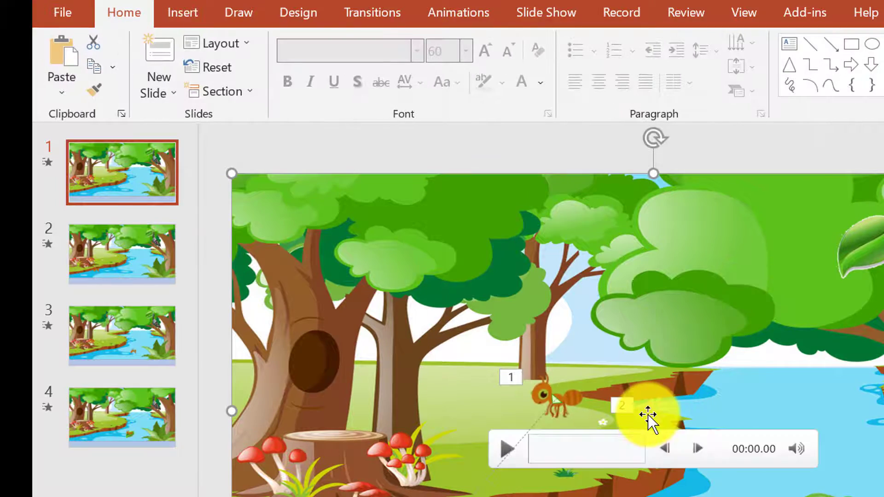
mouse_move(649, 412)
left_mouse_down()
mouse_move(835, 227)
mouse_move(618, 158)
left_mouse_up()
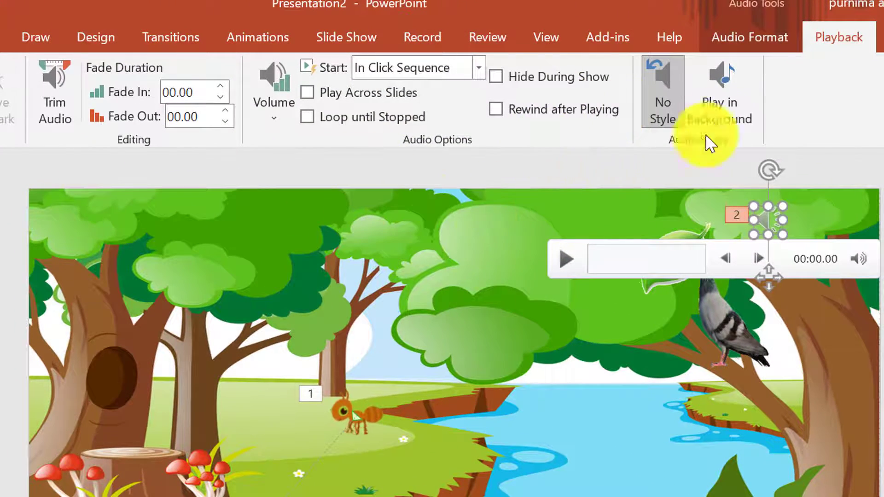
Turn on Hide During Show for the audio and confirm it in a slide show run.
left_click(558, 85)
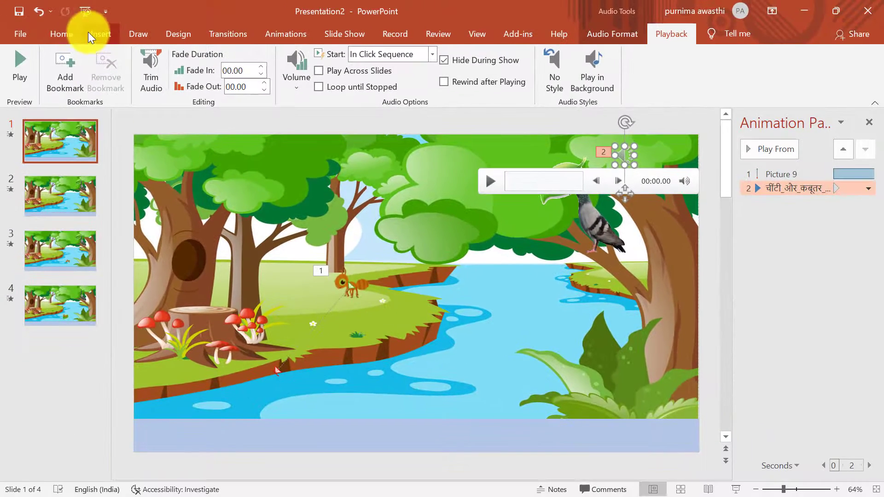
left_click(84, 11)
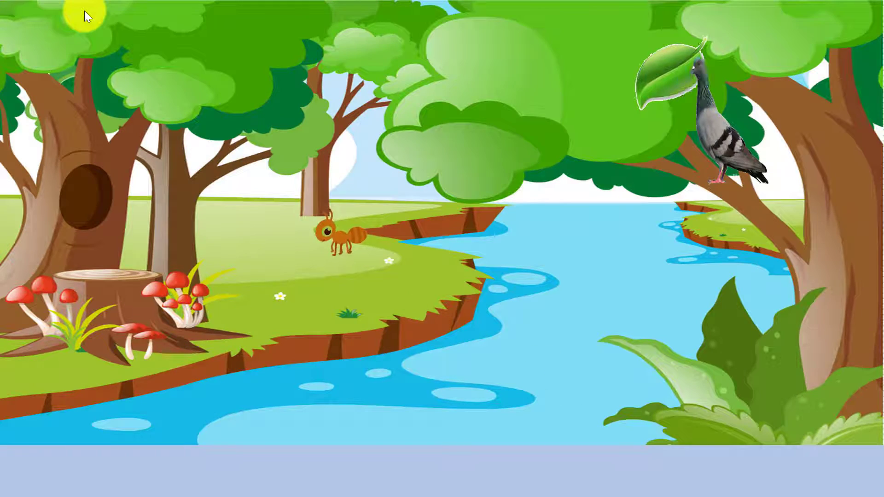
key("Escape")
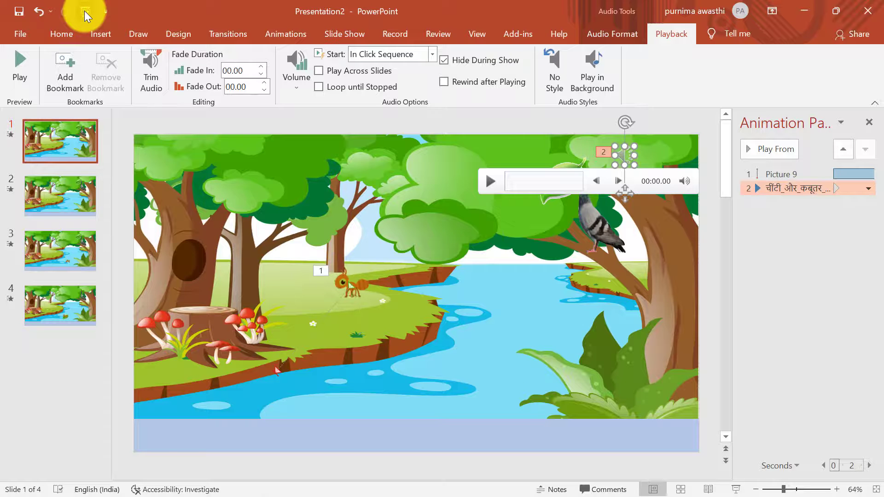
In the audio item's Effect Options timing, change Start from On Click to With Previous.
left_click(870, 189)
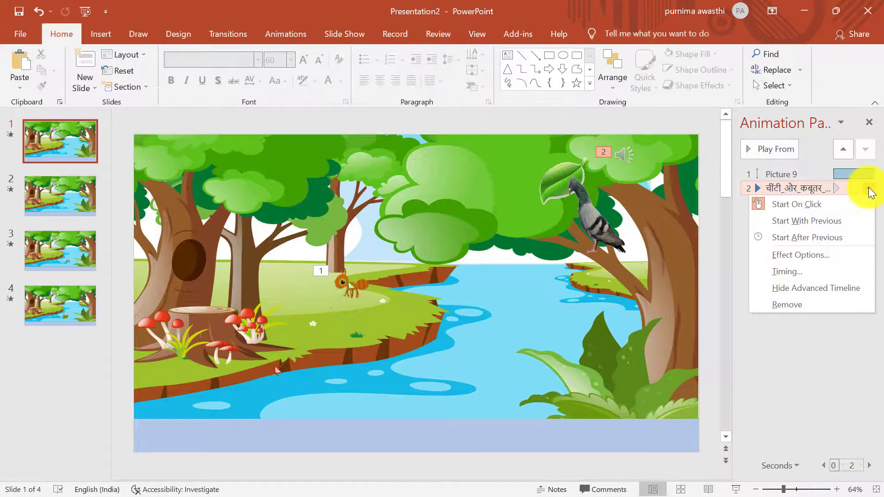
left_click(824, 253)
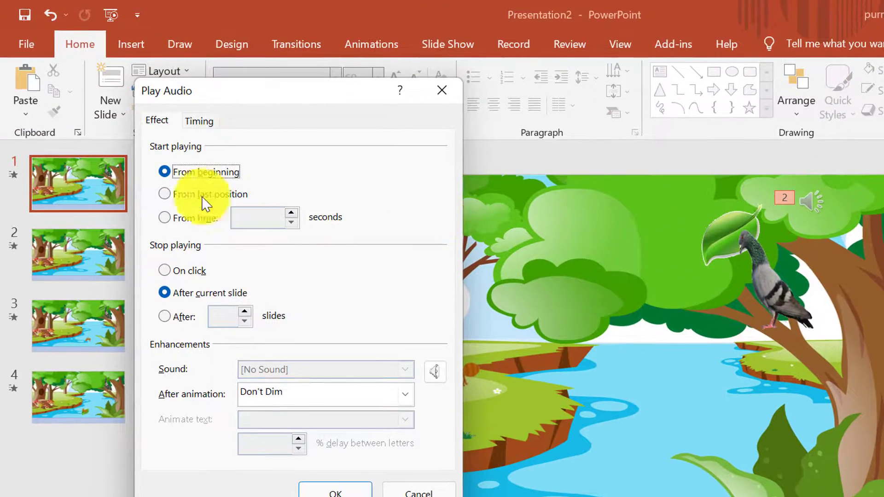
left_click(199, 121)
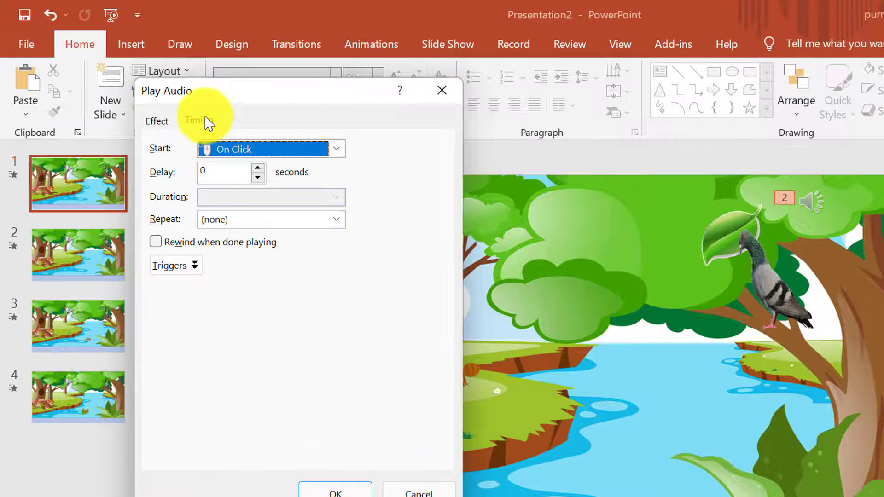
left_click(341, 149)
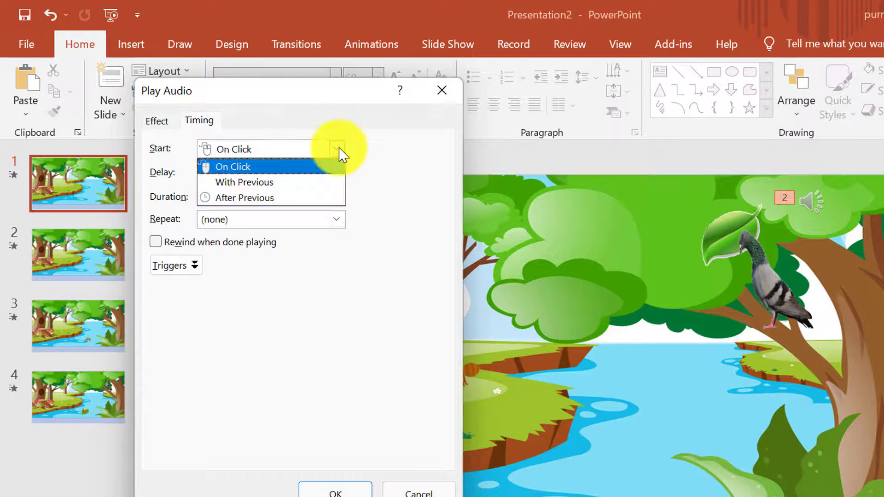
left_click(278, 183)
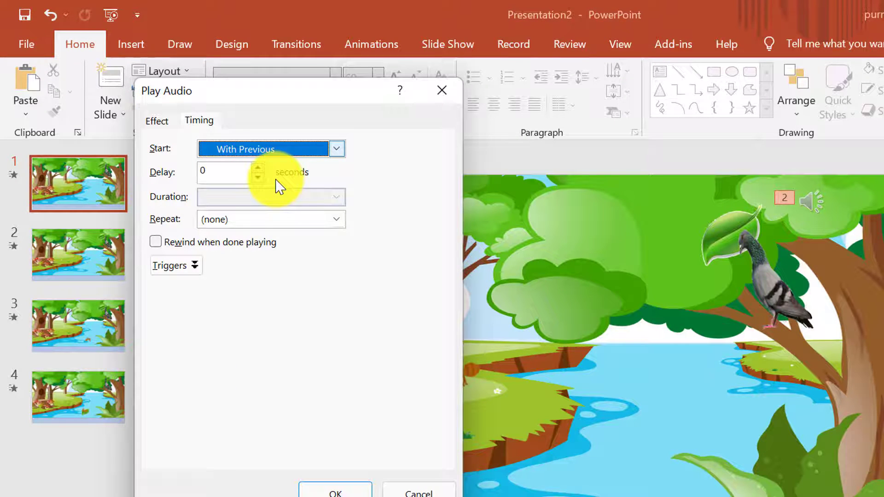
left_click(345, 493)
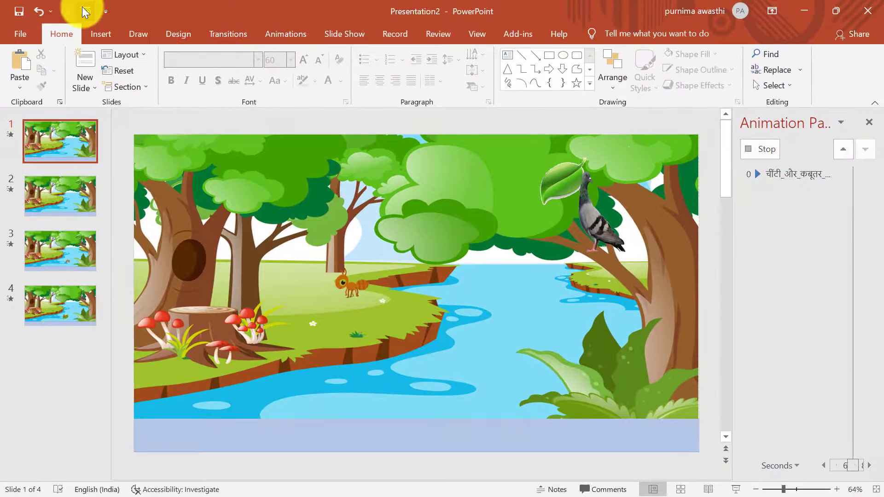
Play the slide show from the start to hear the narration, then end it.
left_click(83, 8)
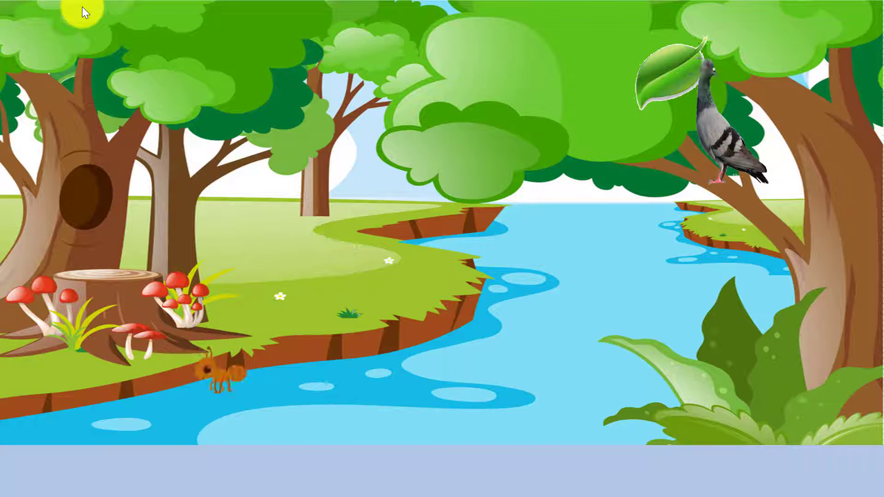
key("Escape")
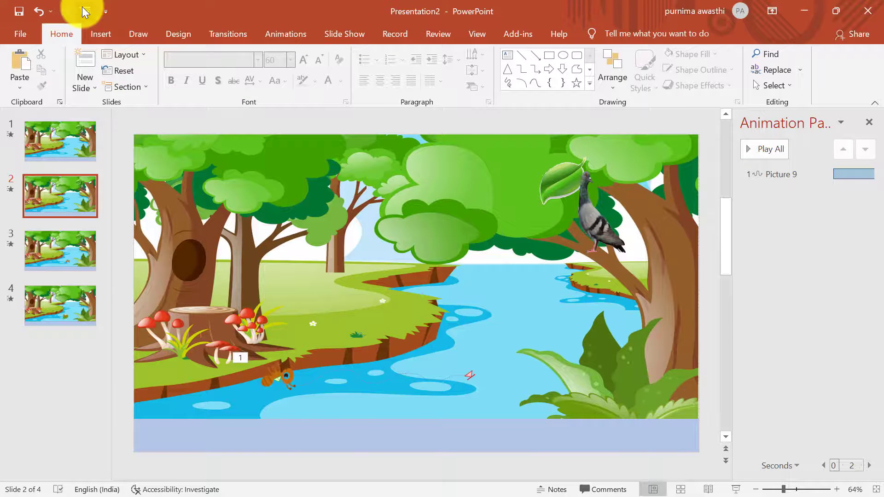
On slide 1, drag the audio entry above Picture 9 in the Animation Pane so it plays first.
left_click(53, 134)
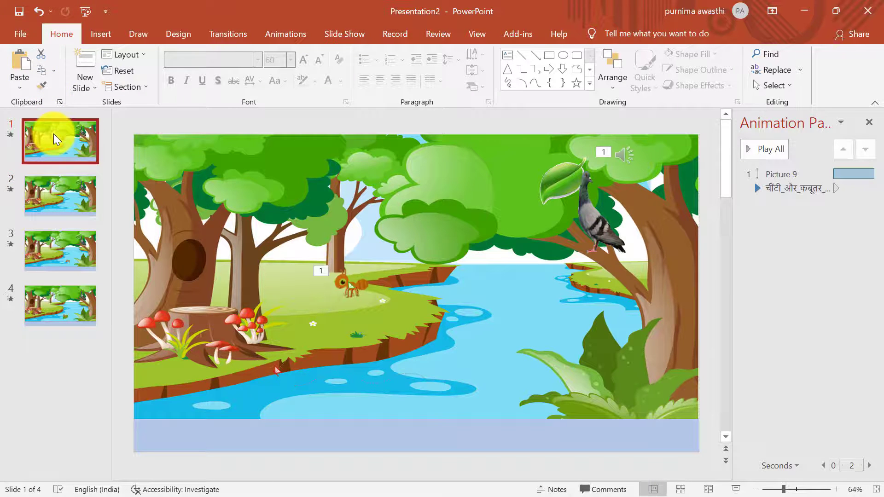
left_click(622, 153)
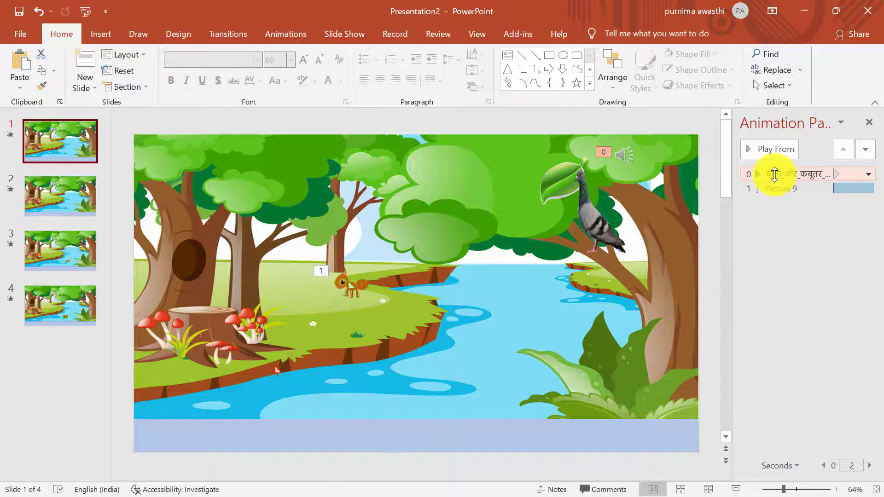
left_click_drag(775, 175, 777, 186)
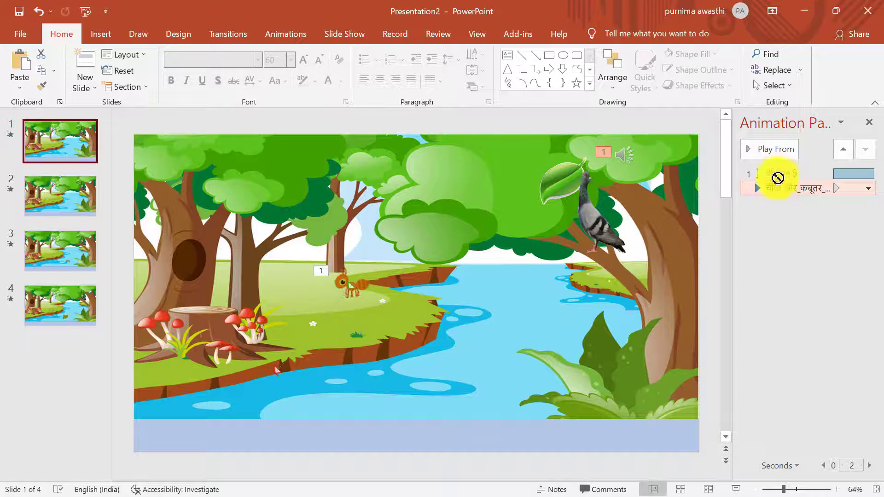
left_click_drag(777, 177, 778, 177)
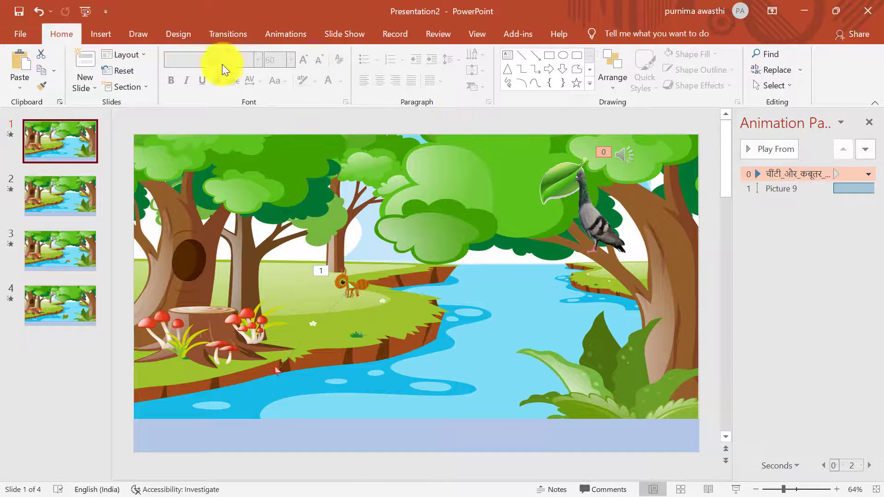
Start the narrated slide show from the beginning.
left_click(84, 14)
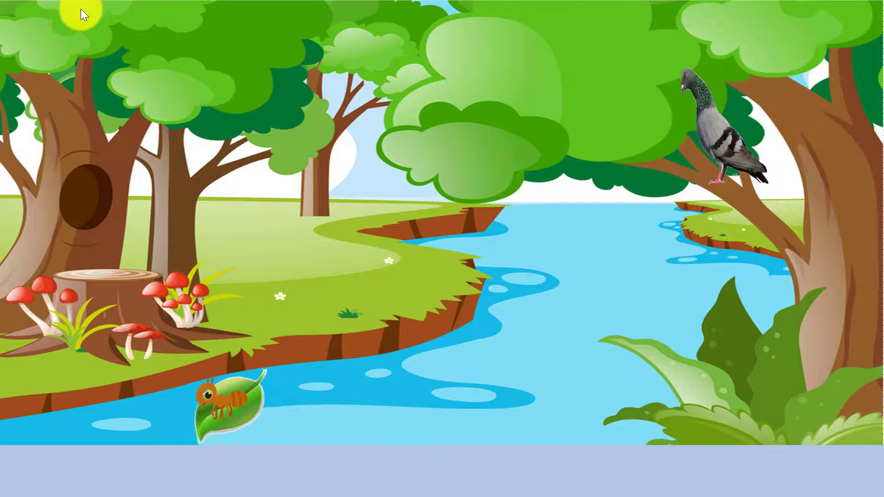
key("Escape")
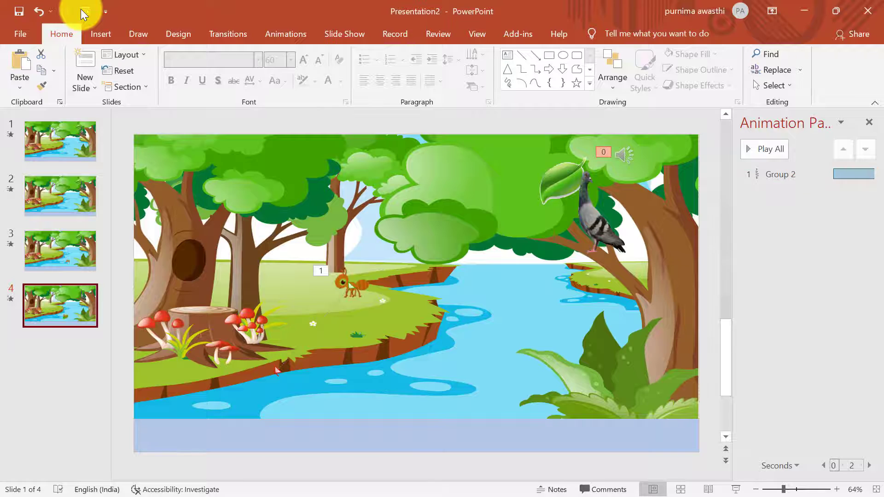